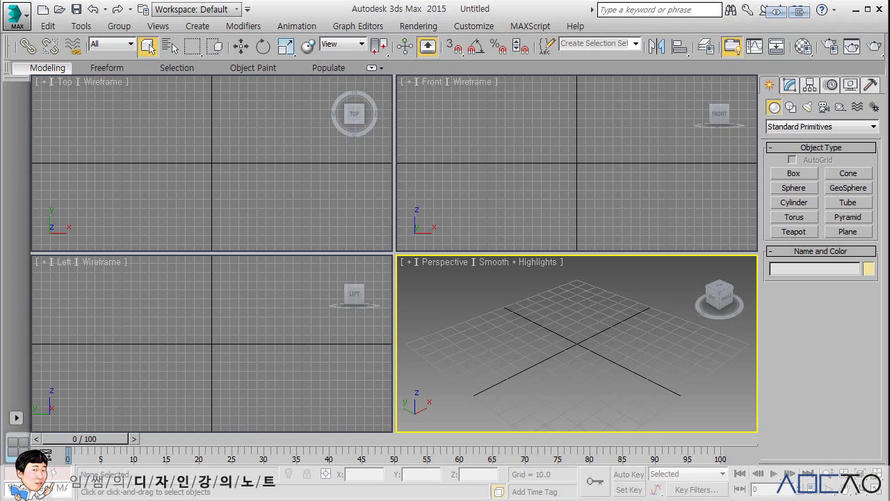
# Draw a cylinder in the Top view and position it at the world origin (0, 0, 0)
pyautogui.click(787, 202)
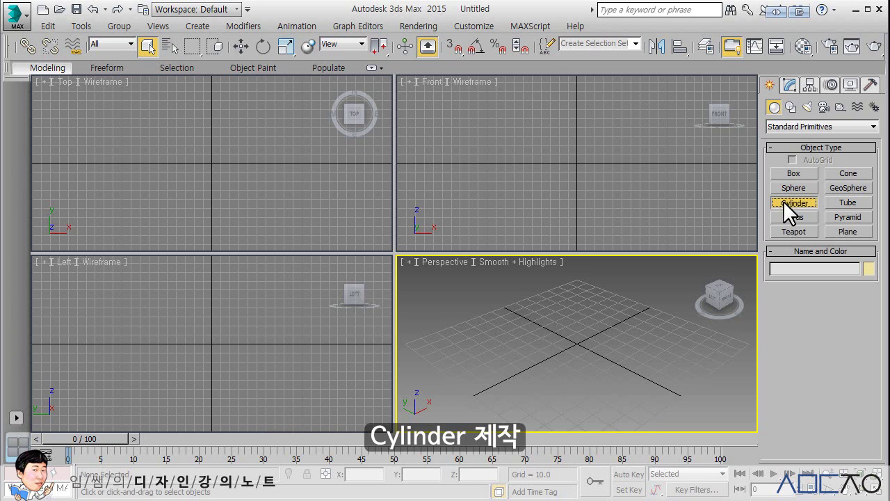
pyautogui.moveTo(207, 165); pyautogui.dragTo(224, 134)
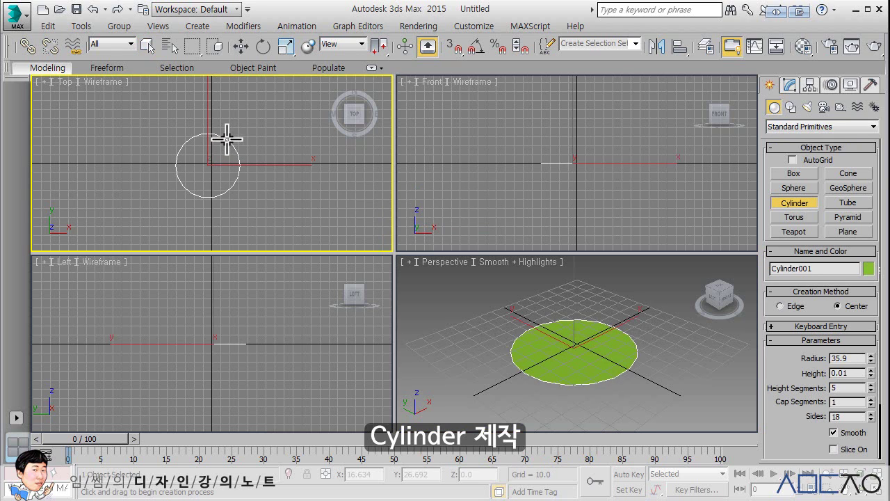
pyautogui.click(225, 79)
pyautogui.click(241, 53)
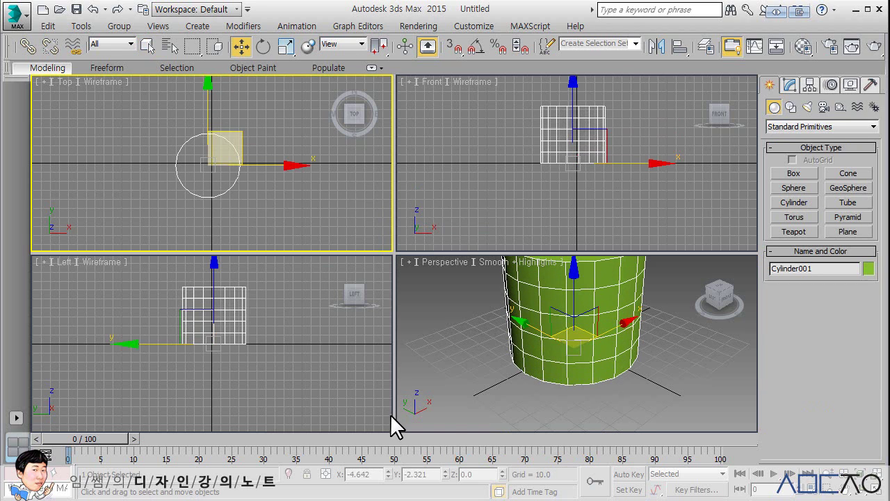
pyautogui.doubleClick(360, 473)
pyautogui.write('0')
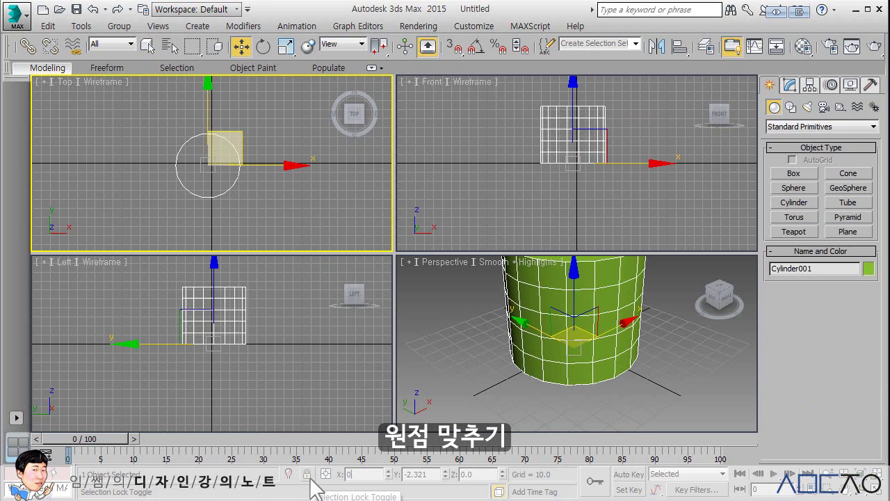
pyautogui.press('Tab')
pyautogui.write('0')
pyautogui.press('Tab')
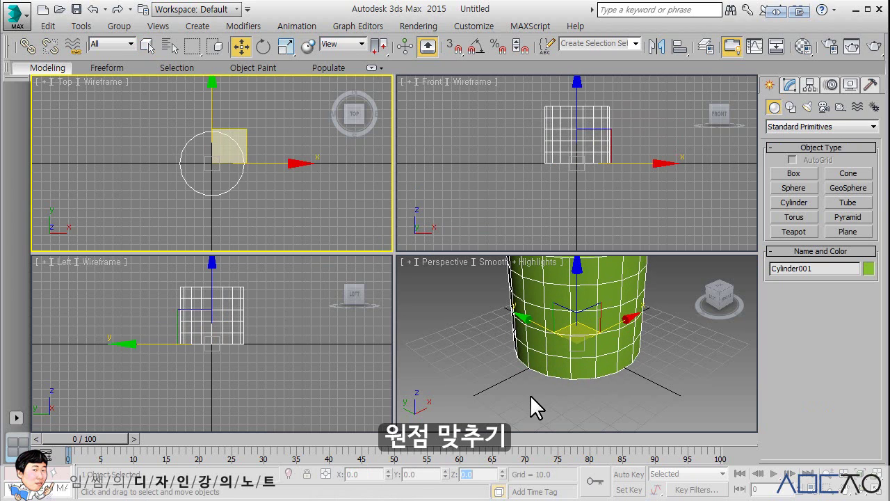
# Zoom to fit the cylinder and set its radius to 33.746 and height to 78.035
pyautogui.middleClick(530, 394)
pyautogui.press('z')
pyautogui.click(789, 84)
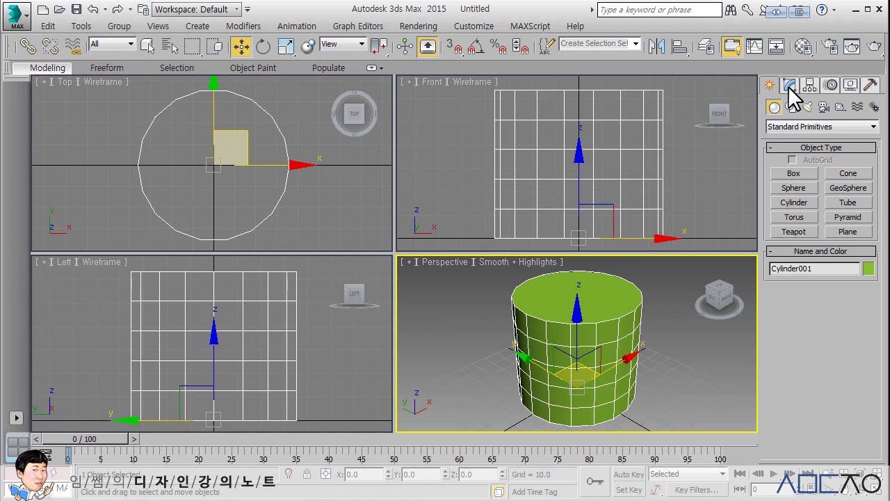
pyautogui.moveTo(869, 295)
pyautogui.mouseDown()
pyautogui.moveTo(871, 283)
pyautogui.moveTo(870, 292)
pyautogui.mouseUp()
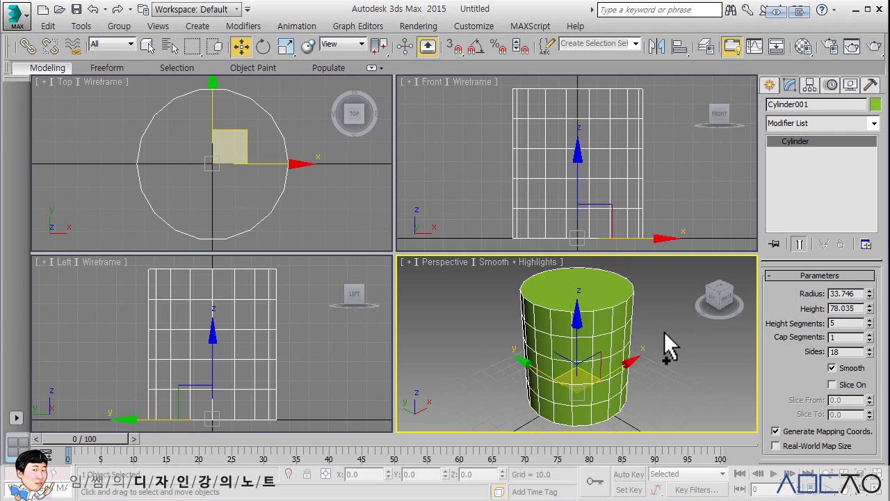
# Set the cylinder's Sides to 10
pyautogui.press('q')
pyautogui.doubleClick(842, 351)
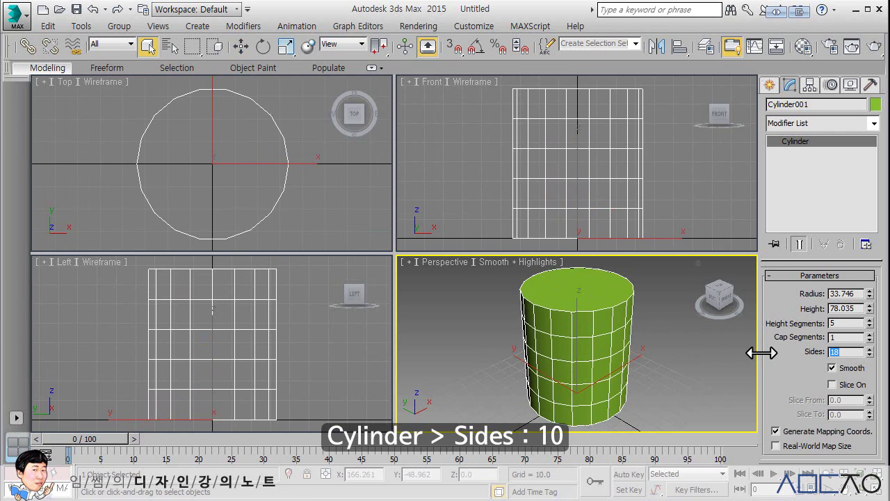
pyautogui.write('10')
pyautogui.press('Return')
# Turn on Edged Faces (F4) so edge lines show on the shaded cylinder
pyautogui.click(665, 384)
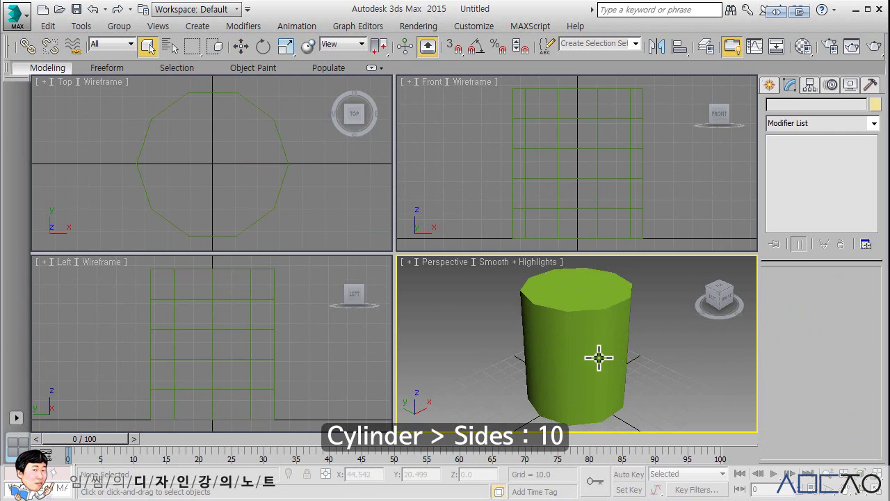
pyautogui.click(599, 357)
pyautogui.press('F4')
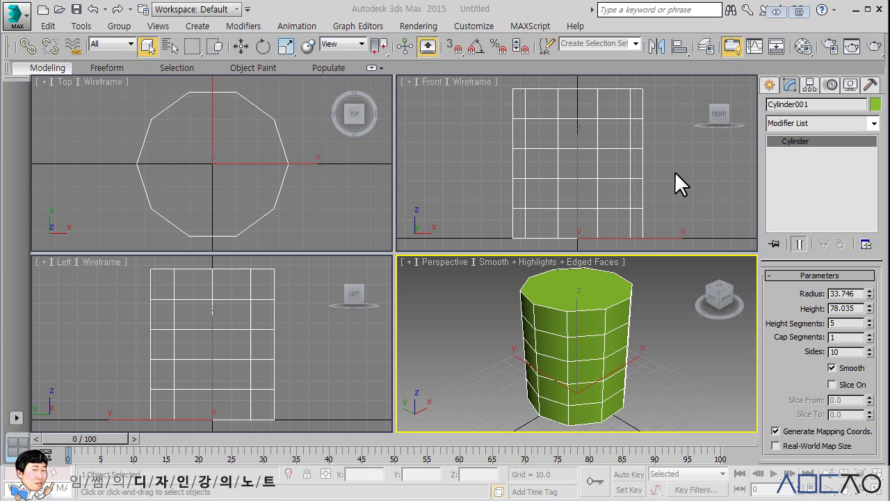
pyautogui.click(508, 100)
pyautogui.click(525, 117)
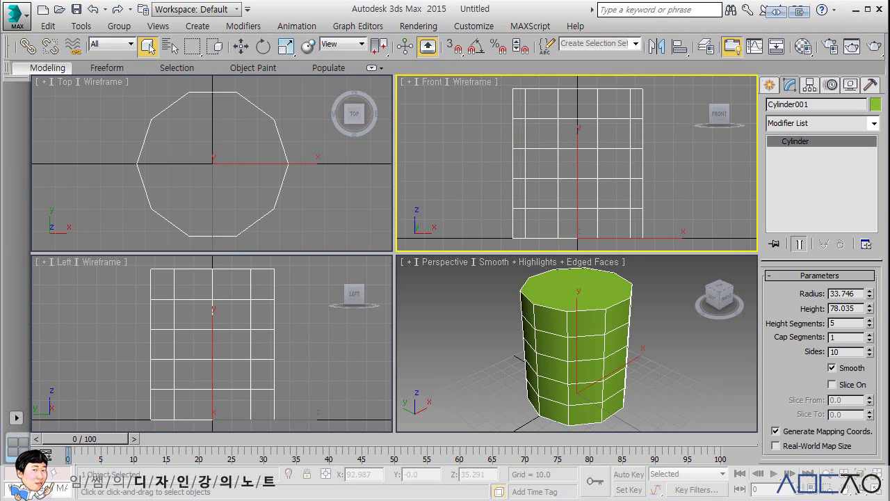
pyautogui.rightClick(591, 178)
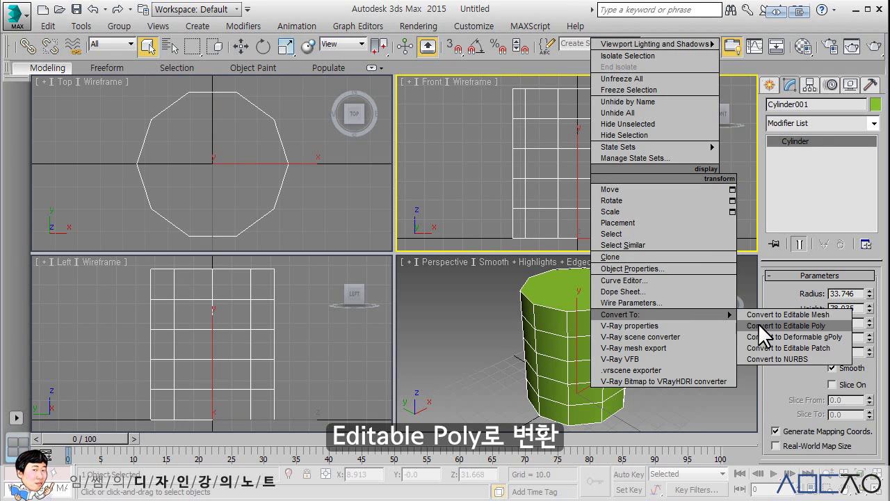
pyautogui.click(758, 324)
pyautogui.click(801, 290)
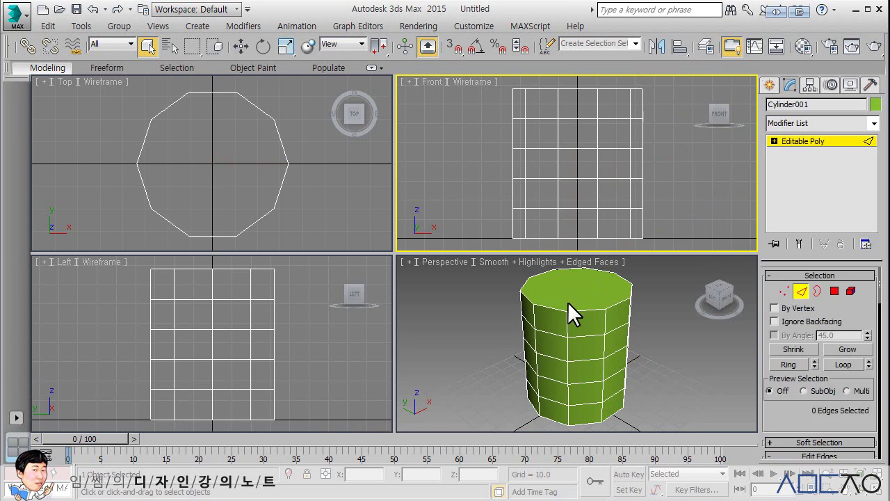
pyautogui.click(581, 336)
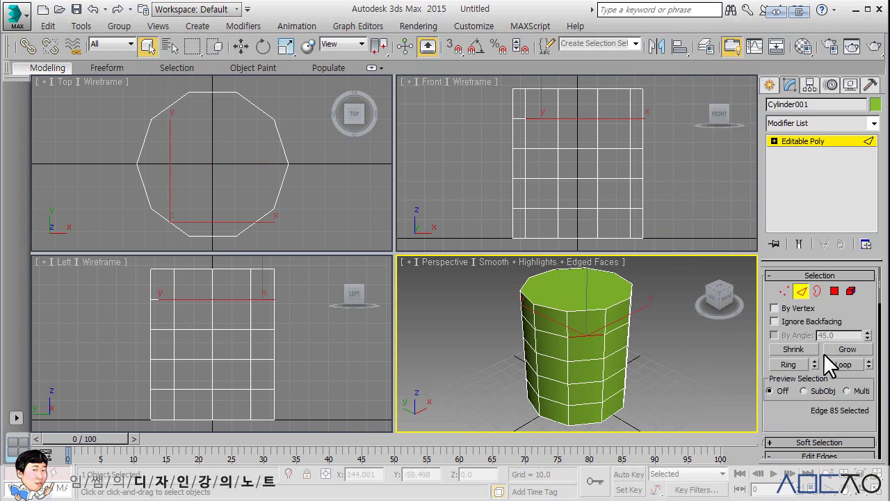
pyautogui.click(839, 364)
pyautogui.press('r')
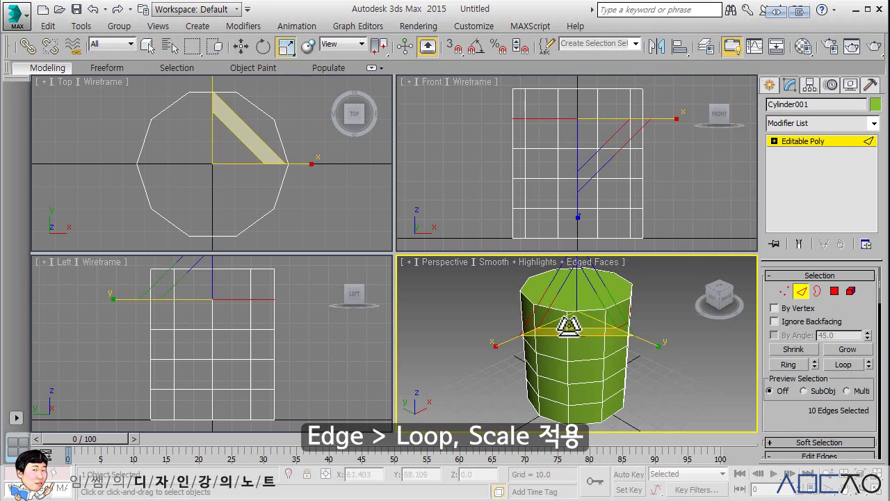
pyautogui.moveTo(572, 304); pyautogui.dragTo(572, 334)
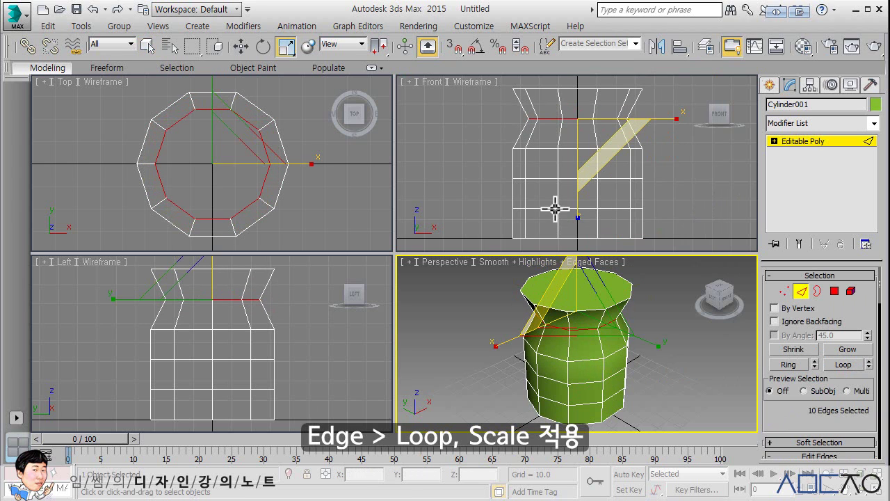
pyautogui.click(563, 186)
pyautogui.click(842, 363)
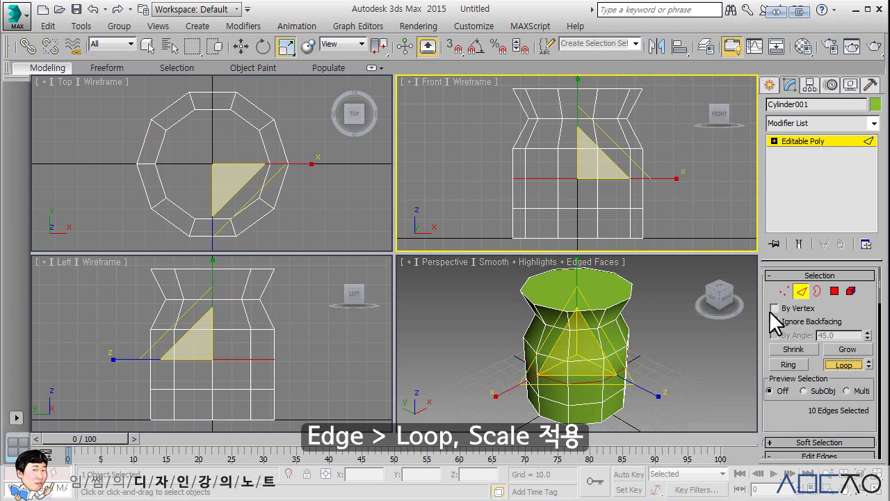
pyautogui.moveTo(598, 165); pyautogui.dragTo(599, 149)
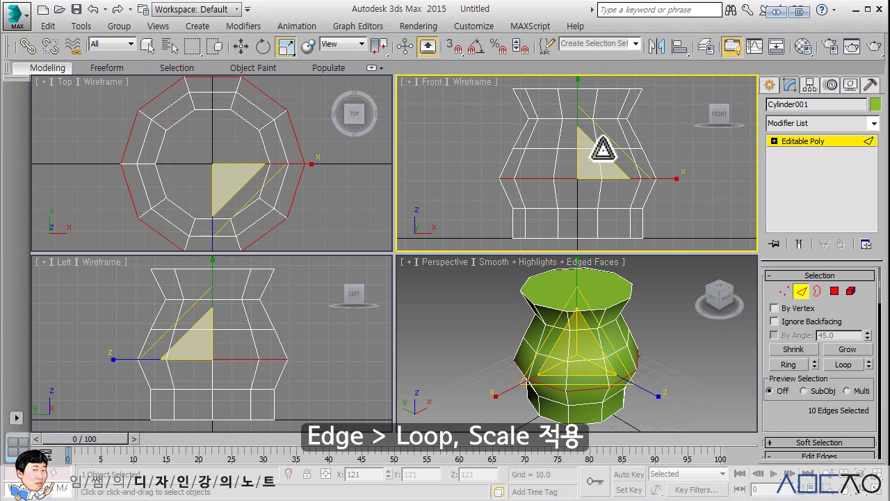
pyautogui.click(582, 208)
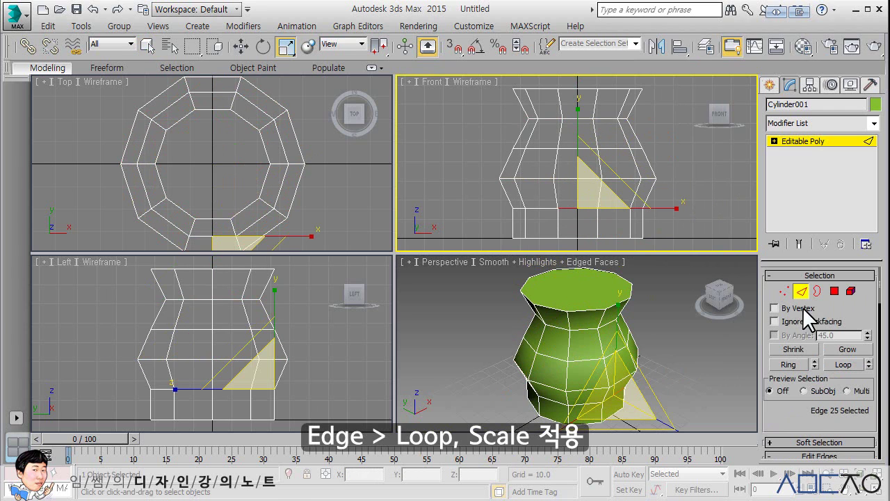
pyautogui.click(842, 363)
pyautogui.moveTo(604, 201); pyautogui.dragTo(609, 181)
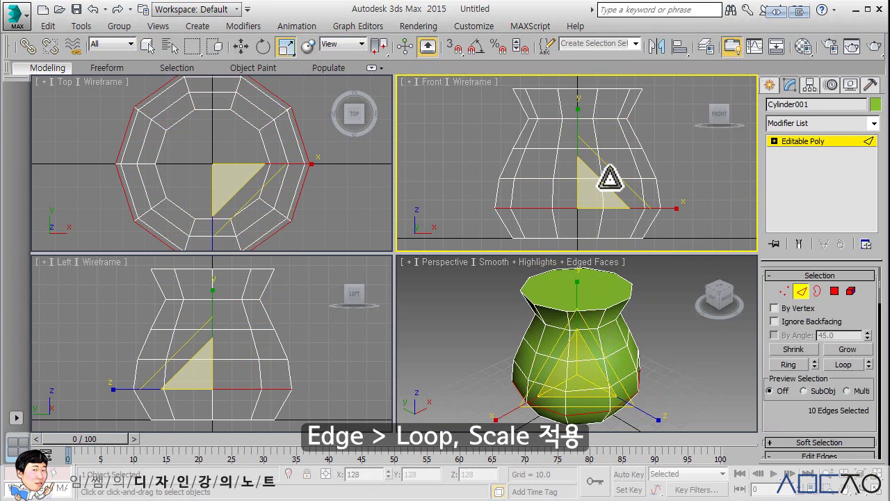
pyautogui.click(650, 341)
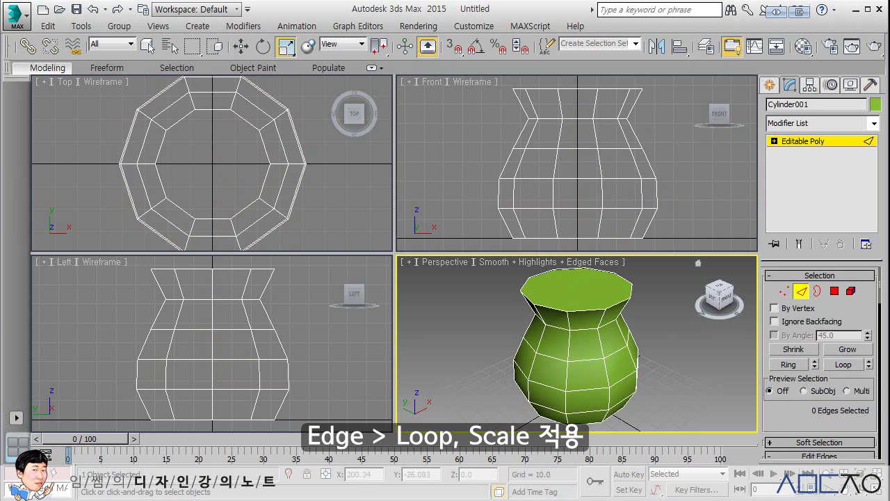
pyautogui.click(96, 11)
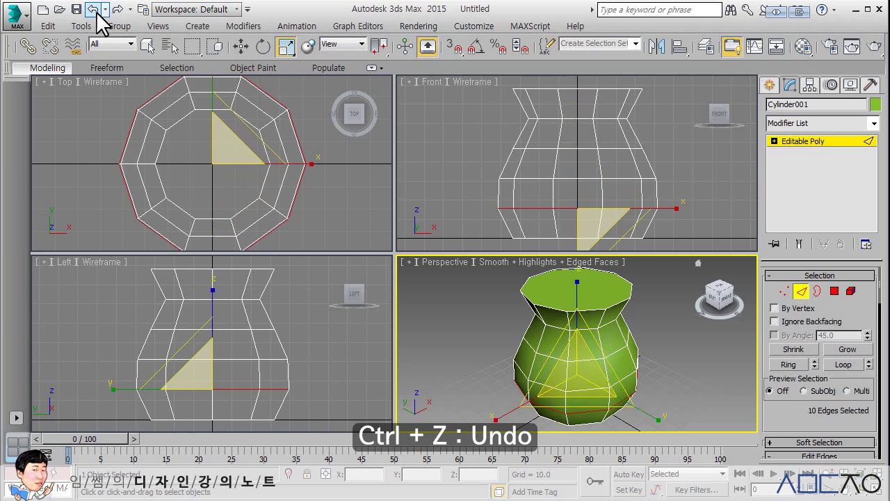
pyautogui.click(96, 11)
pyautogui.click(96, 11)
pyautogui.click(95, 11)
pyautogui.click(96, 11)
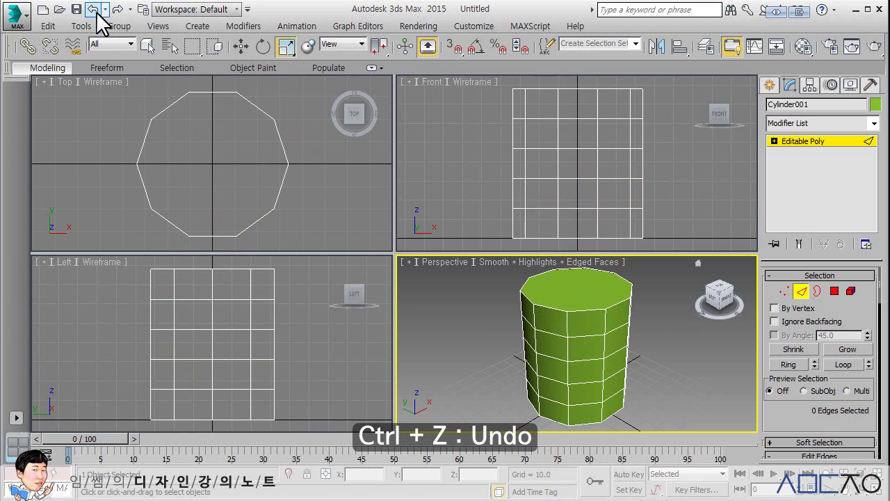
pyautogui.click(92, 10)
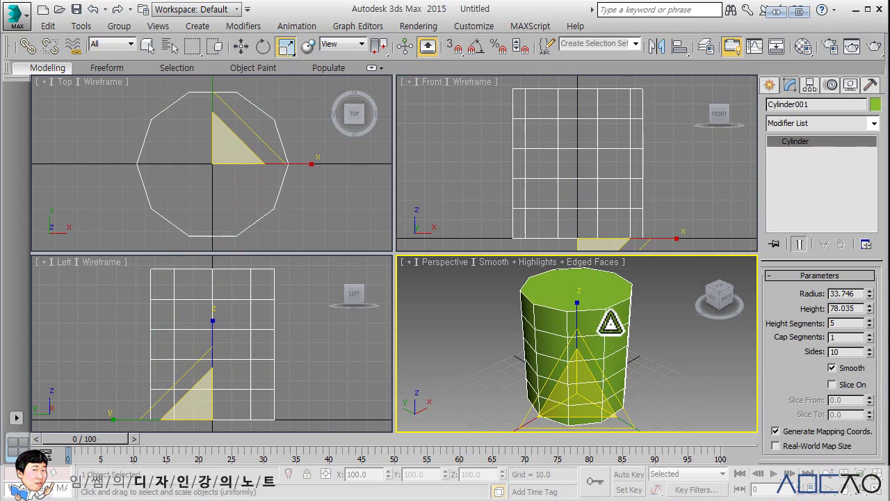
pyautogui.press('q')
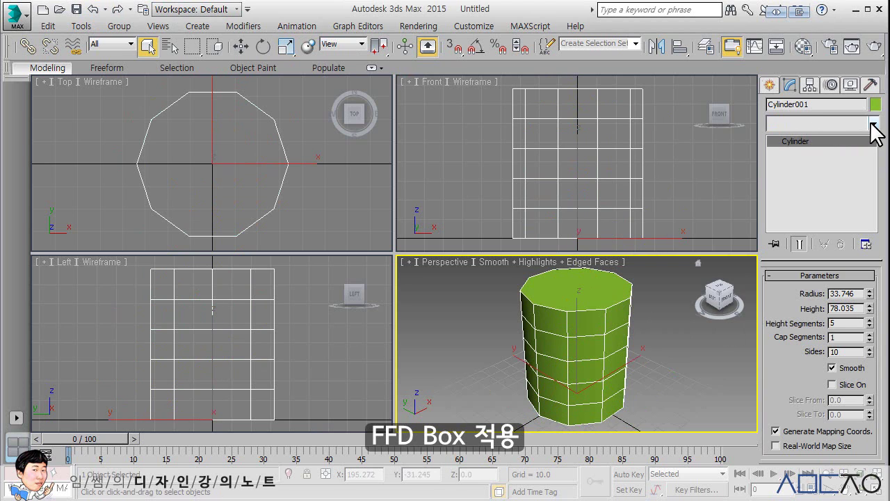
# Add an FFD(box) modifier to the cylinder from the modifier list
pyautogui.click(872, 123)
pyautogui.moveTo(877, 152); pyautogui.dragTo(878, 207)
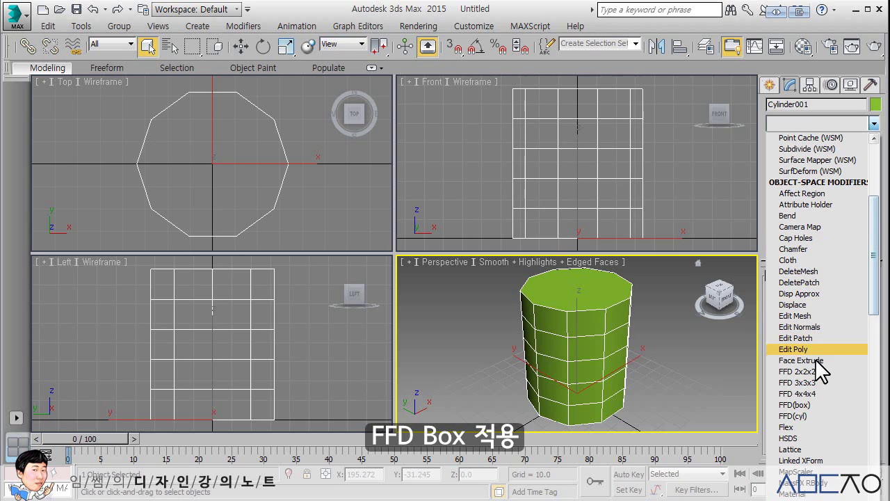
pyautogui.click(806, 406)
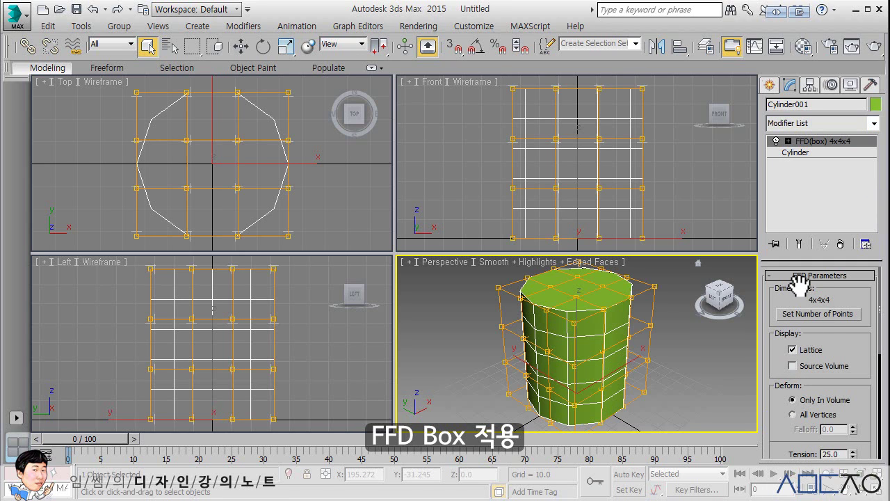
# Set the FFD lattice dimensions to 2x2x5 and enter Control Points mode
pyautogui.click(819, 314)
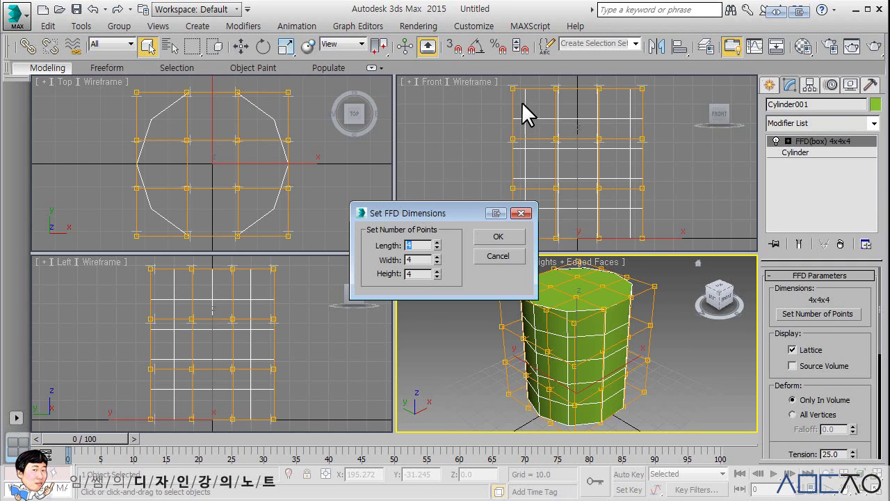
pyautogui.write('2')
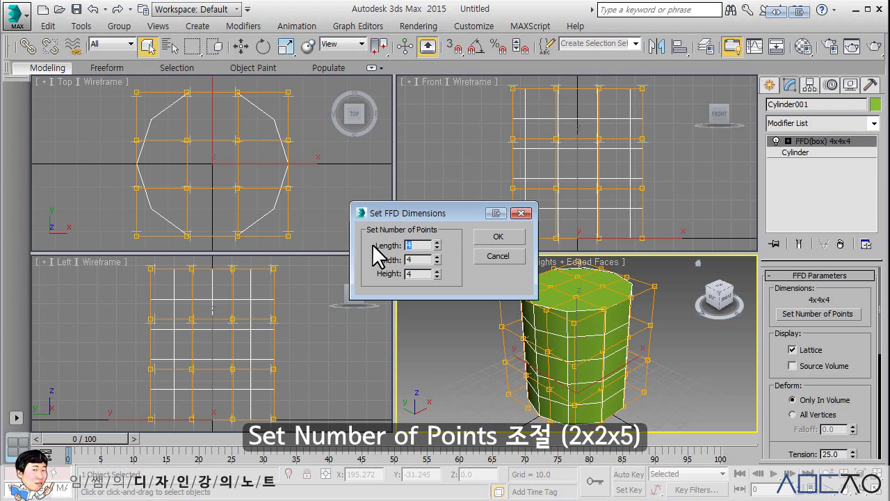
pyautogui.press('Tab')
pyautogui.write('2')
pyautogui.press('Tab')
pyautogui.write('5')
pyautogui.click(498, 237)
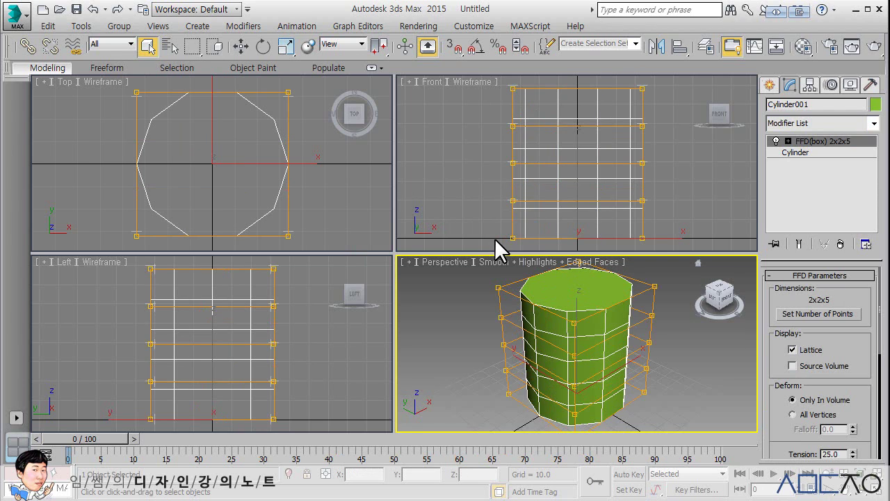
pyautogui.click(788, 141)
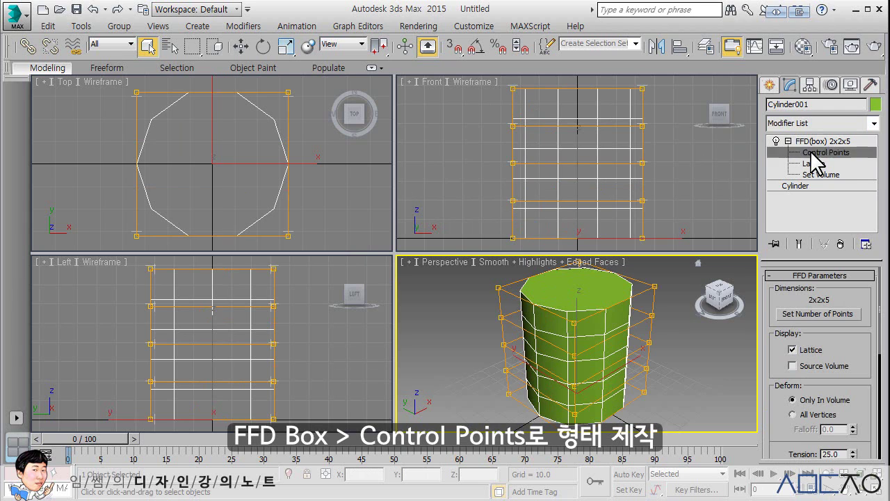
# In the Front view, scale the middle and lower lattice rows outward and narrow the bottom row
pyautogui.click(825, 152)
pyautogui.click(635, 172)
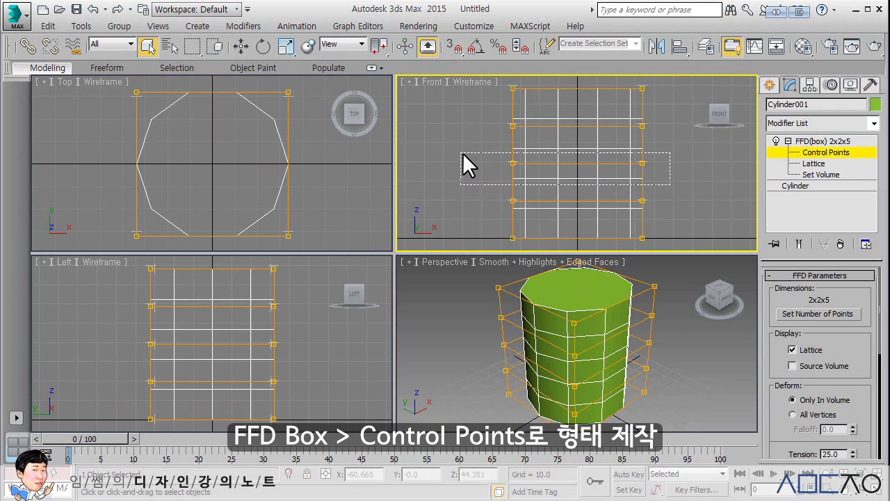
pyautogui.moveTo(463, 155)
pyautogui.mouseDown()
pyautogui.moveTo(660, 174)
pyautogui.moveTo(445, 155)
pyautogui.mouseUp()
pyautogui.press('r')
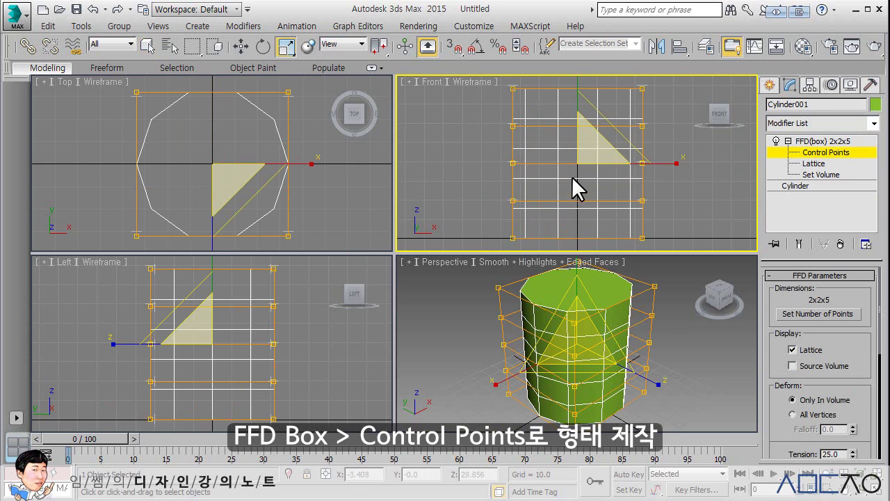
pyautogui.moveTo(588, 149); pyautogui.dragTo(591, 129)
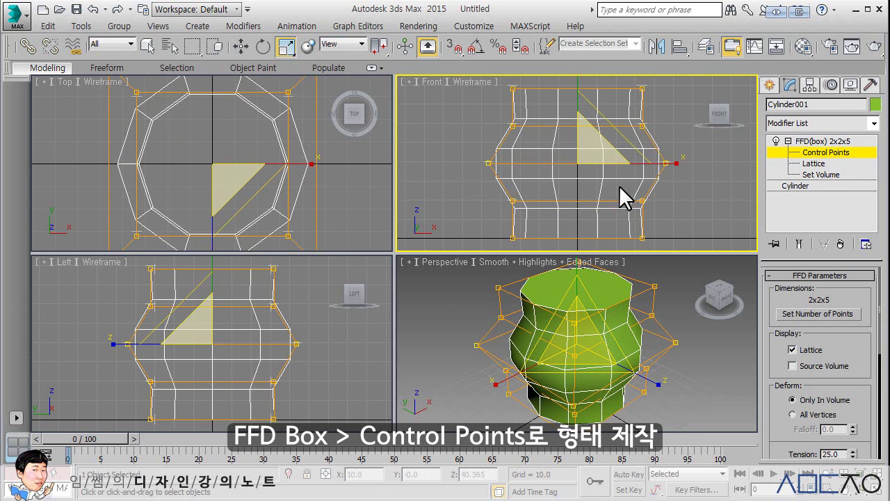
pyautogui.moveTo(662, 219); pyautogui.dragTo(494, 188)
pyautogui.moveTo(572, 184)
pyautogui.mouseDown()
pyautogui.moveTo(656, 224)
pyautogui.moveTo(488, 221)
pyautogui.mouseUp()
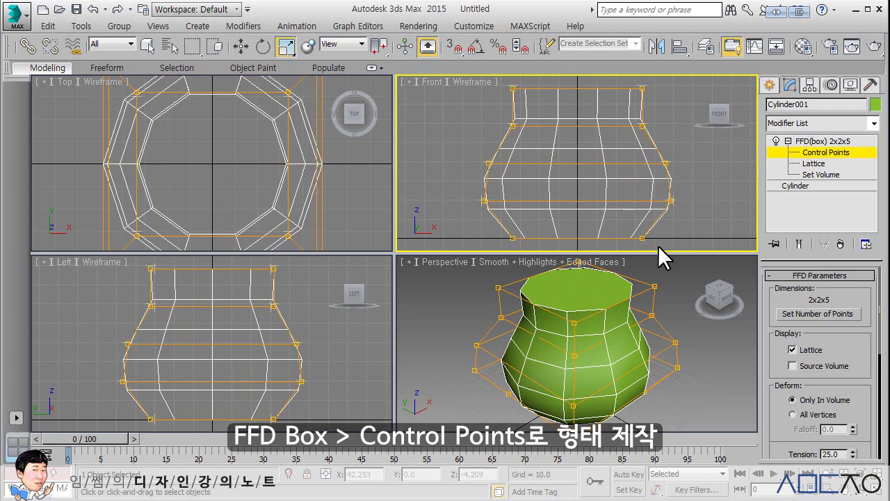
pyautogui.moveTo(588, 219); pyautogui.dragTo(589, 226)
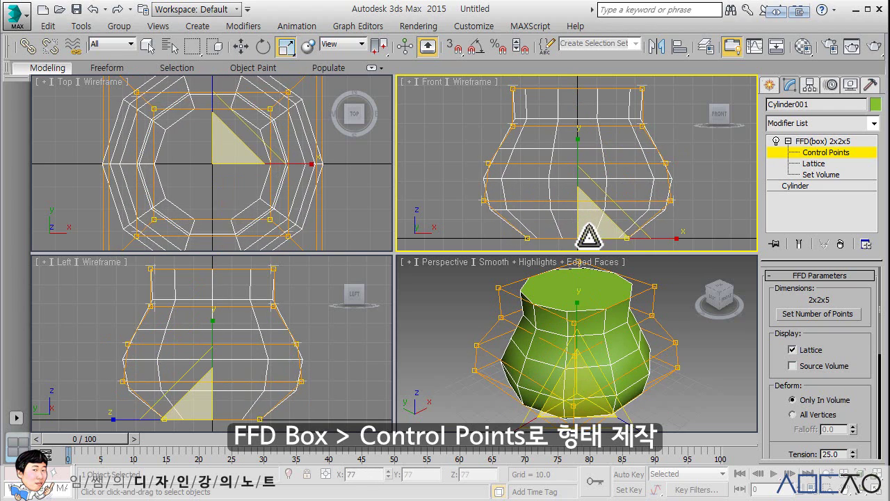
pyautogui.moveTo(600, 151); pyautogui.dragTo(655, 158, button='middle')
pyautogui.click(654, 157)
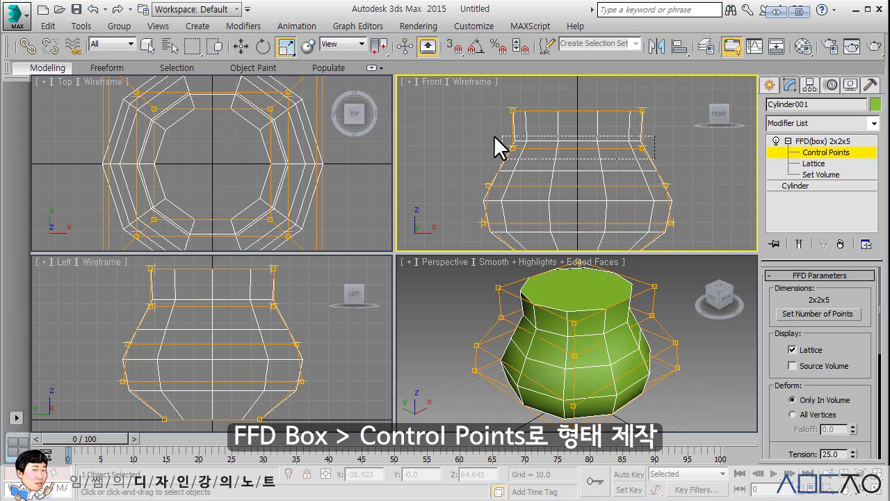
# Narrow the neck row, widen the middle further, lower the bottom row, then exit Control Points
pyautogui.moveTo(494, 137); pyautogui.dragTo(495, 137)
pyautogui.moveTo(586, 139); pyautogui.dragTo(553, 176)
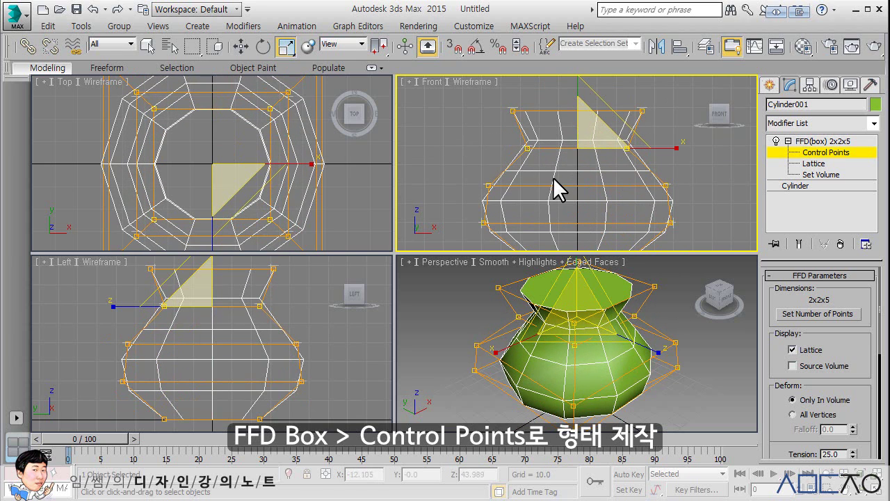
pyautogui.click(584, 194)
pyautogui.moveTo(678, 202); pyautogui.dragTo(469, 158)
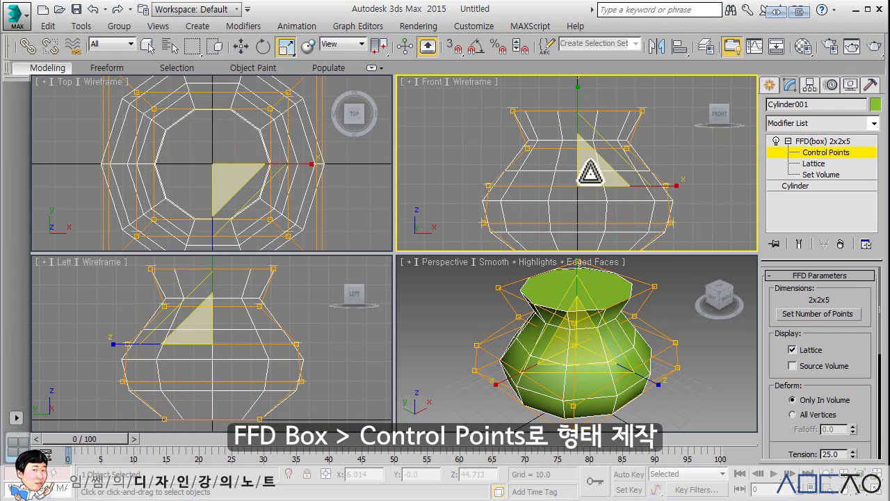
pyautogui.moveTo(589, 172); pyautogui.dragTo(576, 123)
pyautogui.press('w')
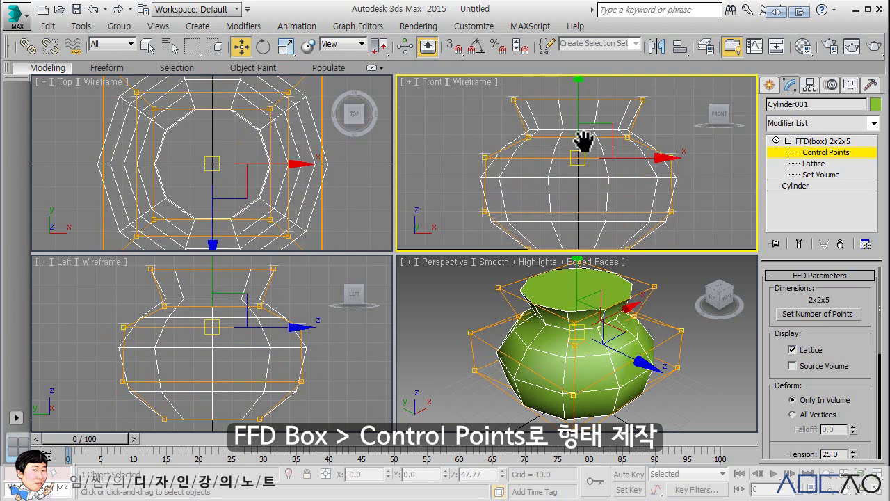
pyautogui.moveTo(583, 141); pyautogui.dragTo(583, 111, button='middle')
pyautogui.moveTo(678, 190); pyautogui.dragTo(483, 173)
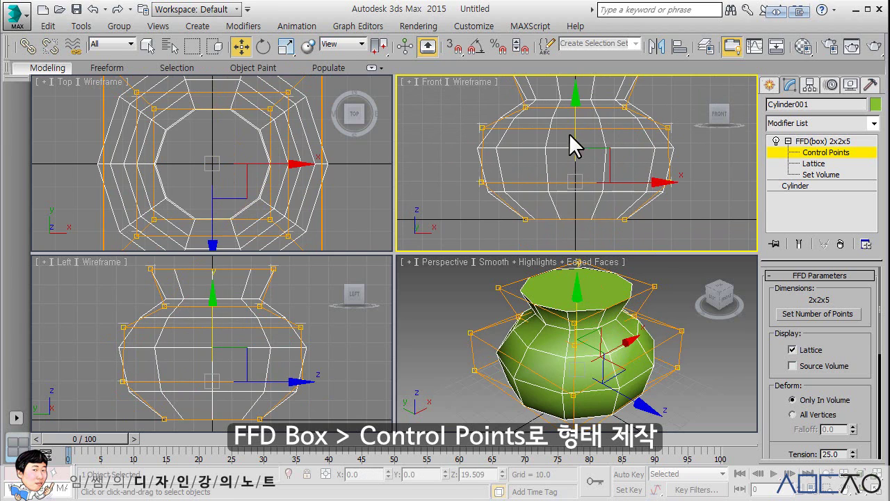
pyautogui.moveTo(571, 132); pyautogui.dragTo(572, 139)
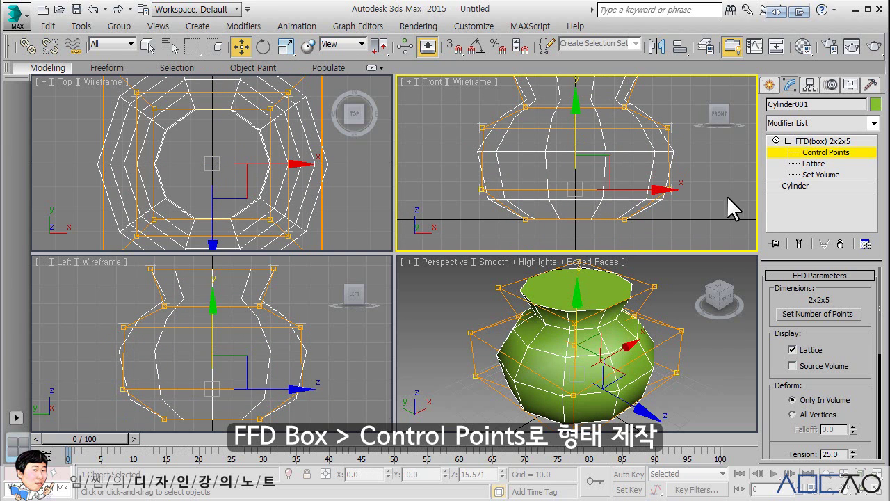
pyautogui.click(817, 142)
pyautogui.moveTo(677, 309); pyautogui.dragTo(668, 312, button='middle')
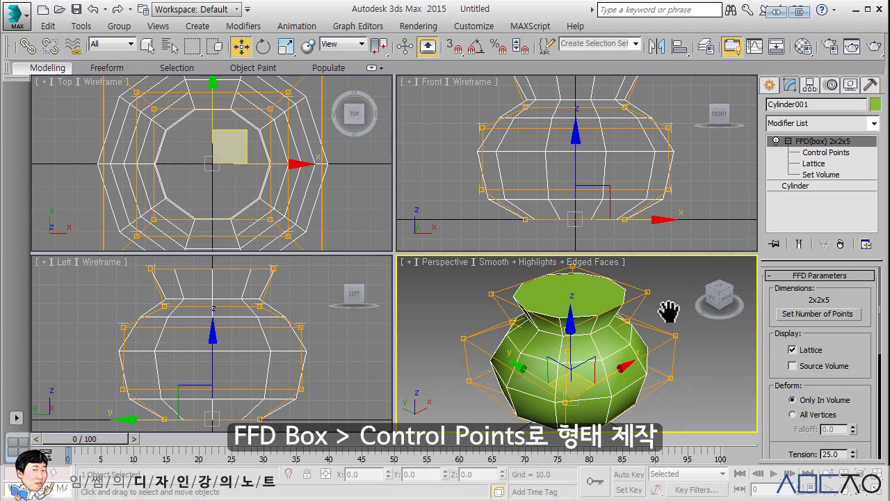
pyautogui.press('z')
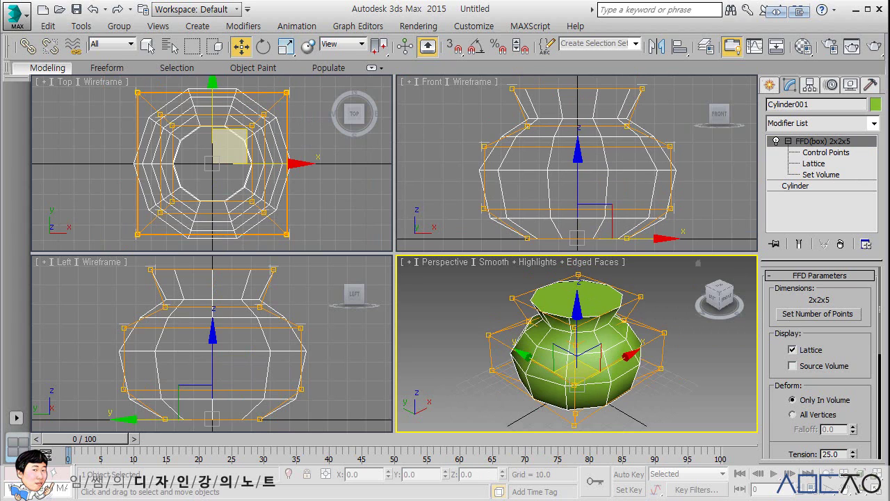
# Convert the FFD-shaped vase to an Editable Poly
pyautogui.rightClick(587, 333)
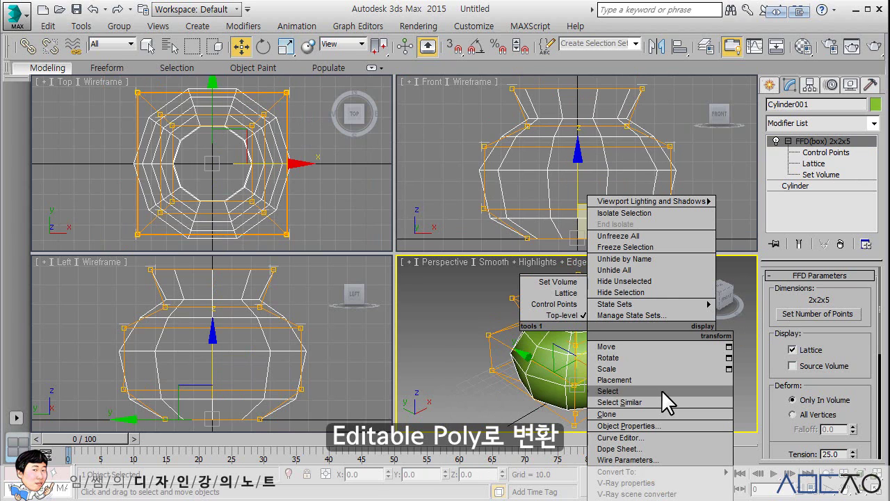
pyautogui.moveTo(625, 472)
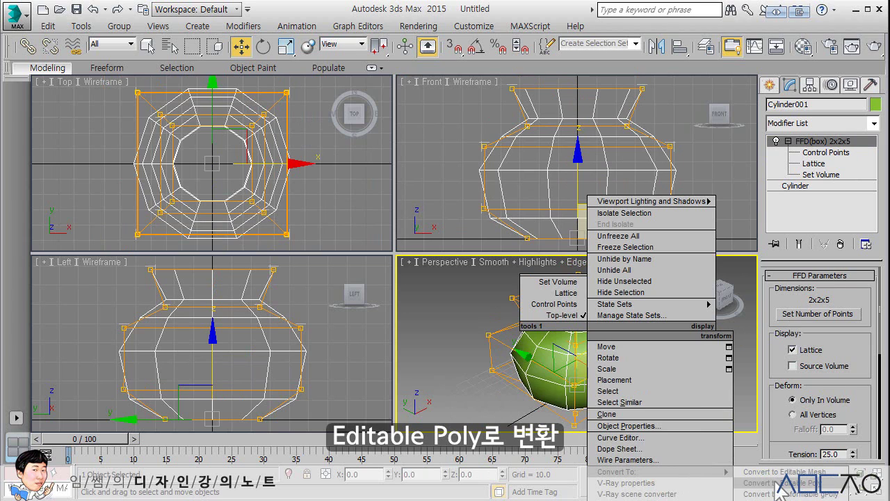
pyautogui.click(779, 482)
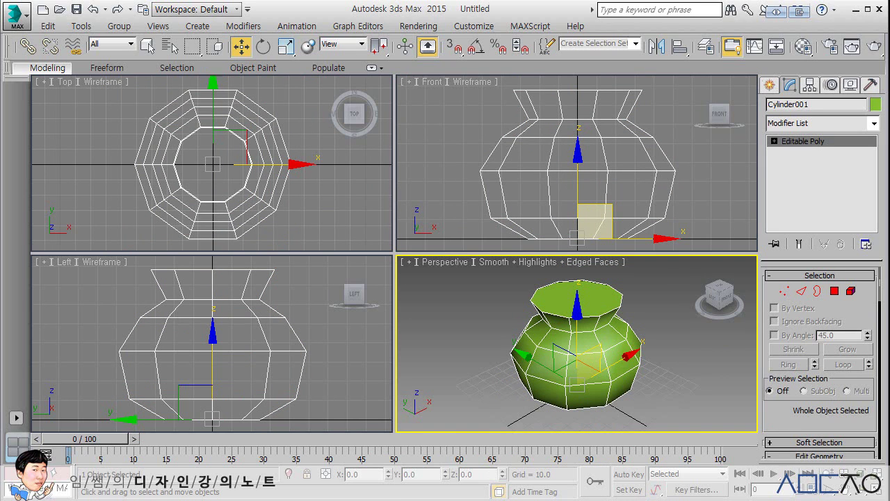
pyautogui.press('F8')
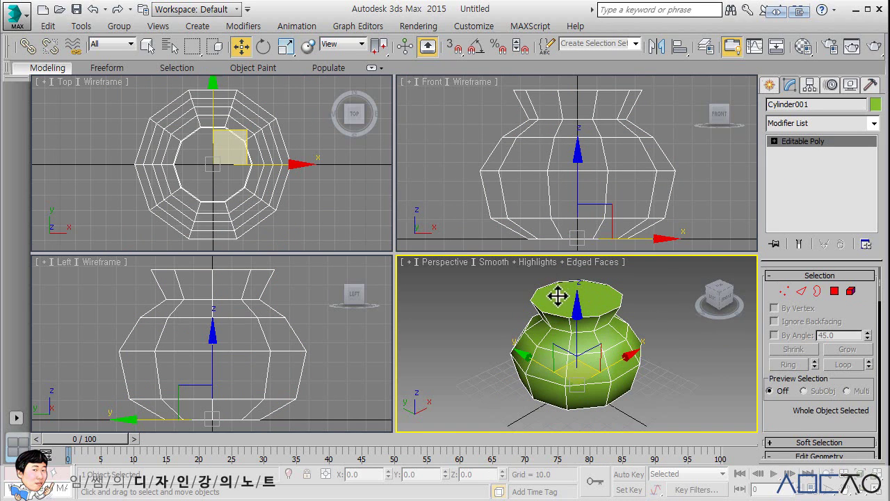
# Select the vase's top face and inset it by 8.371
pyautogui.click(834, 290)
pyautogui.click(616, 295)
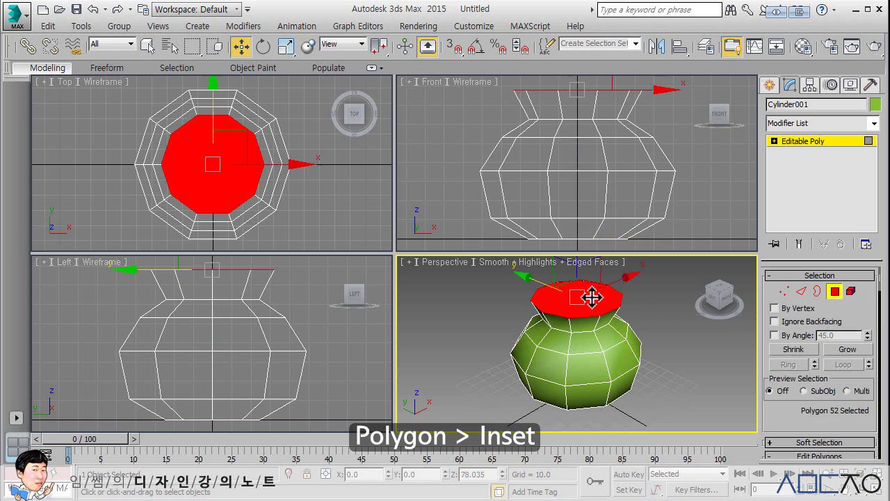
pyautogui.scroll(-3, 796, 365)
pyautogui.scroll(-3, 799, 353)
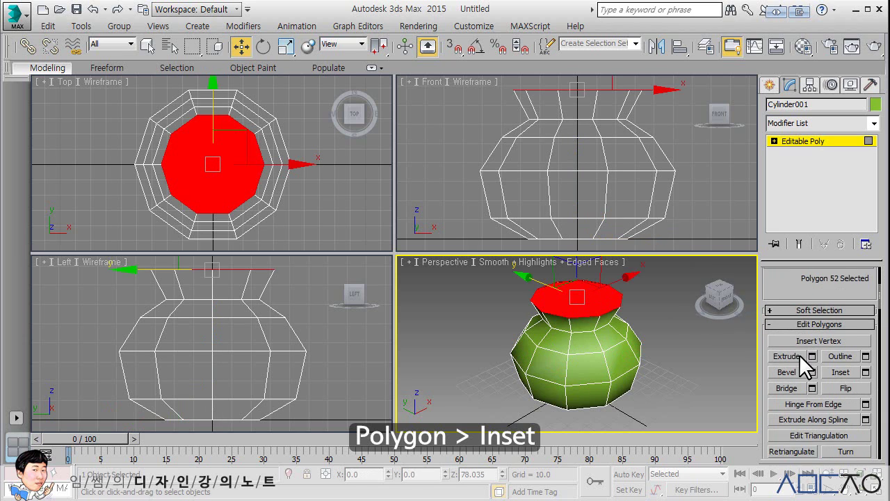
pyautogui.click(866, 351)
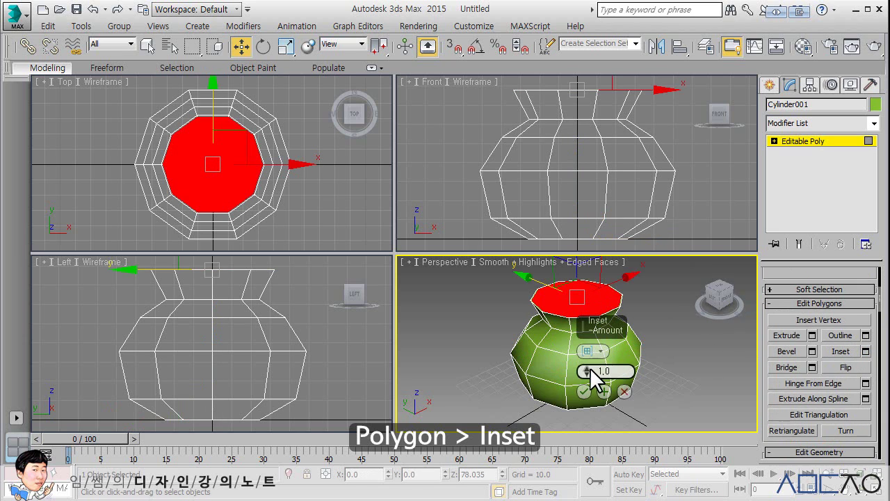
pyautogui.moveTo(586, 367); pyautogui.dragTo(587, 350)
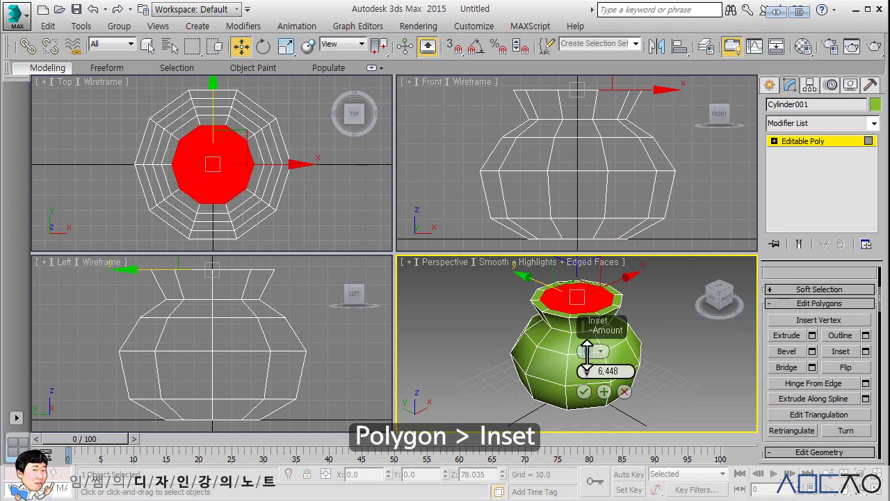
pyautogui.click(583, 391)
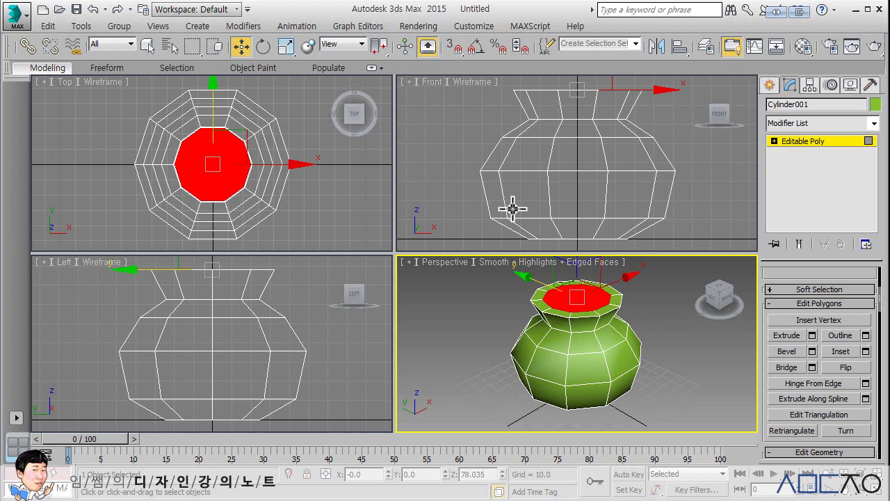
# Select a rim edge and extend it to a ring in Edge mode, then clear the selection
pyautogui.click(540, 221)
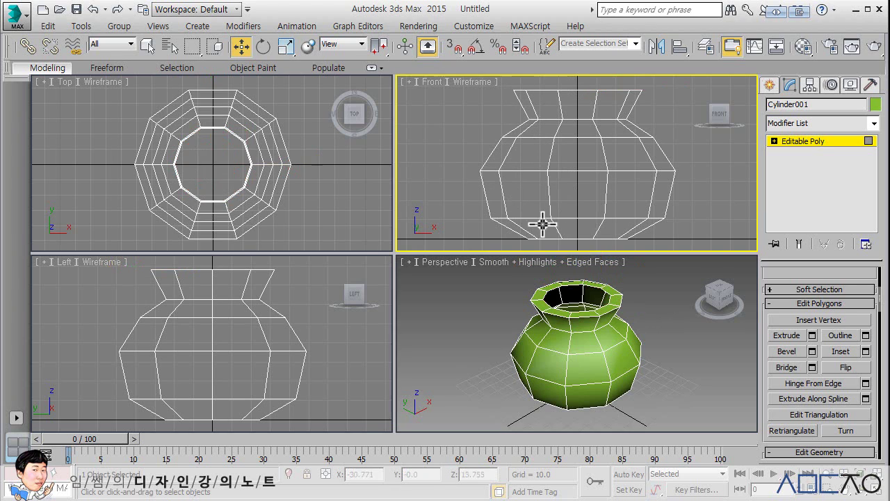
pyautogui.click(774, 141)
pyautogui.click(792, 162)
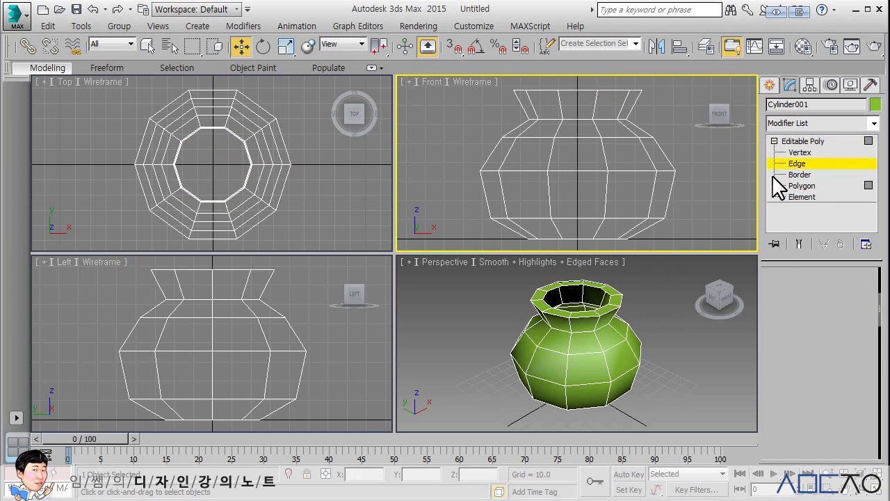
pyautogui.click(615, 290)
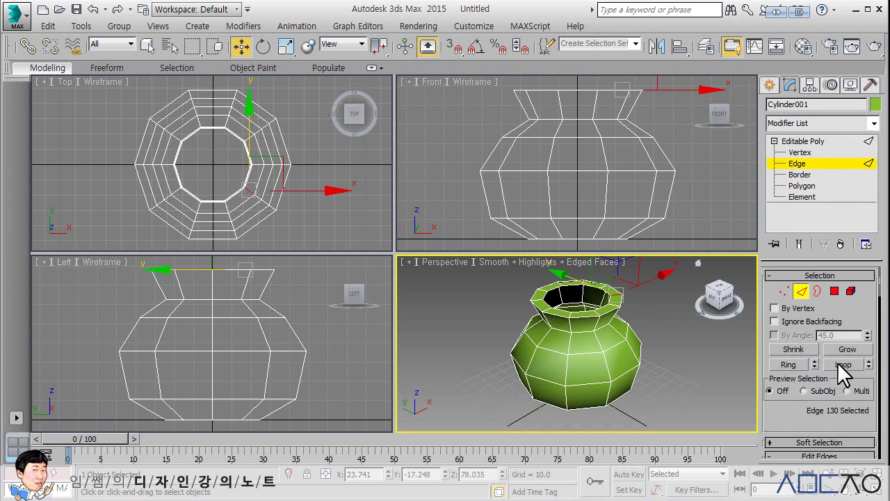
pyautogui.click(788, 365)
pyautogui.hotkey('ctrl', 'd')
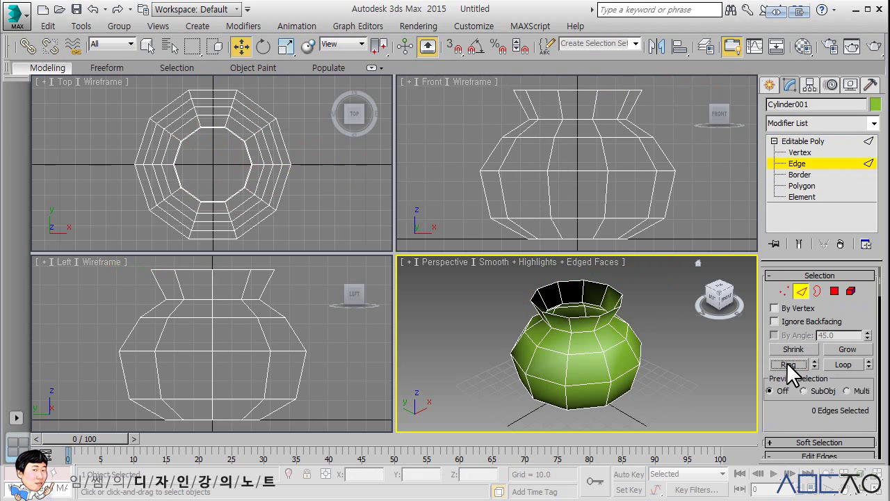
# Select the open border at the vase's top and cap it
pyautogui.click(793, 141)
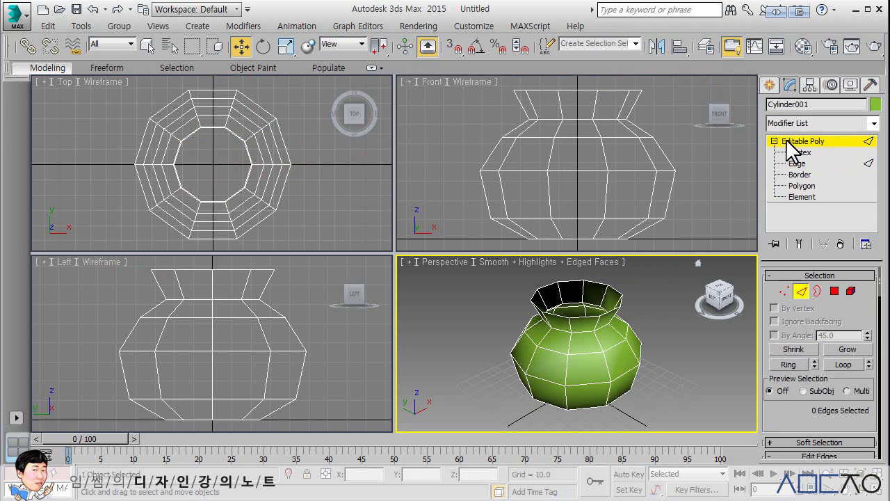
pyautogui.click(817, 291)
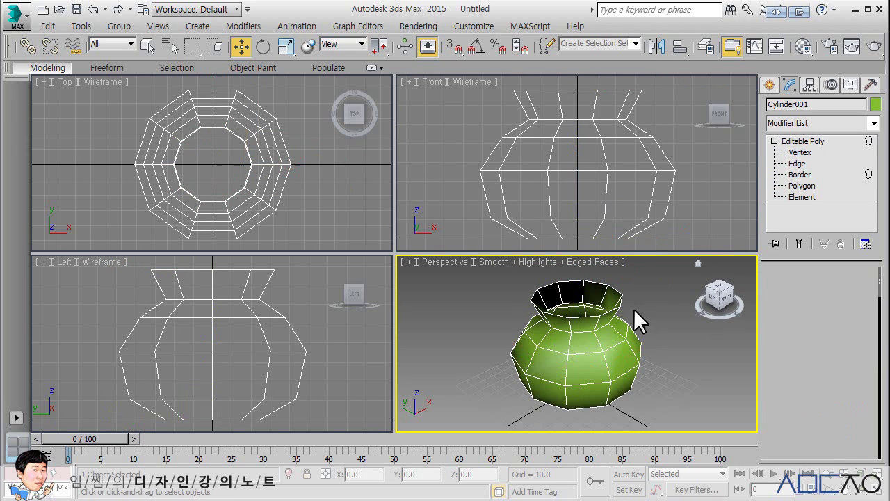
pyautogui.click(622, 306)
pyautogui.scroll(-5, 795, 394)
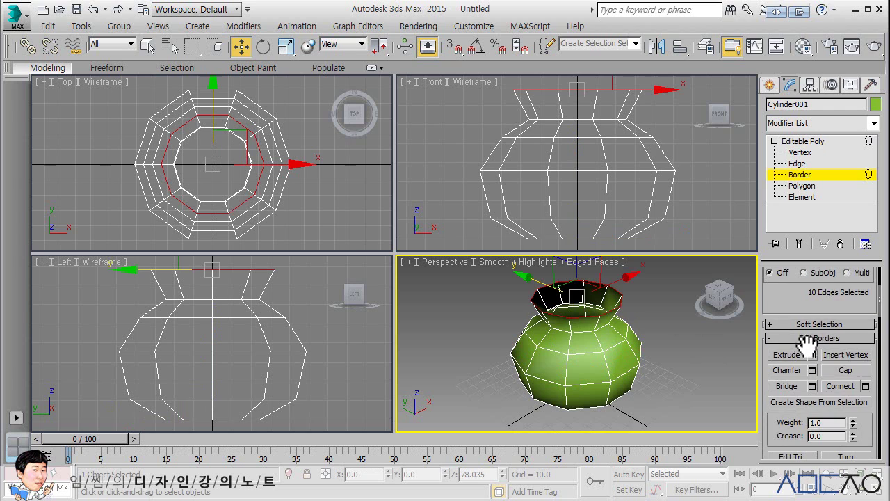
pyautogui.click(845, 369)
pyautogui.click(677, 348)
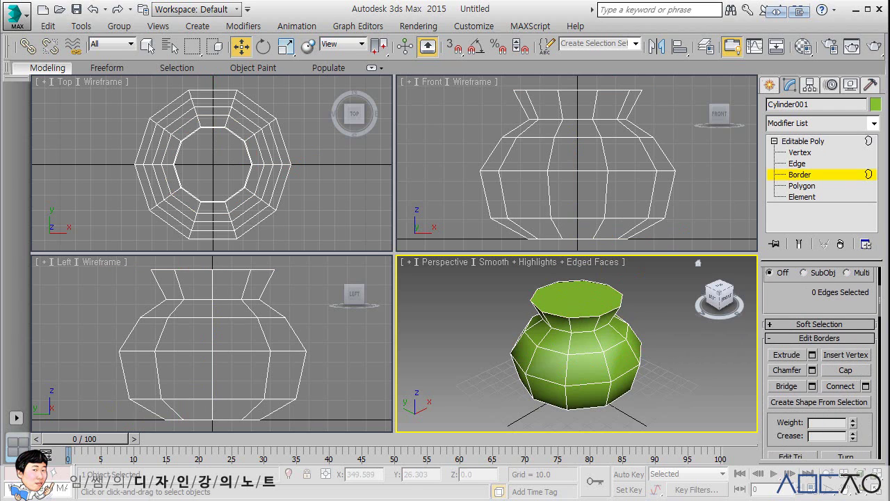
pyautogui.click(805, 141)
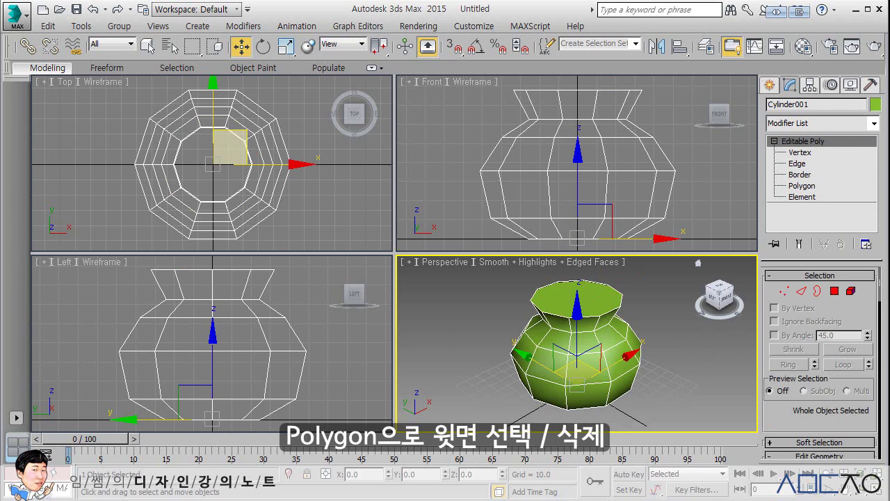
# Select the top cap polygon and delete it to open the mouth
pyautogui.click(835, 290)
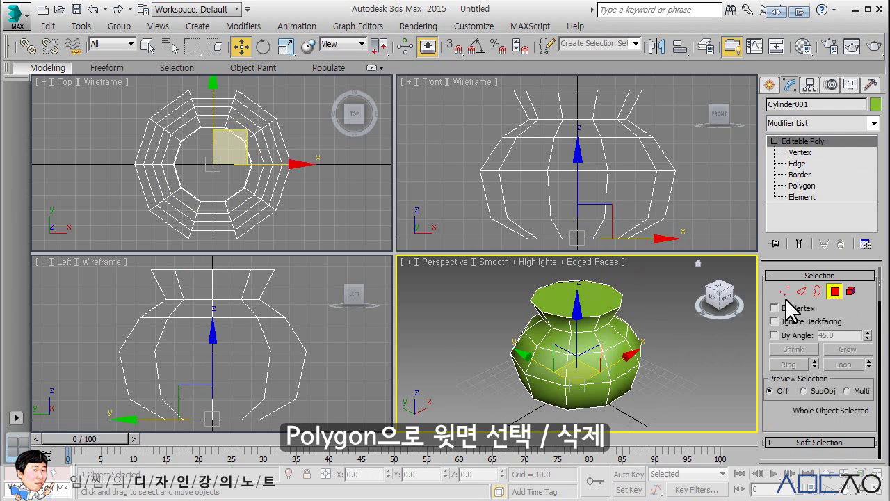
pyautogui.click(588, 305)
pyautogui.press('Delete')
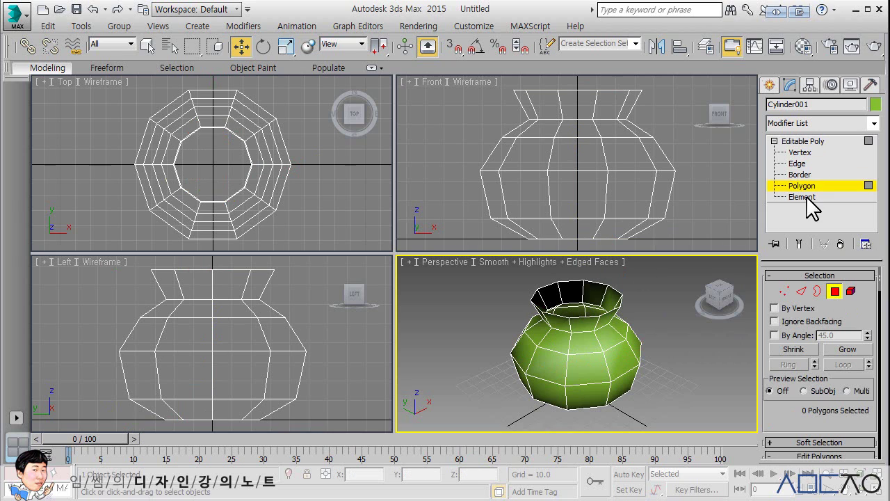
pyautogui.click(801, 196)
# Shift-scale the vase element inward and keep the copy as a Clone To Element
pyautogui.click(603, 186)
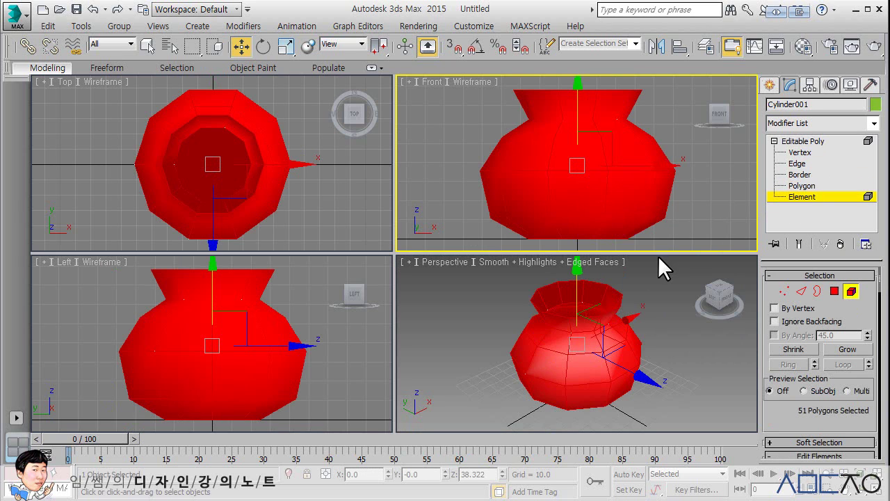
pyautogui.rightClick(654, 289)
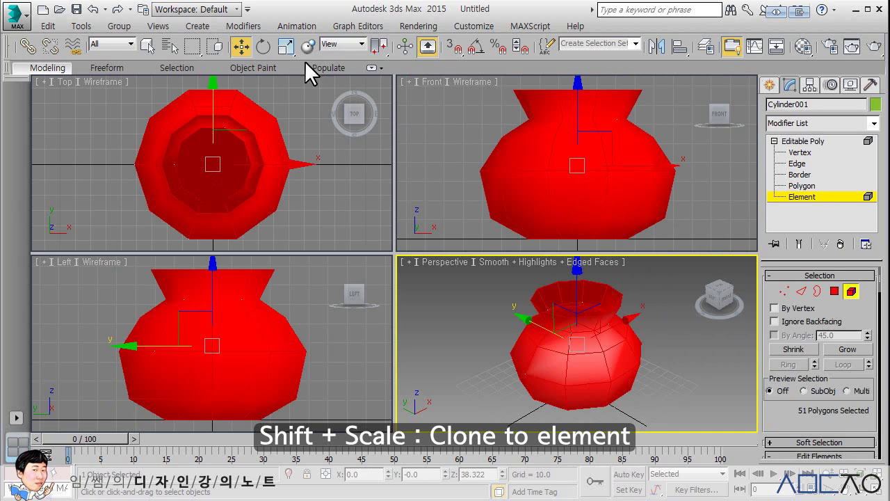
pyautogui.click(286, 46)
pyautogui.click(286, 46)
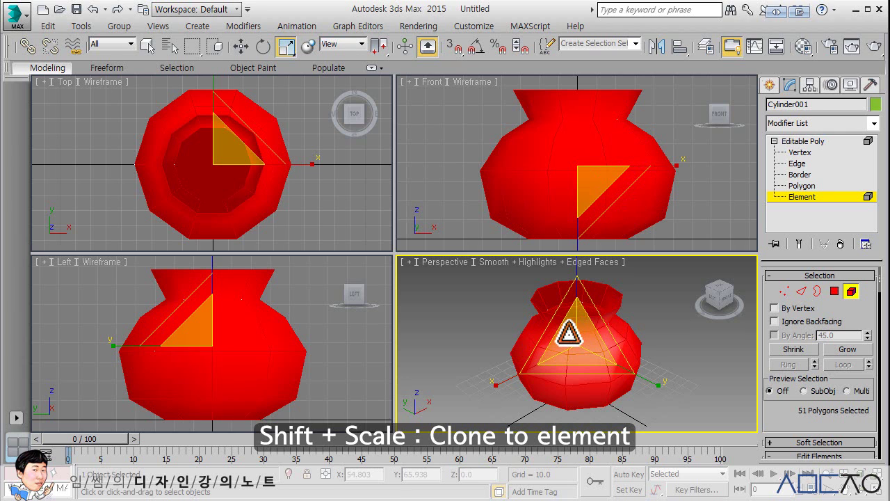
pyautogui.keyDown('shift'); pyautogui.moveTo(569, 337); pyautogui.dragTo(568, 344); pyautogui.keyUp('shift')
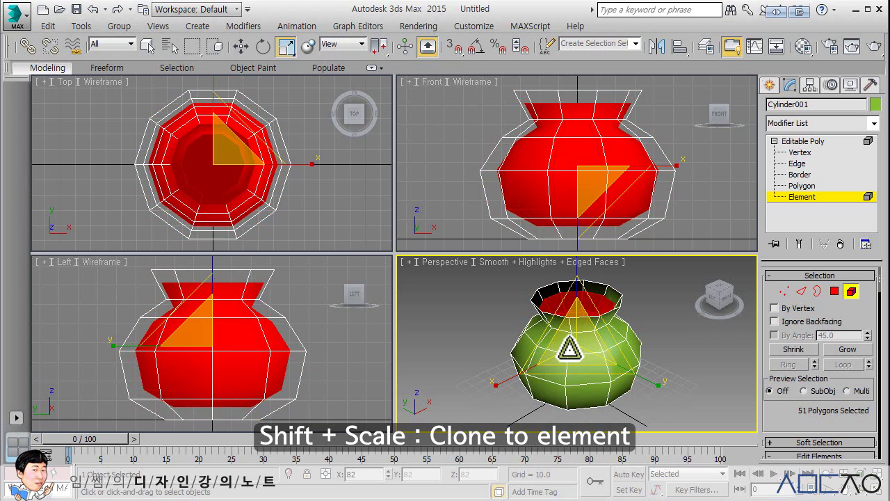
pyautogui.keyDown('shift'); pyautogui.moveTo(569, 344); pyautogui.dragTo(569, 349); pyautogui.keyUp('shift')
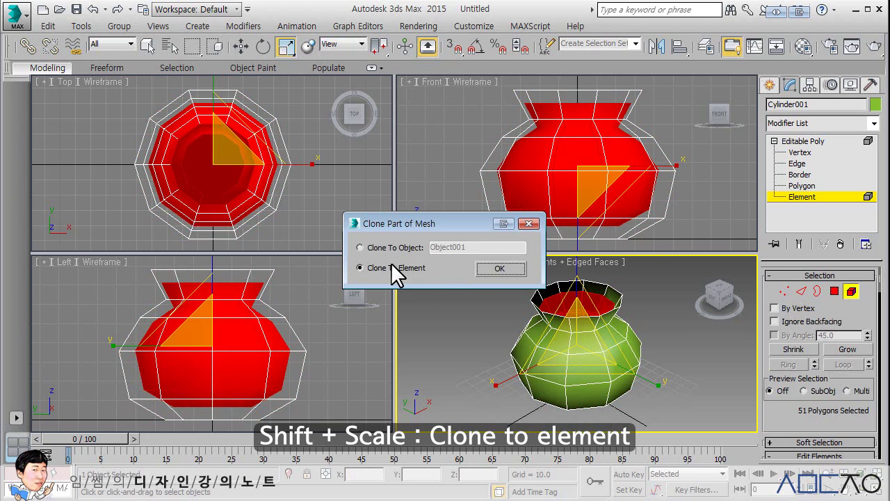
pyautogui.click(498, 268)
pyautogui.click(668, 324)
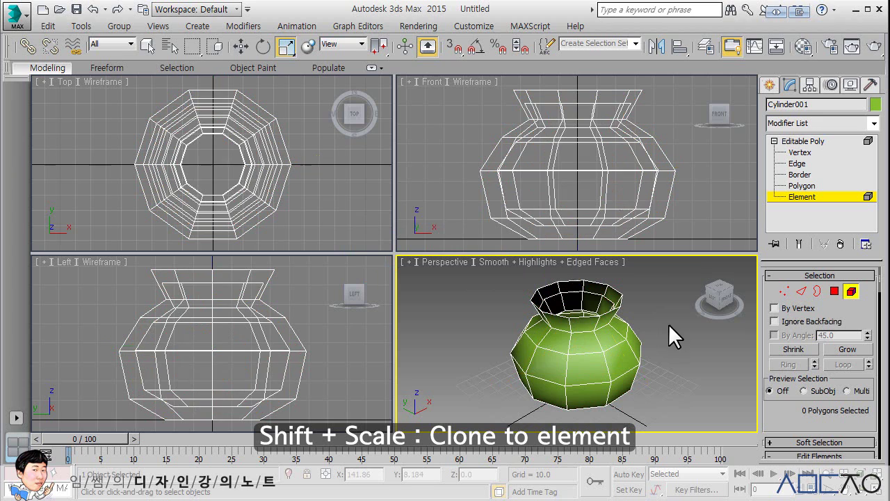
pyautogui.click(797, 175)
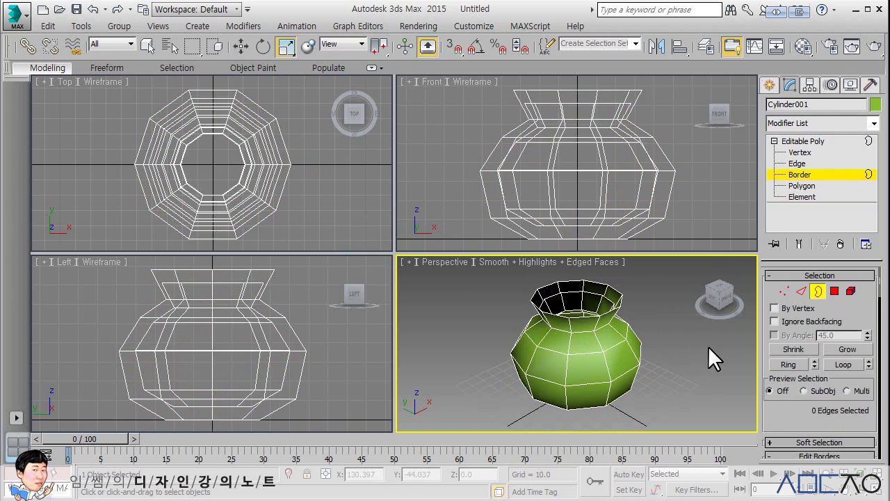
# Shift-move the top border upward to add a new band, then scale it outward
pyautogui.click(601, 297)
pyautogui.moveTo(636, 209); pyautogui.dragTo(615, 247, button='middle')
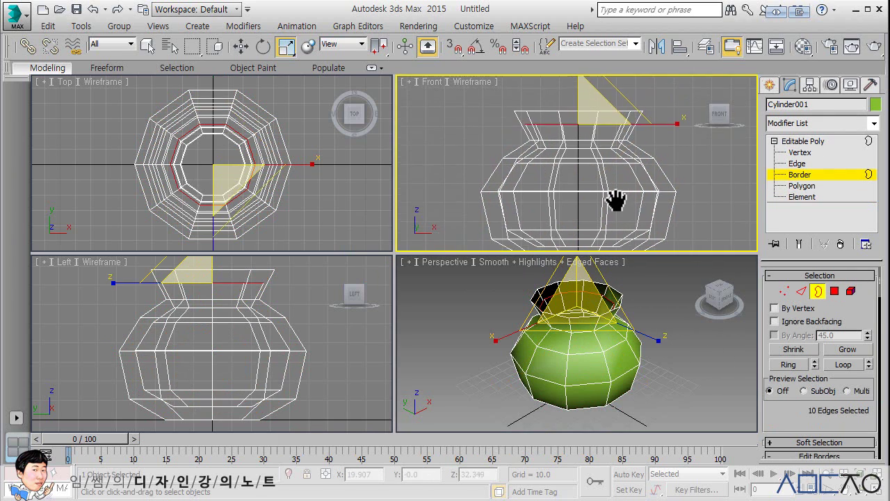
pyautogui.press('w')
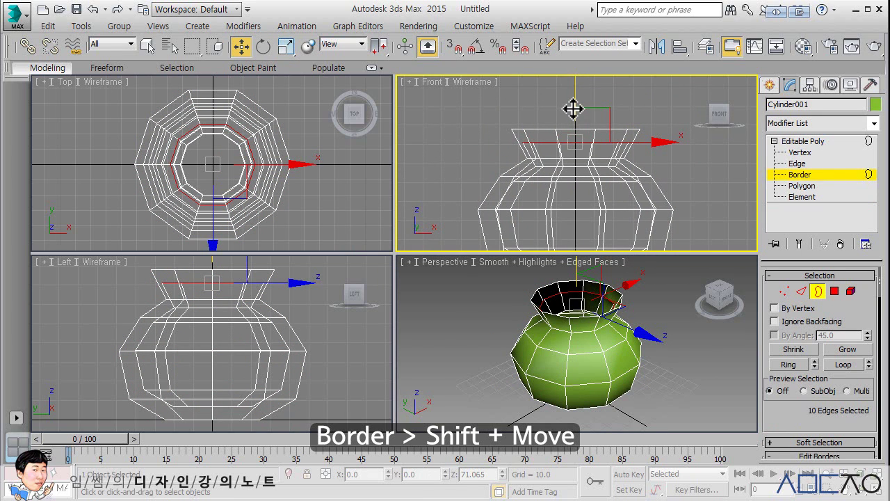
pyautogui.keyDown('shift'); pyautogui.moveTo(573, 109); pyautogui.dragTo(574, 89); pyautogui.keyUp('shift')
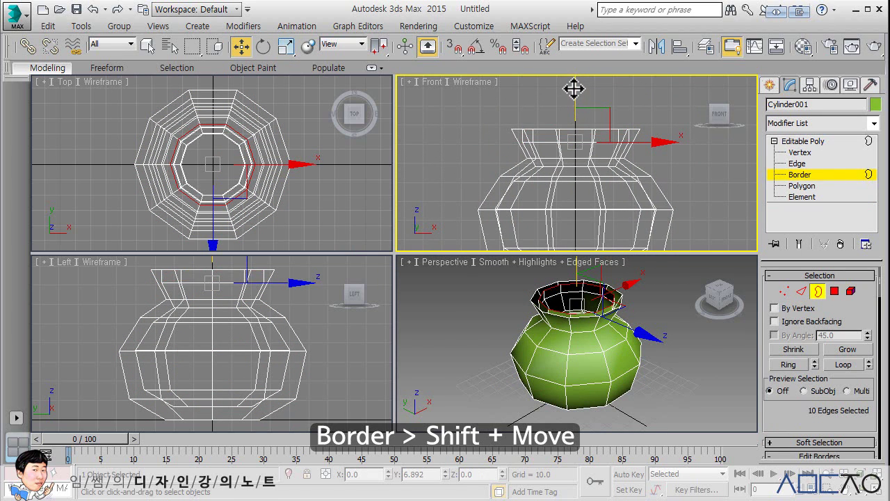
pyautogui.moveTo(513, 130); pyautogui.dragTo(503, 143, button='middle')
pyautogui.press('r')
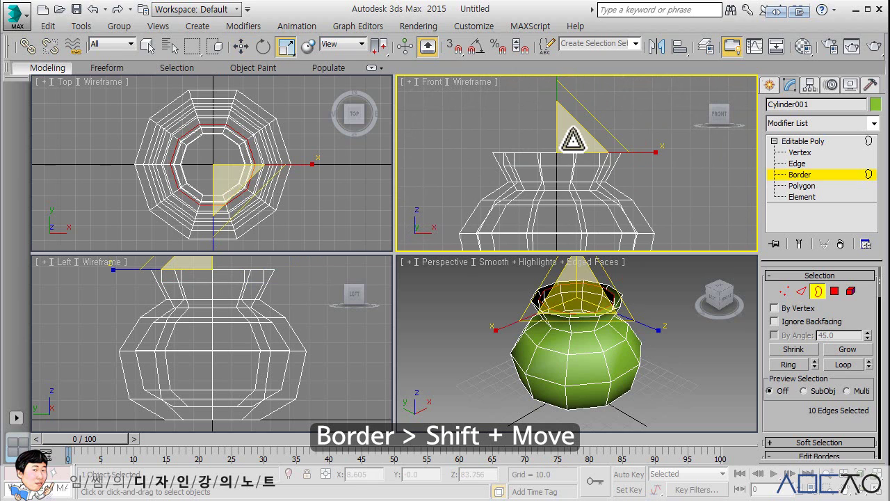
pyautogui.keyDown('shift'); pyautogui.moveTo(572, 139); pyautogui.dragTo(572, 132); pyautogui.keyUp('shift')
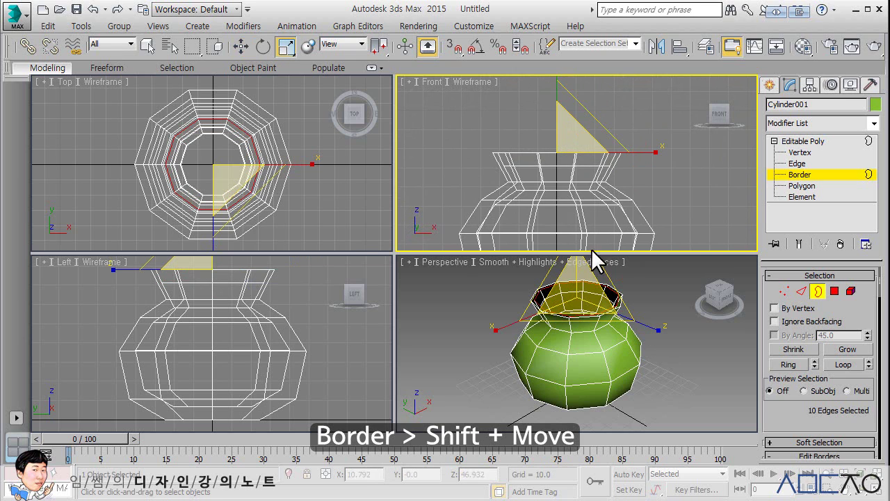
pyautogui.click(640, 288)
# Check the rim vertices and reselect the top border ring in the Front view, then clear it
pyautogui.click(785, 291)
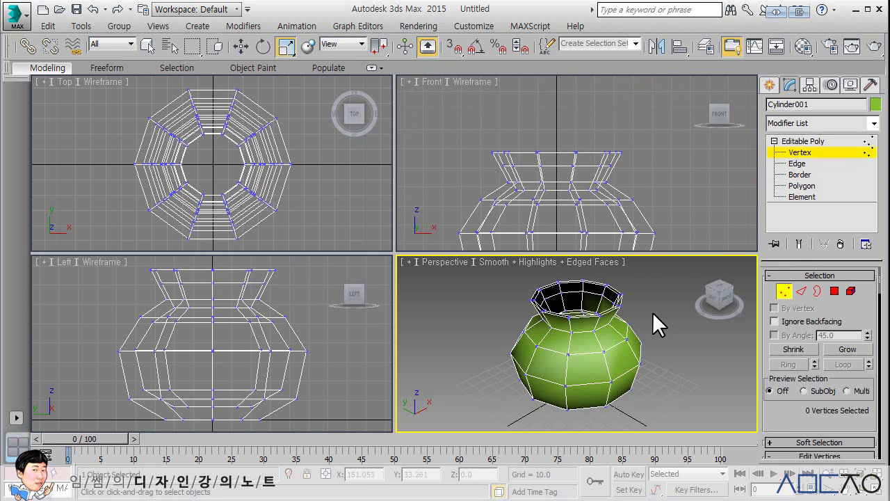
pyautogui.click(818, 291)
pyautogui.click(615, 295)
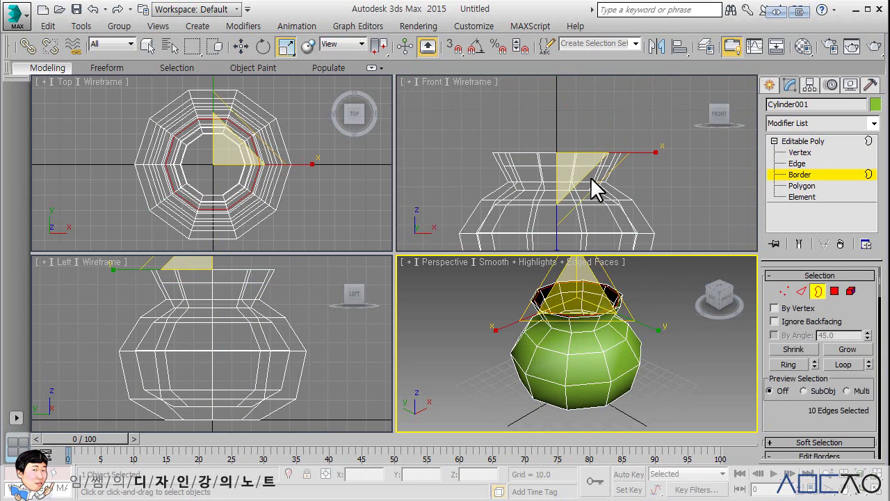
pyautogui.rightClick(585, 174)
pyautogui.press('w')
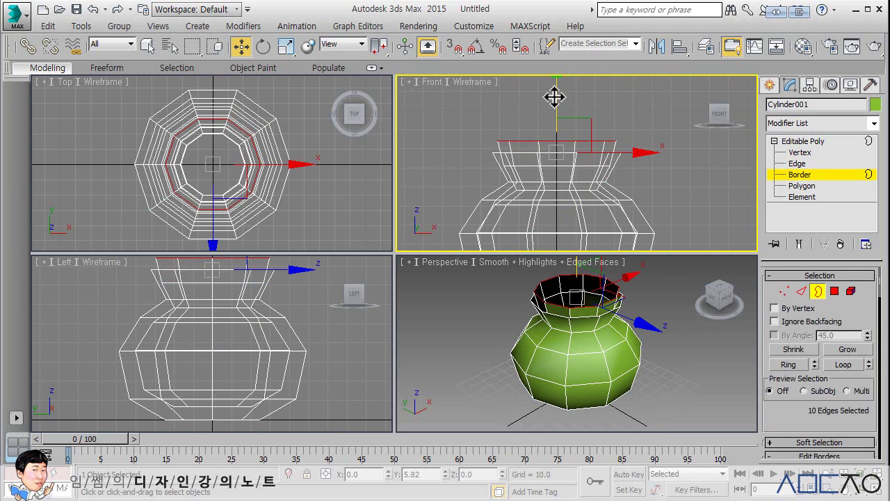
pyautogui.click(631, 132)
# Box-select the top two vertex rings and scale them flat to level the rim
pyautogui.click(798, 152)
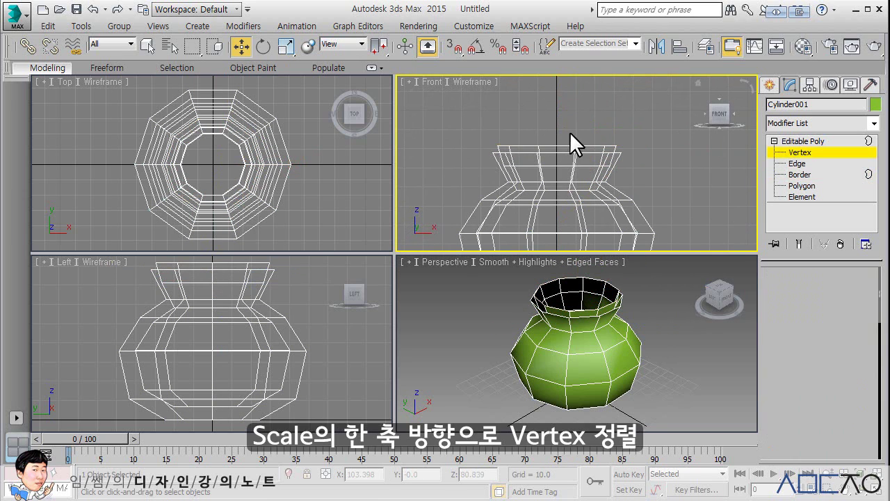
pyautogui.moveTo(486, 136); pyautogui.dragTo(664, 157)
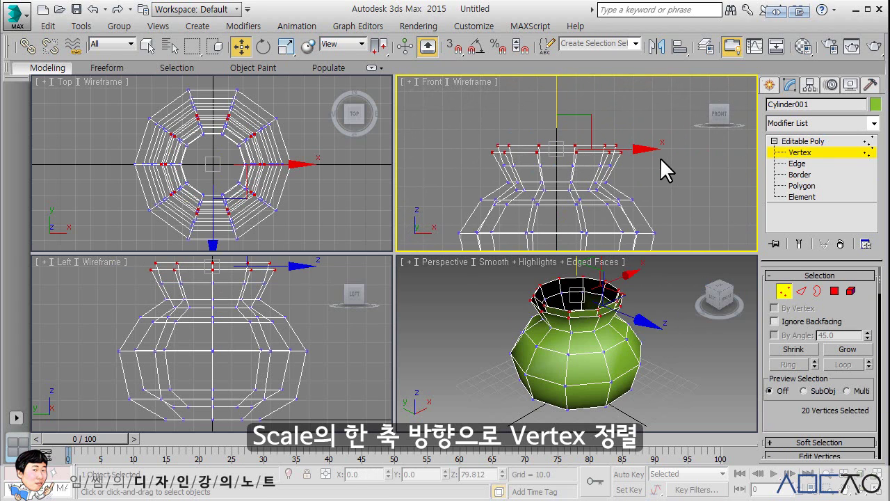
pyautogui.press('r')
pyautogui.moveTo(594, 122); pyautogui.dragTo(588, 148, button='middle')
pyautogui.moveTo(552, 87); pyautogui.dragTo(554, 236)
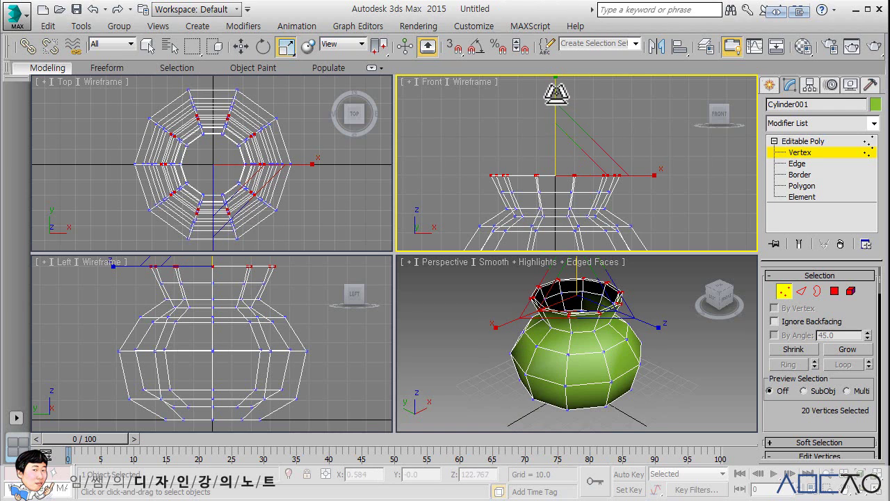
pyautogui.click(662, 307)
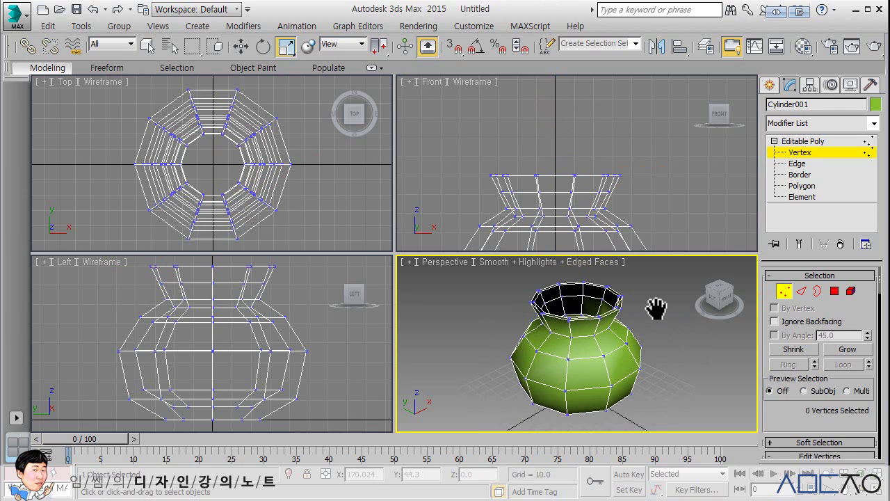
pyautogui.press('alt')
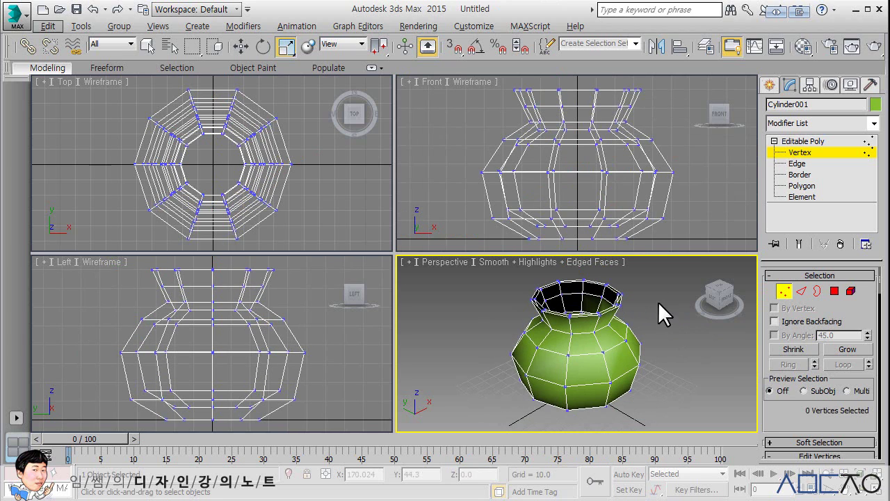
# Select each of the vase's two elements in turn, then return to the whole object
pyautogui.click(820, 141)
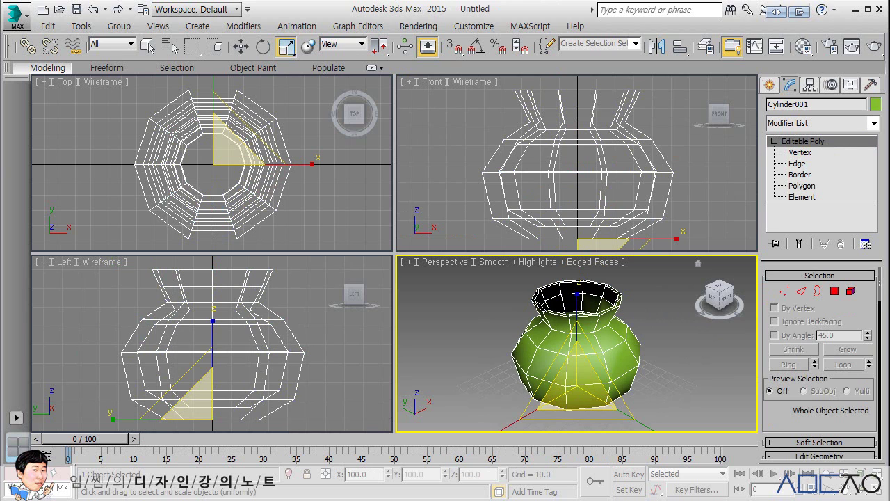
pyautogui.click(851, 291)
pyautogui.click(608, 306)
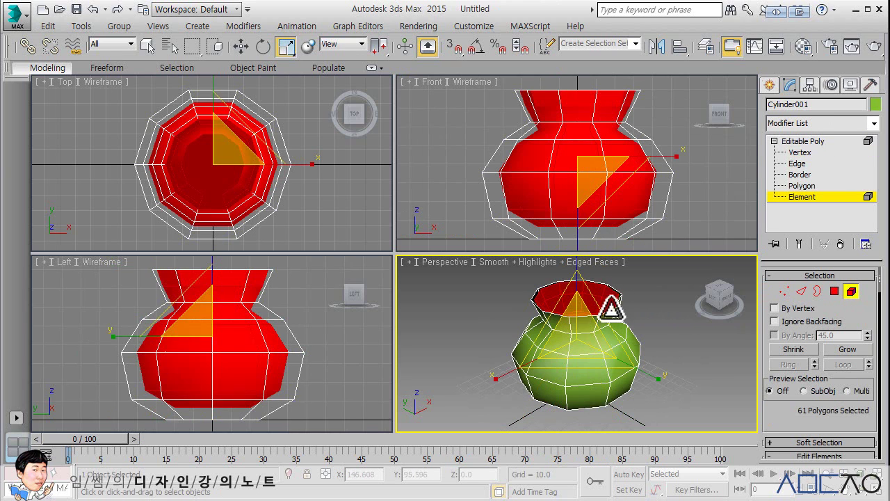
pyautogui.click(620, 331)
pyautogui.click(603, 294)
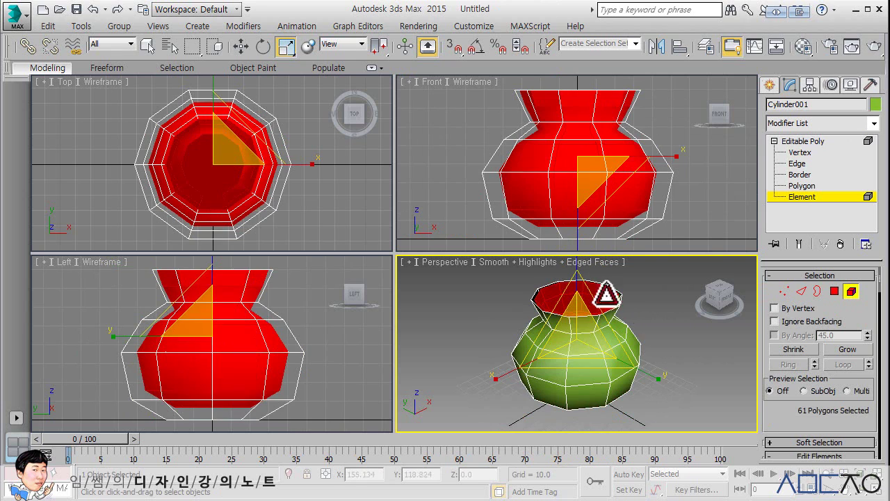
pyautogui.click(801, 142)
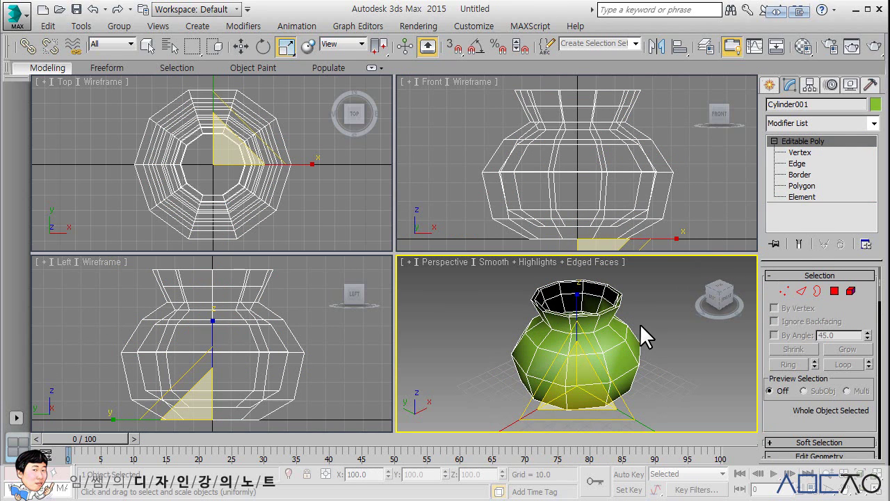
# Maximize the Perspective view with Alt+W and zoom in on the double-walled rim
pyautogui.hotkey('alt', 'w')
pyautogui.scroll(2, 449, 225)
pyautogui.scroll(4, 461, 235)
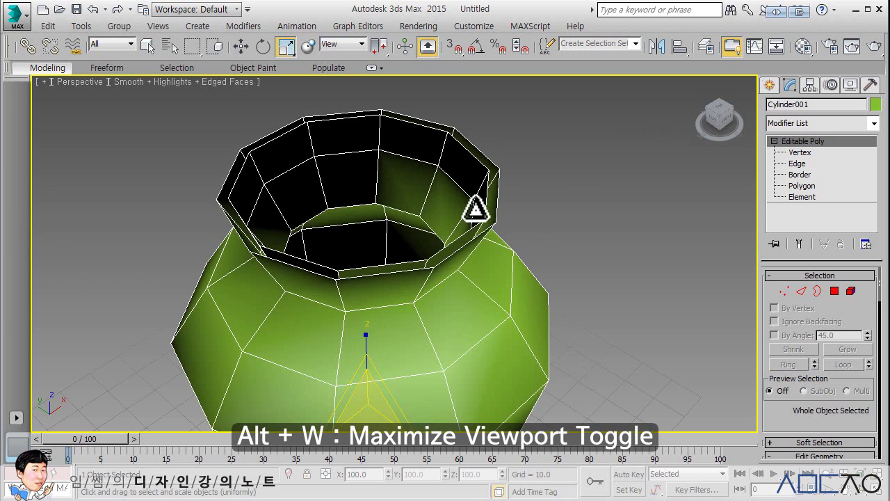
pyautogui.moveTo(475, 209); pyautogui.dragTo(495, 191, button='middle')
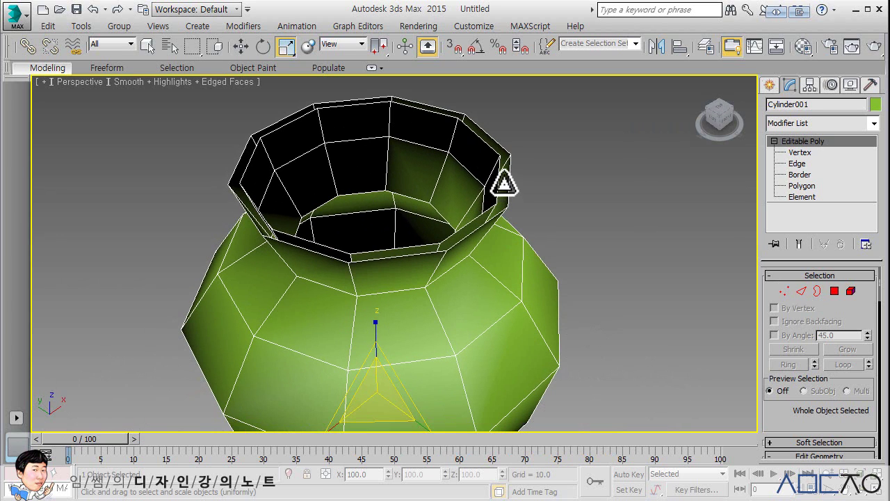
pyautogui.click(818, 291)
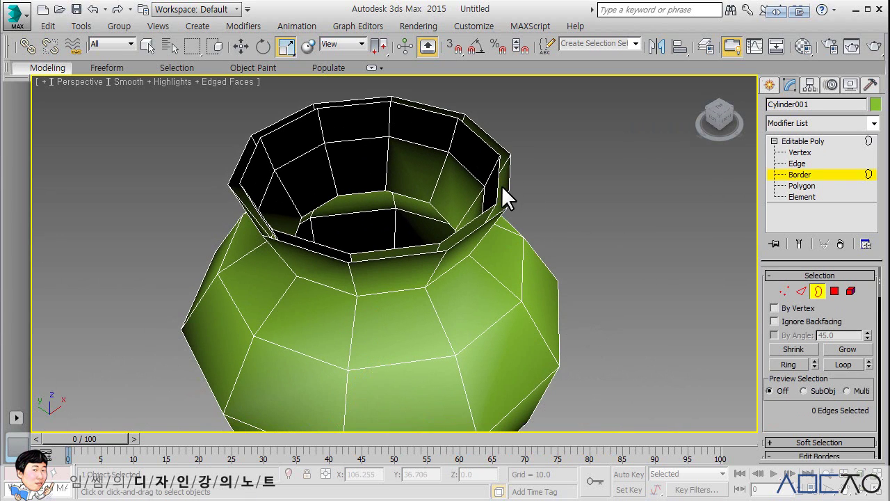
pyautogui.moveTo(588, 308); pyautogui.dragTo(566, 308, button='middle')
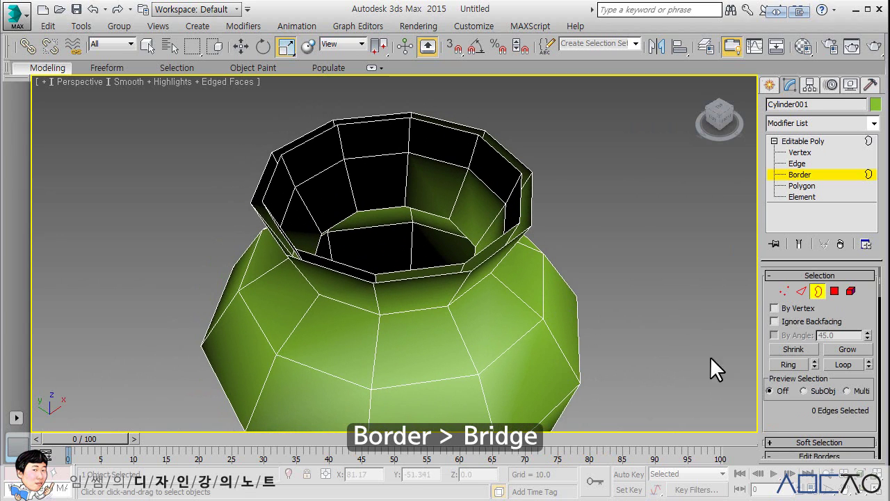
pyautogui.scroll(-4, 793, 376)
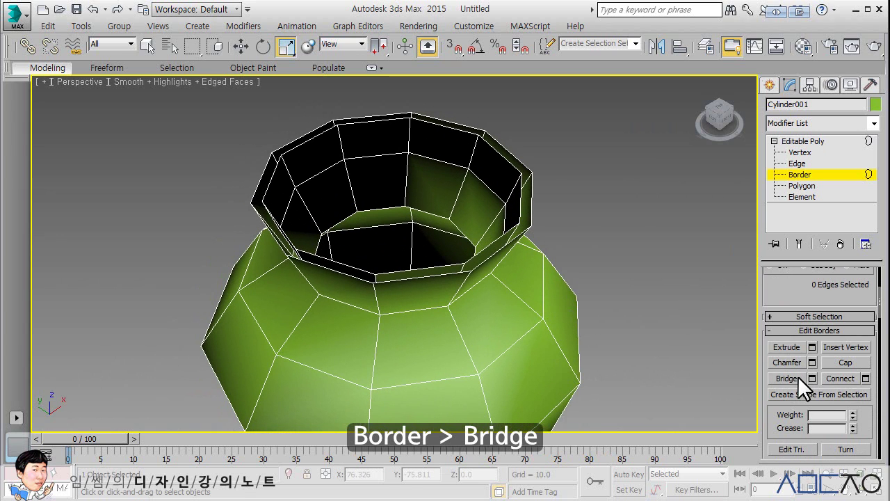
pyautogui.click(791, 378)
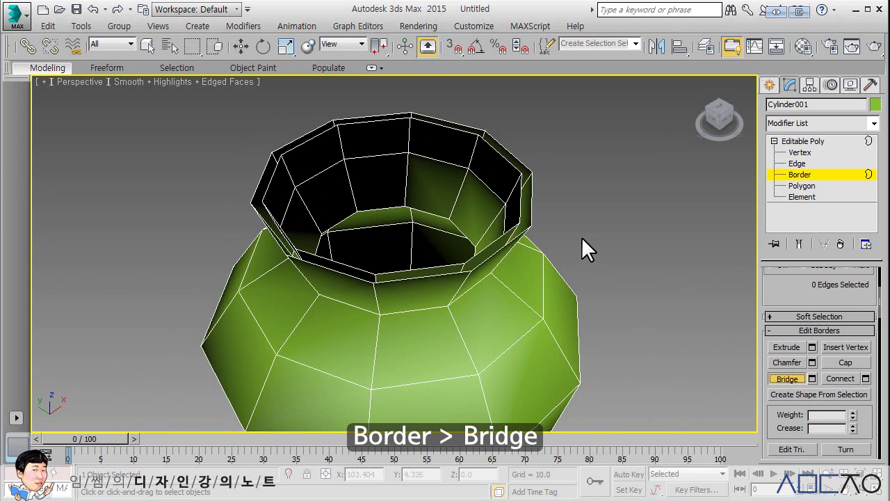
pyautogui.click(532, 196)
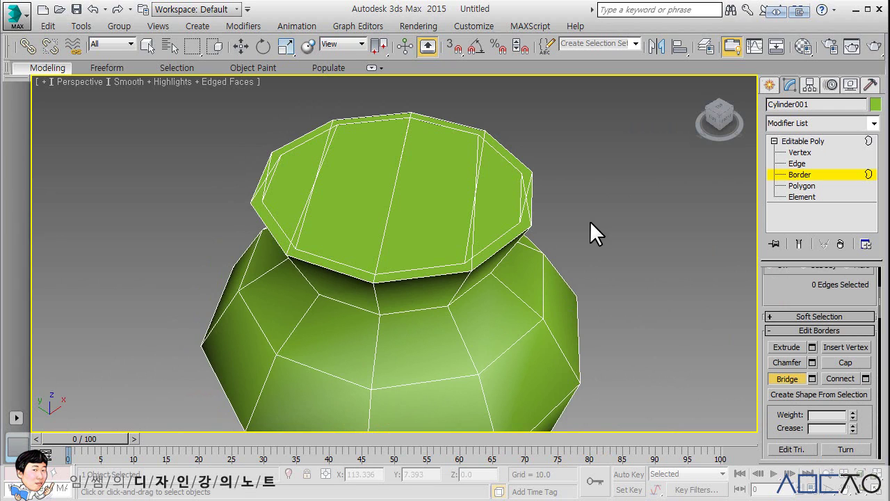
pyautogui.click(786, 378)
pyautogui.hotkey('ctrl', 'z')
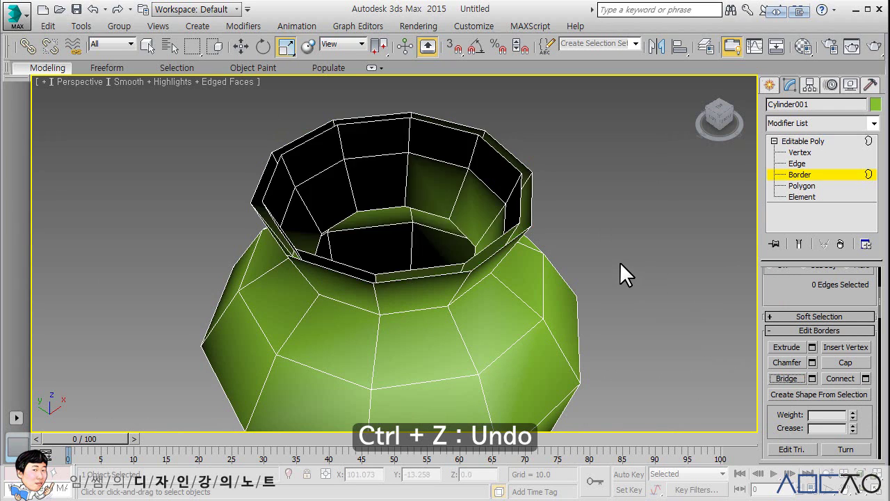
pyautogui.click(801, 141)
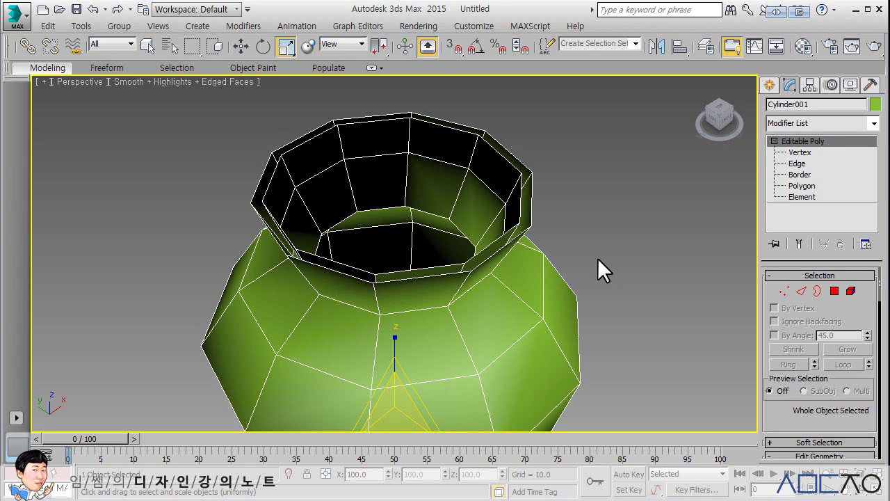
# Select the pot's inner wall element and Flip its face normals
pyautogui.moveTo(876, 299); pyautogui.dragTo(581, 222)
pyautogui.press('5')
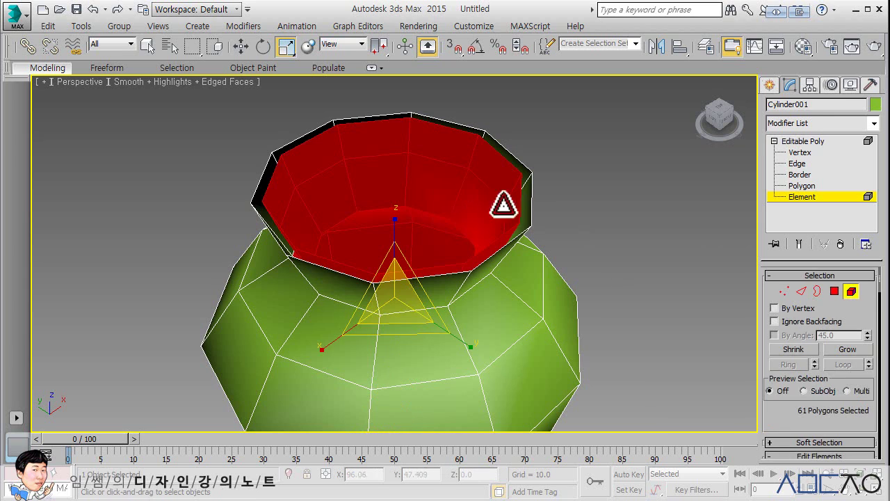
pyautogui.click(568, 216)
pyautogui.click(483, 198)
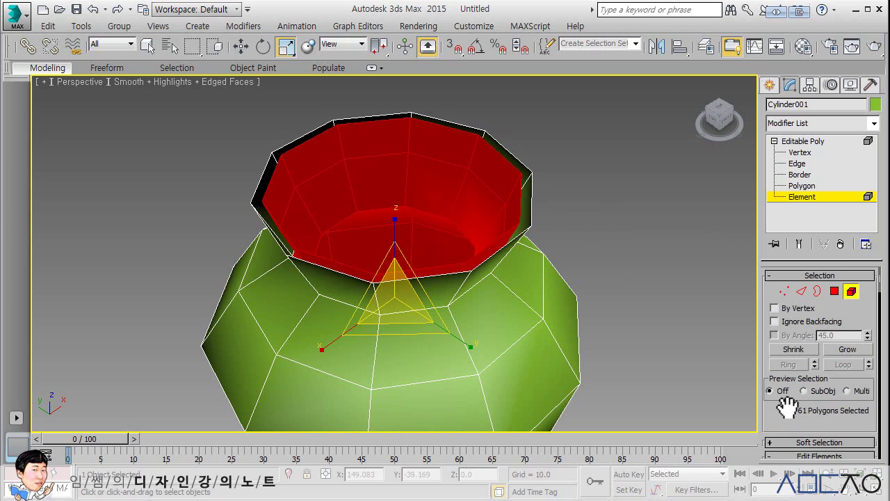
pyautogui.moveTo(785, 407); pyautogui.dragTo(814, 278)
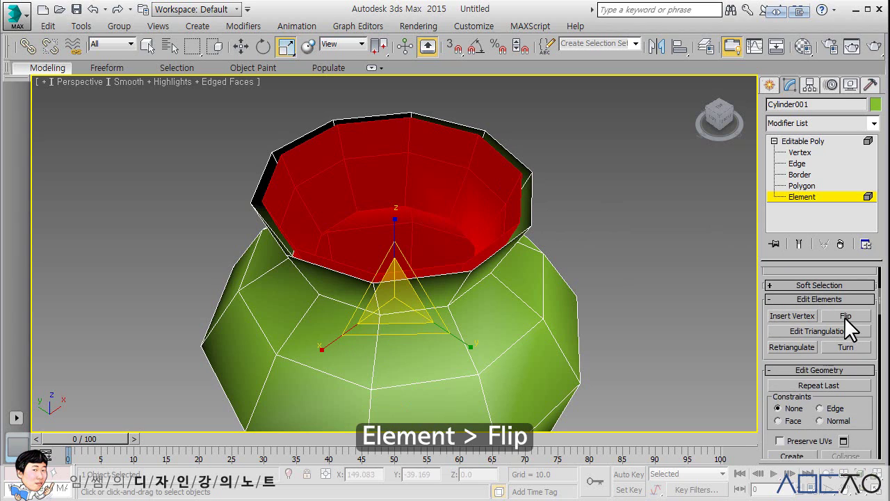
pyautogui.click(844, 316)
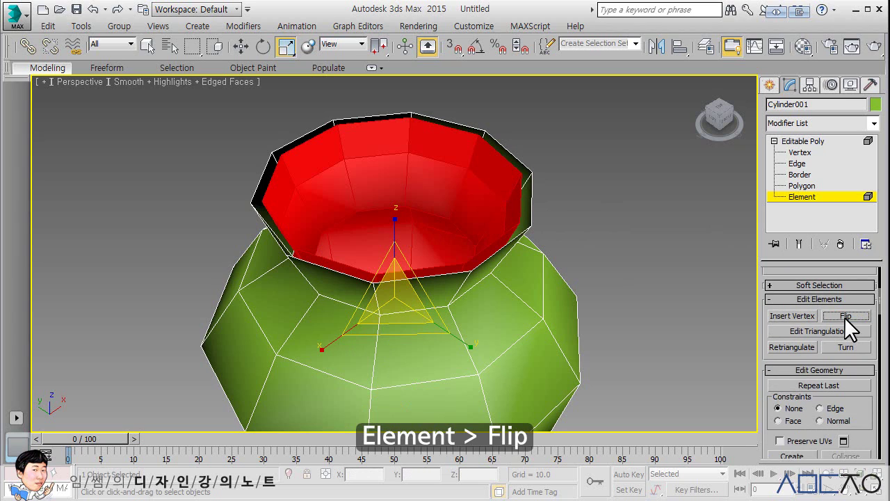
pyautogui.click(659, 259)
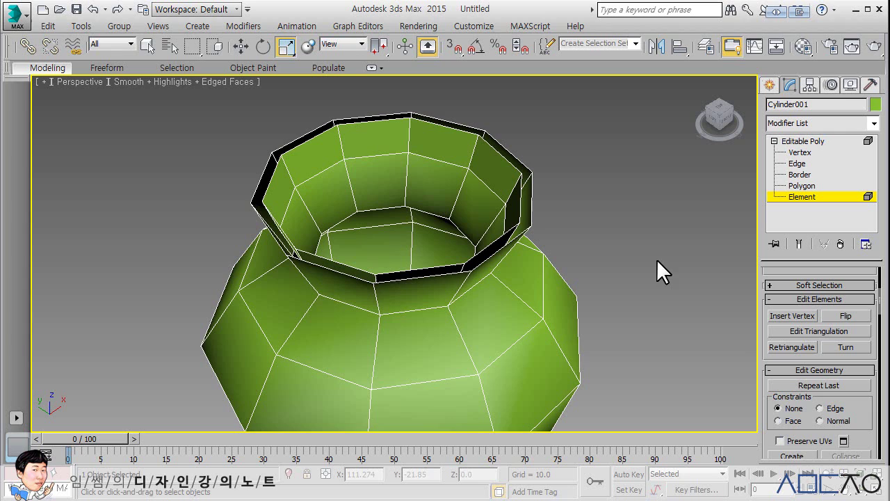
# Select the body and inner wall elements in turn to check the shading, then deselect
pyautogui.click(525, 287)
pyautogui.click(589, 244)
pyautogui.click(493, 190)
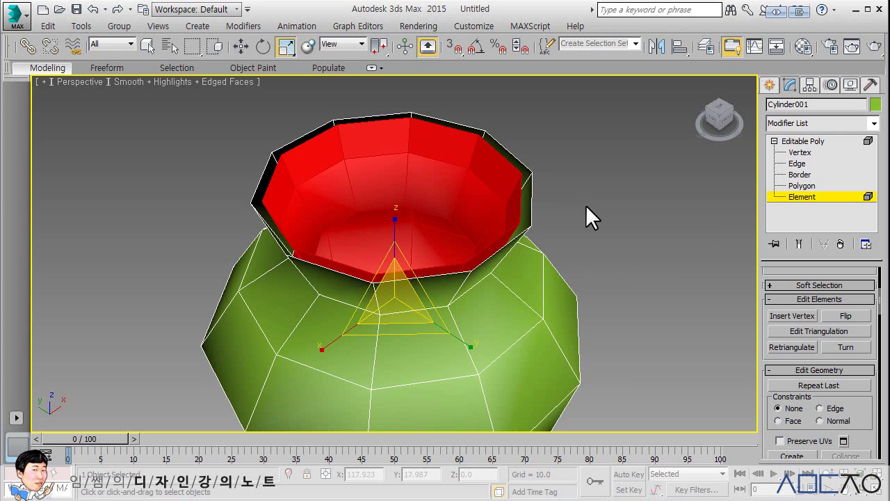
pyautogui.click(602, 206)
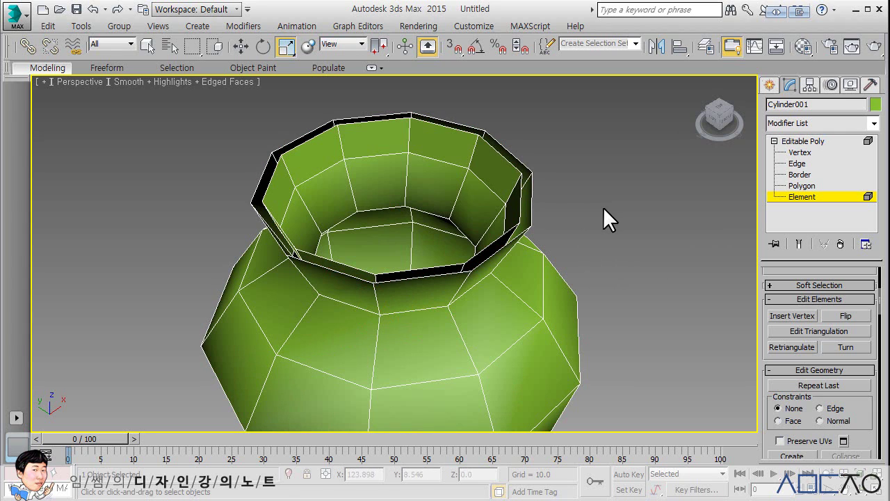
# Bridge the pot's outer and inner rim borders to close the lip into a solid rim
pyautogui.press('q')
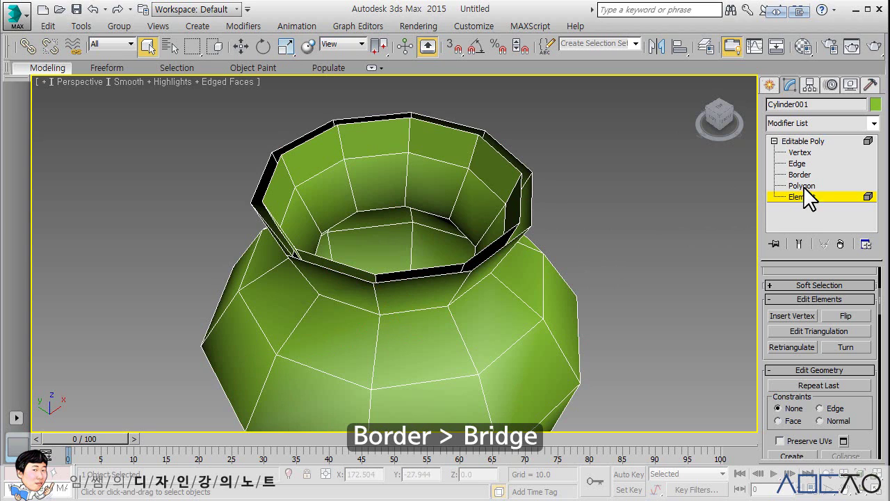
pyautogui.click(800, 175)
pyautogui.moveTo(779, 403); pyautogui.dragTo(793, 309)
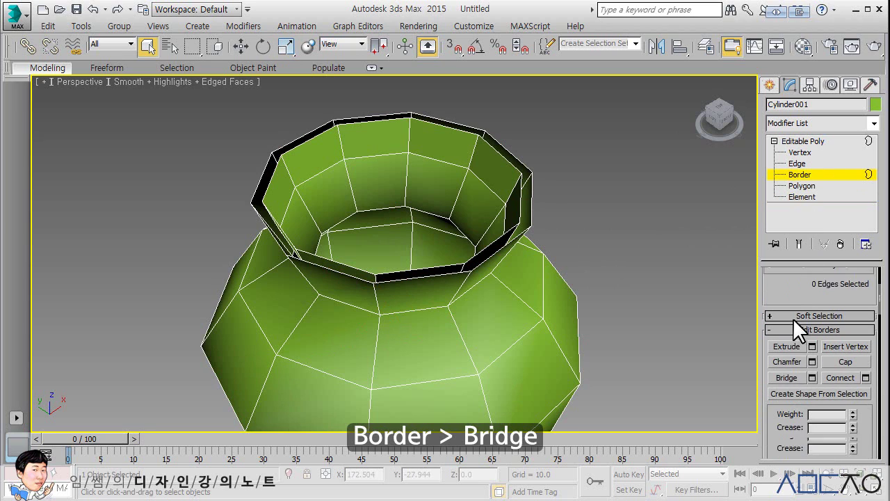
pyautogui.click(787, 356)
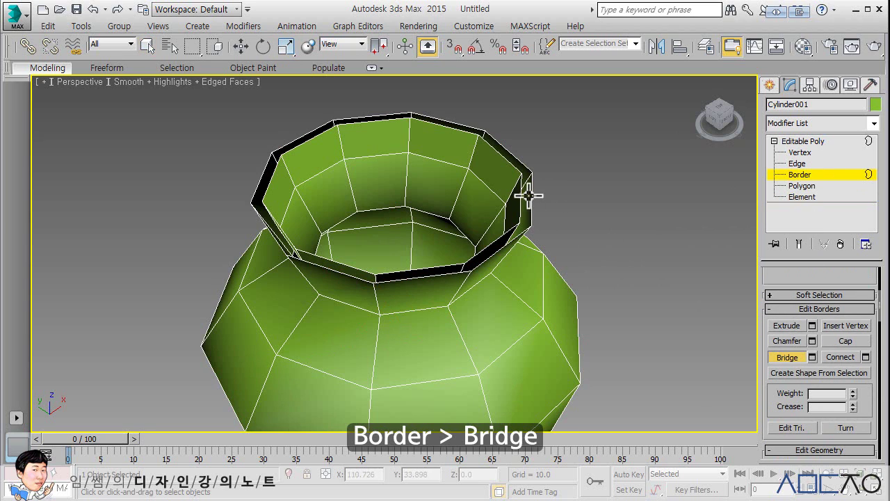
pyautogui.click(523, 193)
pyautogui.click(529, 193)
pyautogui.moveTo(586, 216); pyautogui.dragTo(591, 196, button='middle')
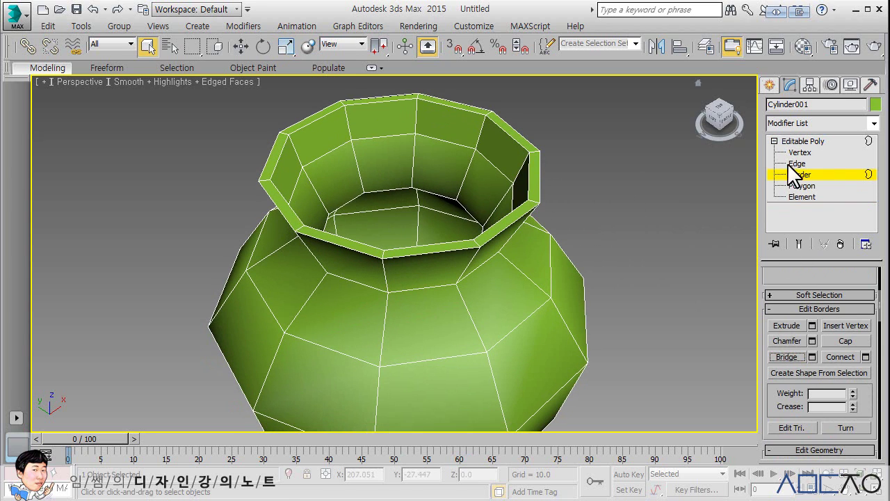
# Return to object level, deselect, and show the pot in four viewports before reselecting it
pyautogui.click(796, 142)
pyautogui.click(609, 202)
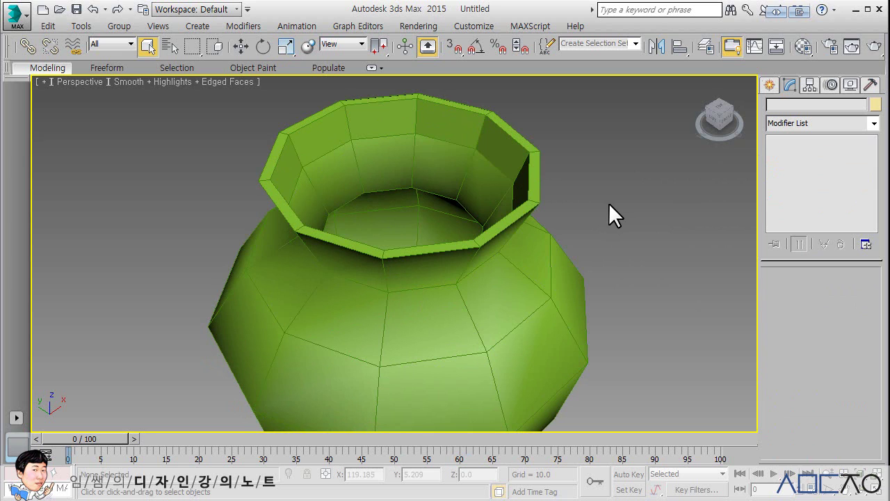
pyautogui.press('z')
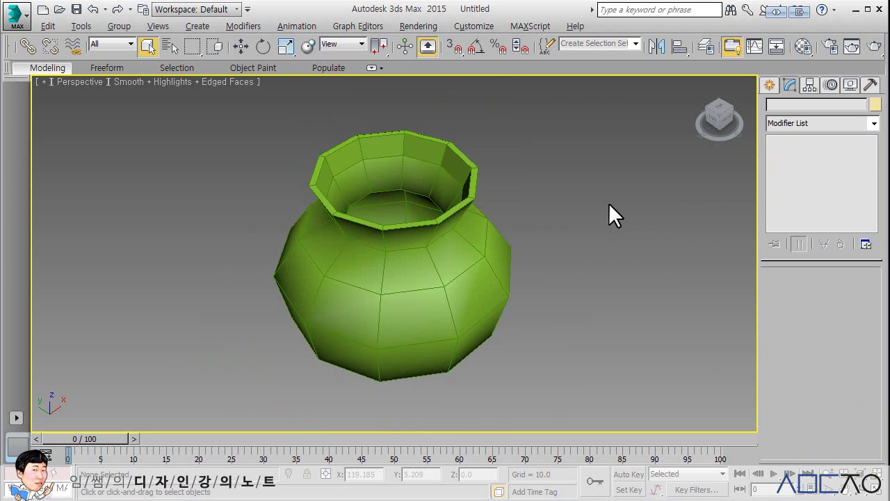
pyautogui.hotkey('alt', 'w')
pyautogui.click(608, 202)
pyautogui.click(596, 312)
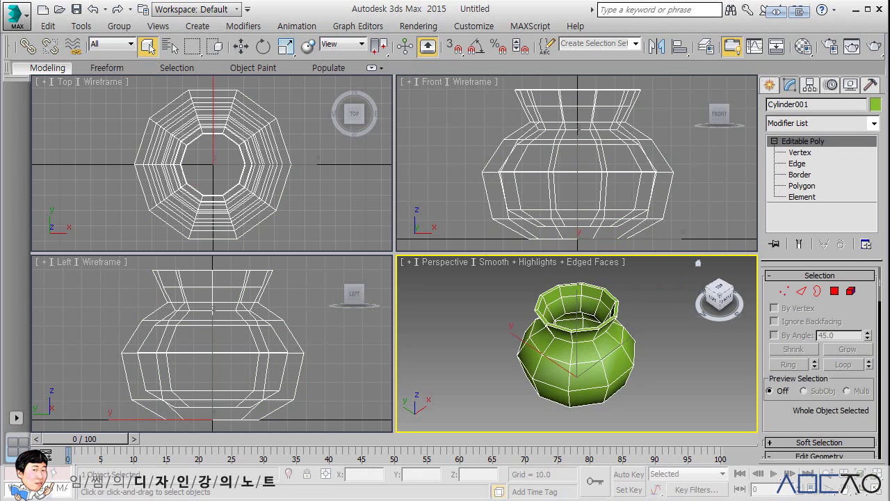
# Select the ring of edges around the pot's rim lip and delete them to reopen the rim
pyautogui.click(792, 164)
pyautogui.hotkey('alt', 'w')
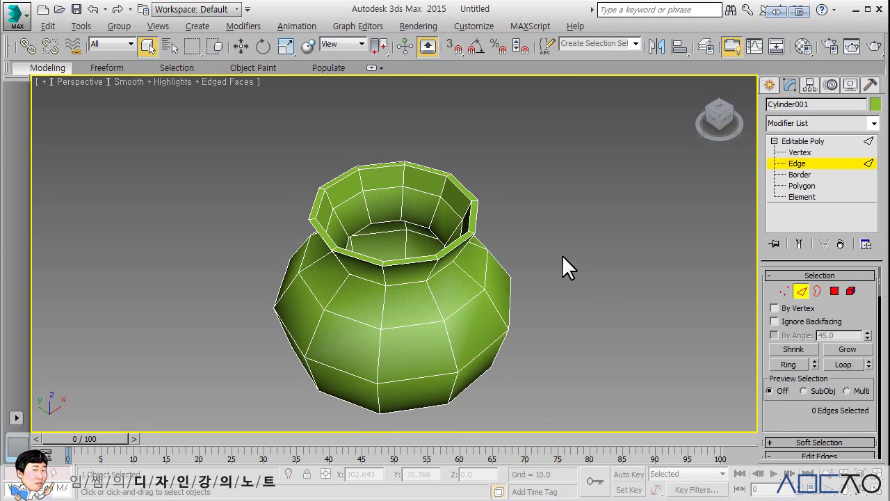
pyautogui.scroll(1, 555, 256)
pyautogui.scroll(2, 522, 235)
pyautogui.scroll(5, 441, 175)
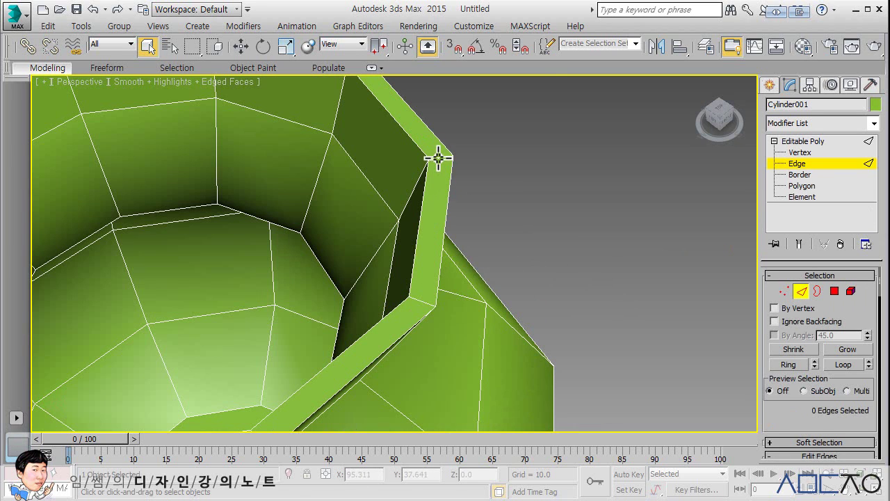
pyautogui.click(438, 155)
pyautogui.scroll(-3, 437, 155)
pyautogui.moveTo(566, 238); pyautogui.dragTo(617, 234, button='middle')
pyautogui.scroll(-1, 621, 237)
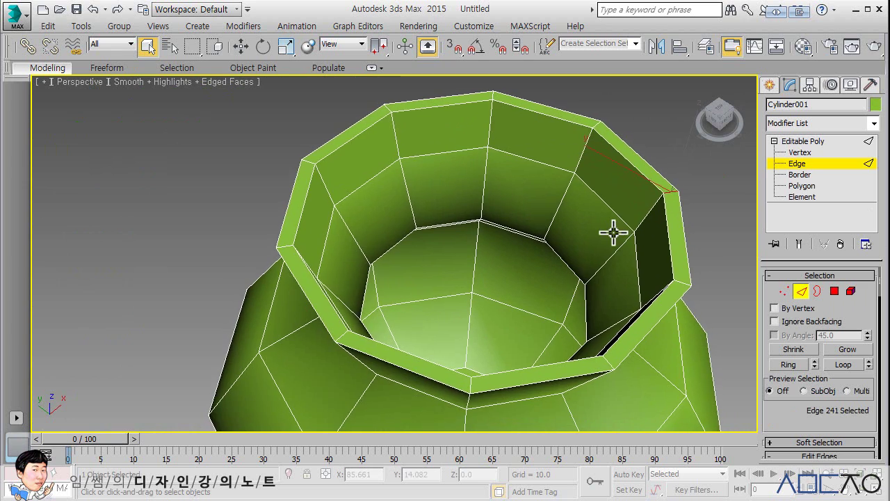
pyautogui.scroll(-3, 614, 232)
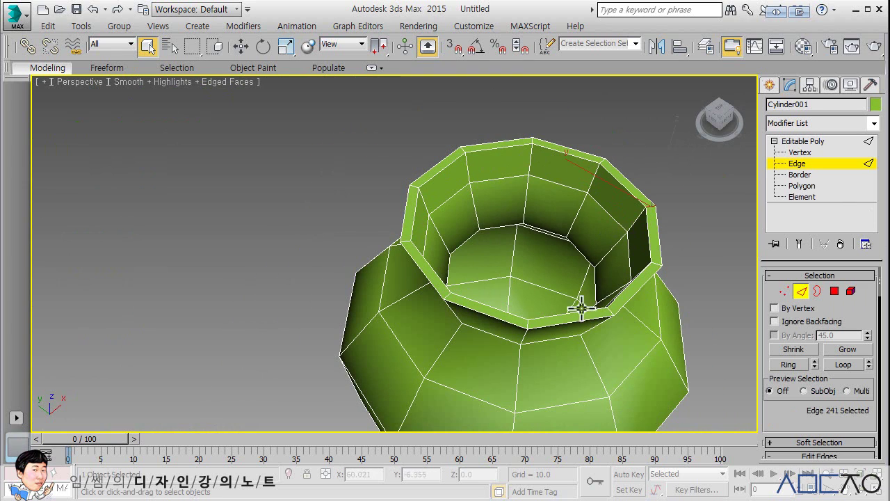
pyautogui.moveTo(576, 308)
pyautogui.mouseDown(button='middle')
pyautogui.moveTo(477, 269)
pyautogui.moveTo(427, 268)
pyautogui.mouseUp(button='middle')
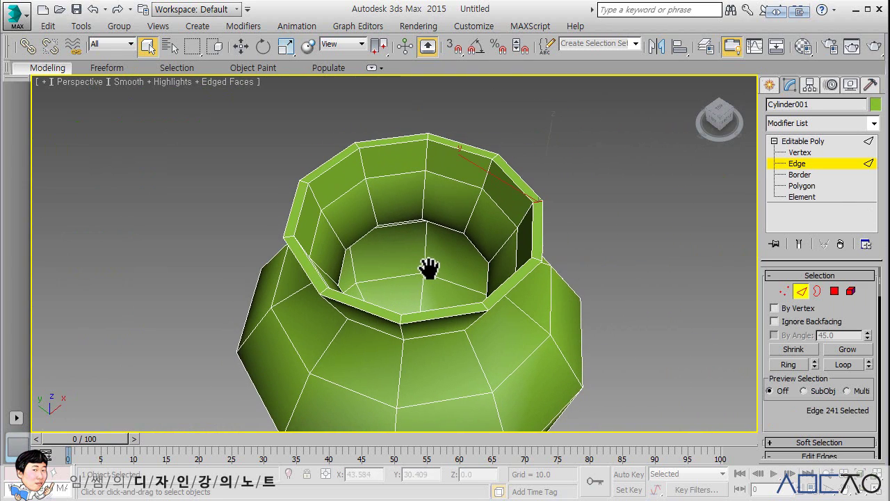
pyautogui.click(784, 360)
pyautogui.press('Delete')
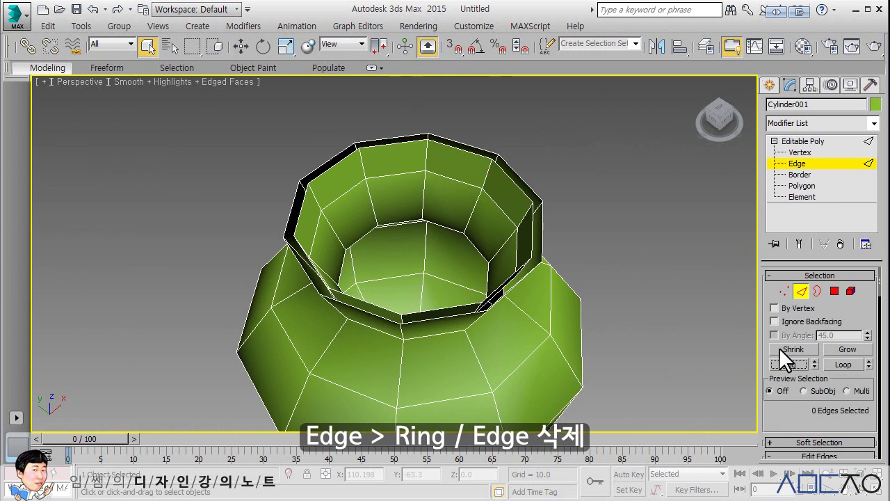
# Delete the pot's inner wall element
pyautogui.click(805, 198)
pyautogui.click(508, 213)
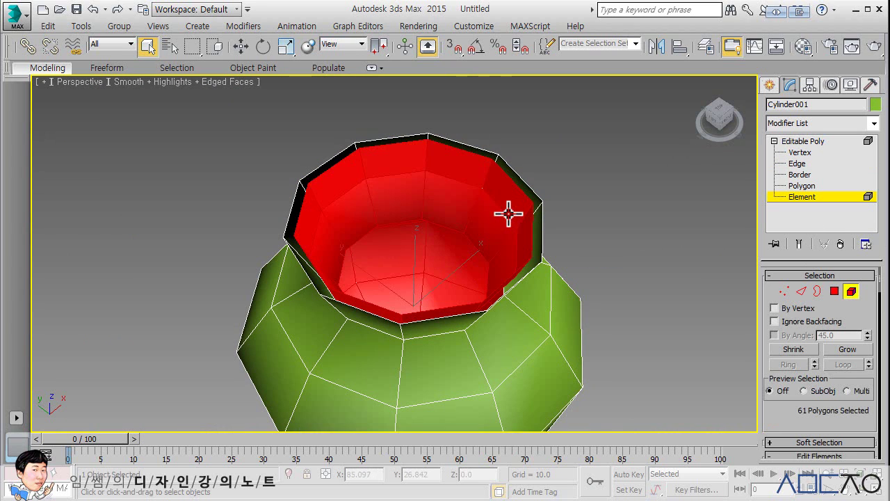
pyautogui.press('Delete')
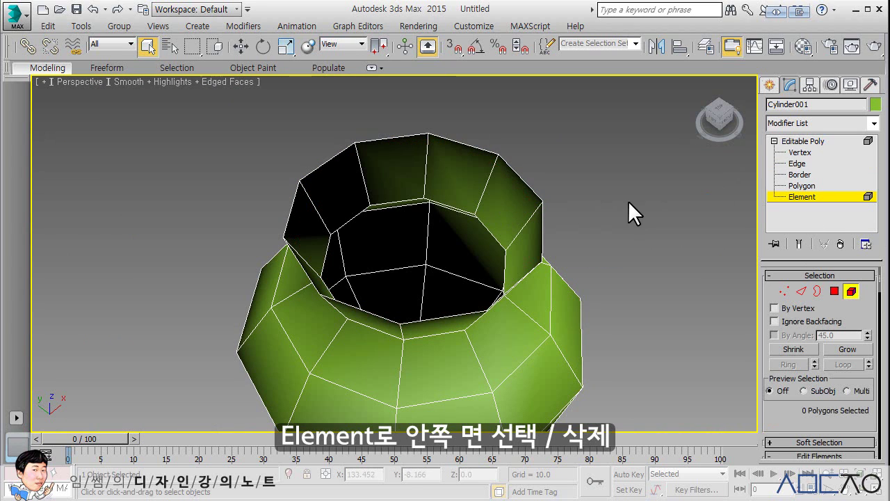
# Return to object level and reselect the pot framed in the four-viewport layout
pyautogui.click(796, 142)
pyautogui.click(623, 199)
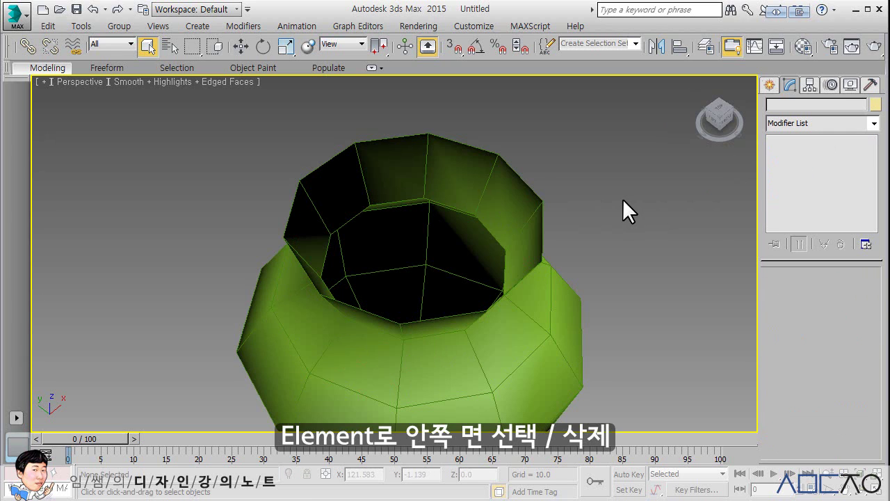
pyautogui.press('z')
pyautogui.hotkey('alt', 'w')
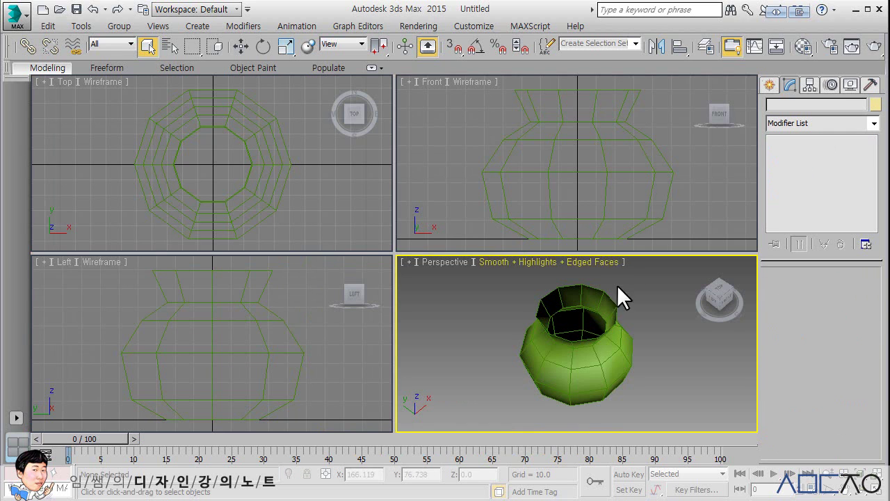
pyautogui.click(605, 309)
# Add a Shell modifier to the pot with Outer Amount 3.01 and Inner Amount 1.37
pyautogui.moveTo(605, 309)
pyautogui.keyDown('alt'); pyautogui.mouseDown(button='middle')
pyautogui.moveTo(627, 298)
pyautogui.moveTo(625, 281)
pyautogui.moveTo(623, 298)
pyautogui.mouseUp(button='middle'); pyautogui.keyUp('alt')
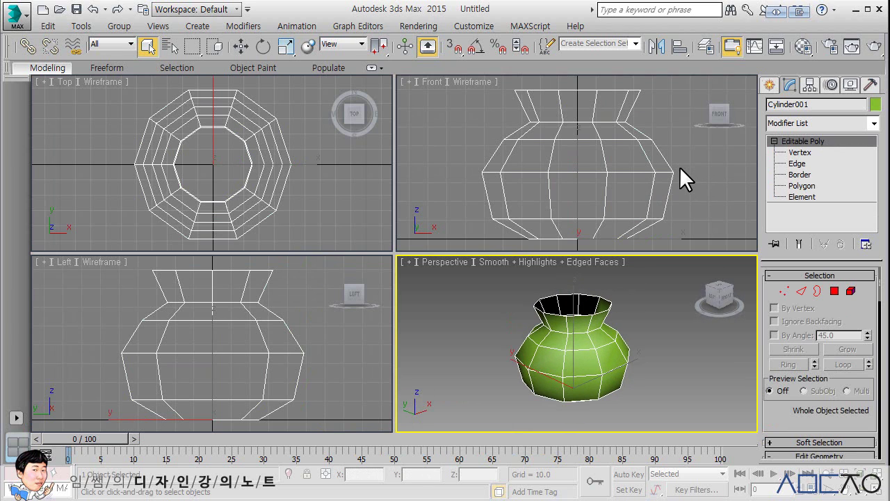
pyautogui.click(874, 123)
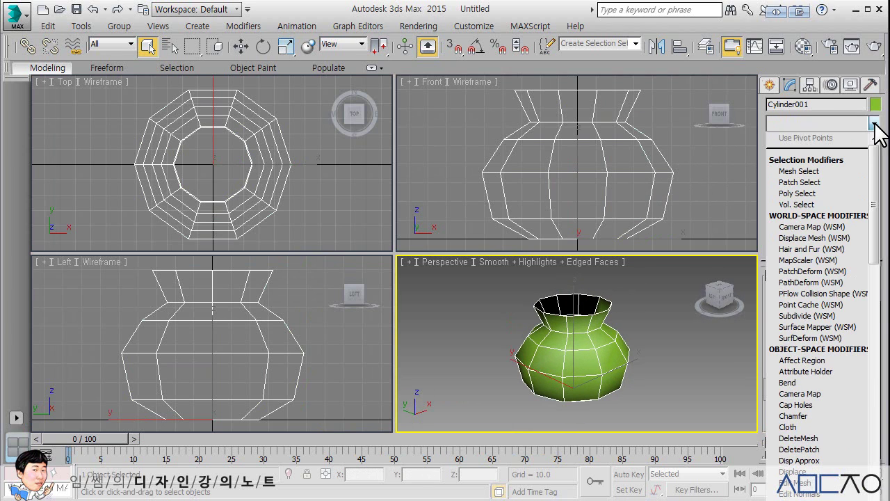
pyautogui.moveTo(879, 174); pyautogui.dragTo(881, 349)
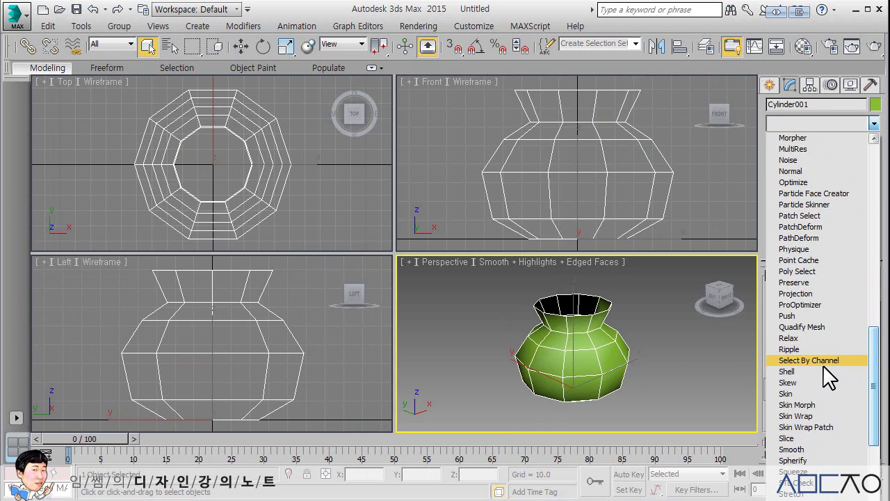
pyautogui.click(820, 372)
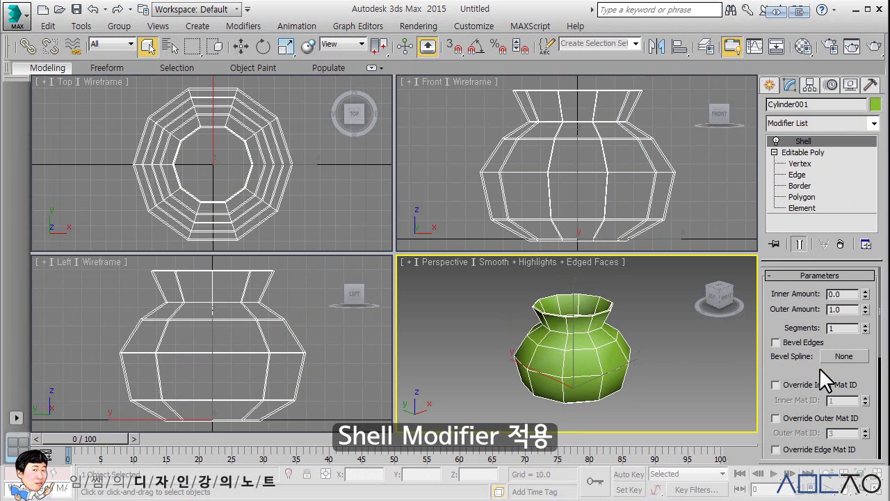
pyautogui.moveTo(865, 307); pyautogui.dragTo(846, 169)
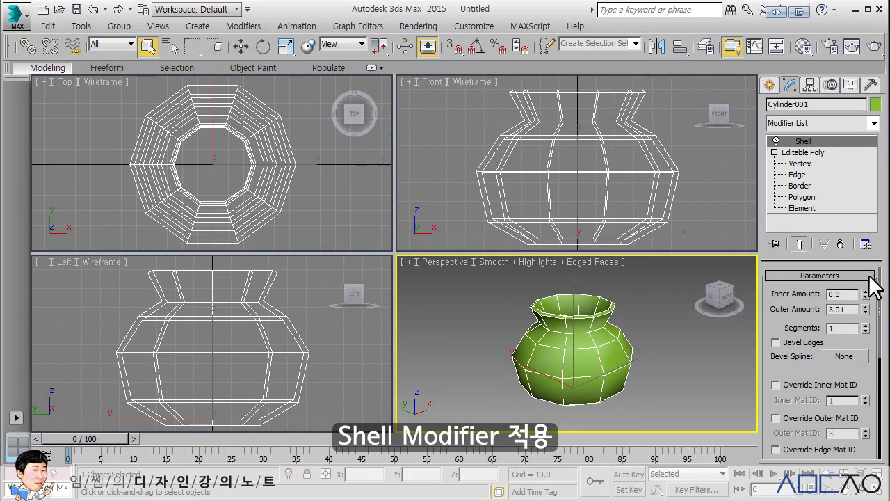
pyautogui.moveTo(865, 308); pyautogui.dragTo(851, 326)
pyautogui.moveTo(865, 293); pyautogui.dragTo(858, 202)
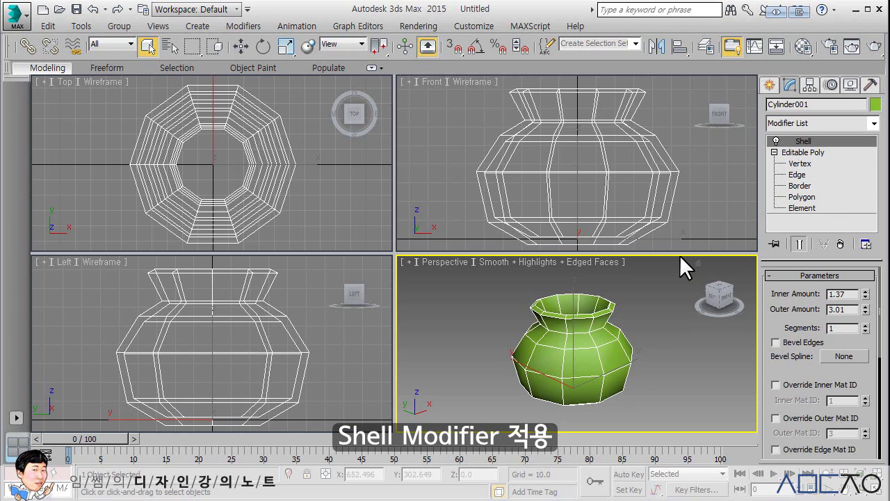
pyautogui.moveTo(719, 296)
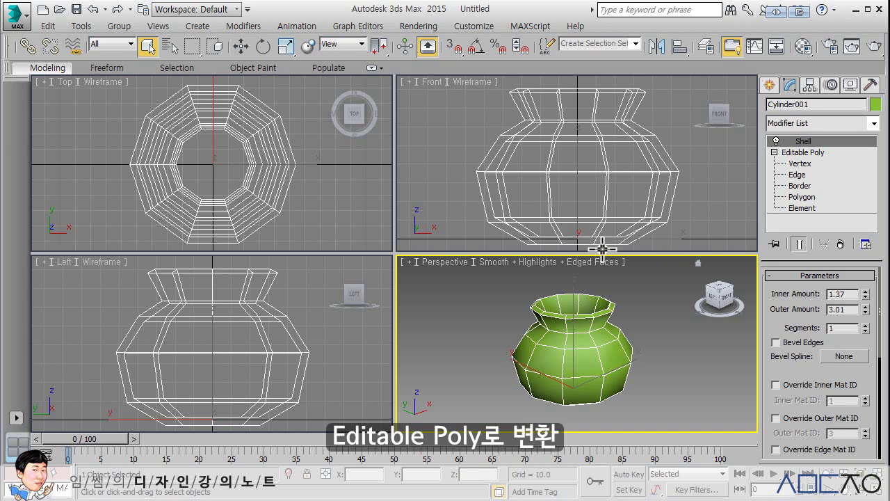
# Convert the pot to Editable Poly and scale its 20 top-rim vertices flat to one level
pyautogui.rightClick(593, 324)
pyautogui.moveTo(661, 463)
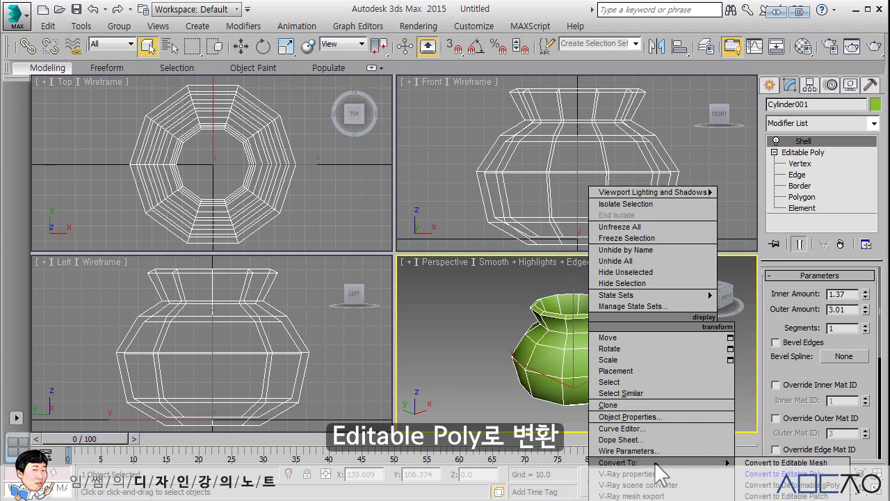
pyautogui.click(758, 474)
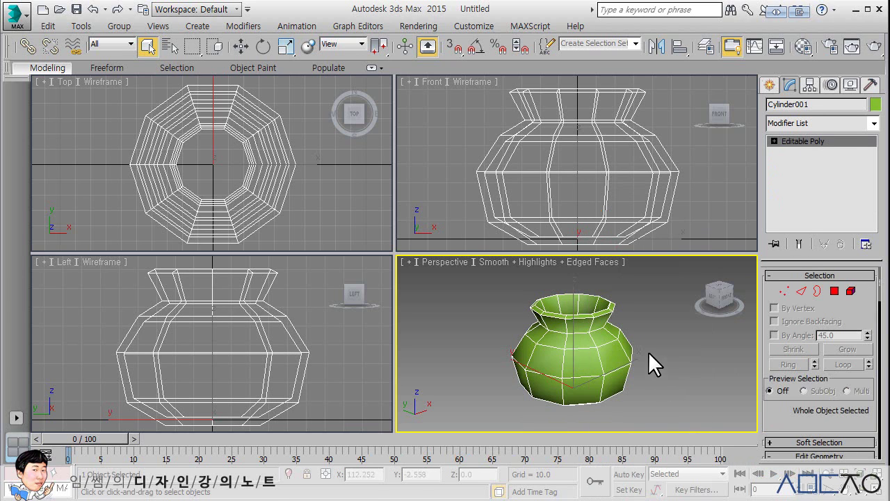
pyautogui.press('1')
pyautogui.moveTo(595, 156); pyautogui.dragTo(590, 194, button='middle')
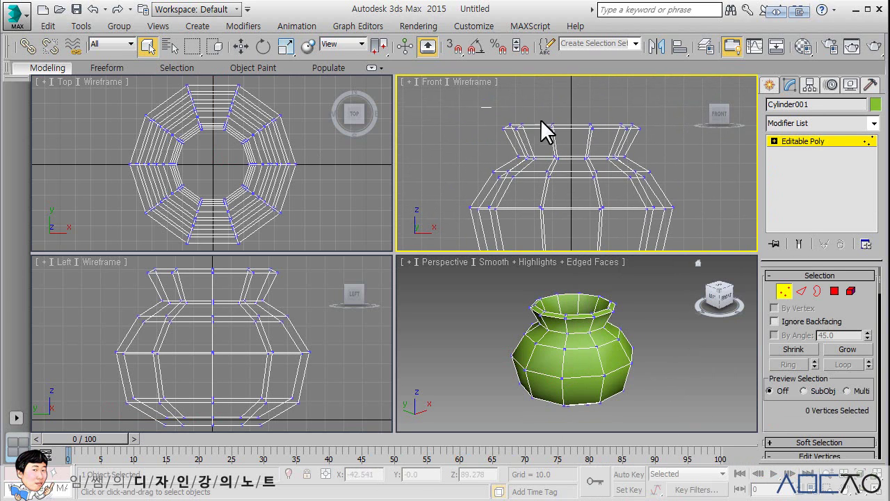
pyautogui.moveTo(497, 112); pyautogui.dragTo(648, 139)
pyautogui.moveTo(571, 122); pyautogui.dragTo(566, 154, button='middle')
pyautogui.press('e')
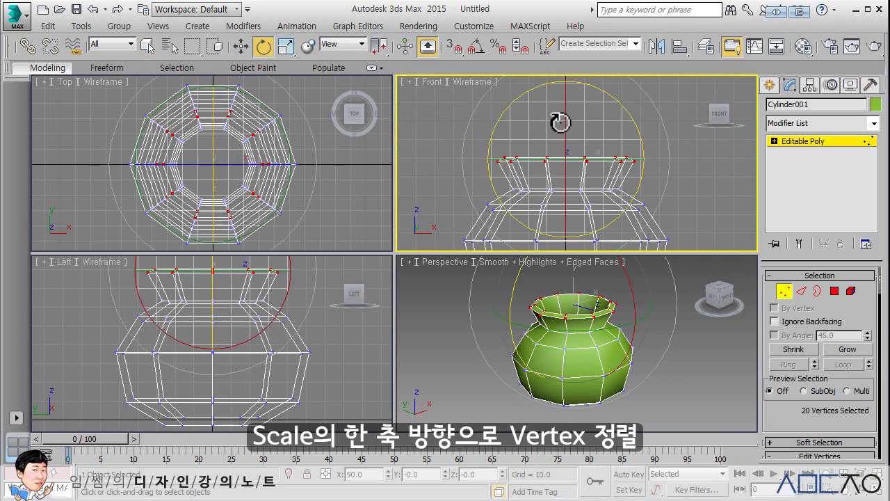
pyautogui.press('w')
pyautogui.press('r')
pyautogui.moveTo(566, 97); pyautogui.dragTo(566, 121, button='middle')
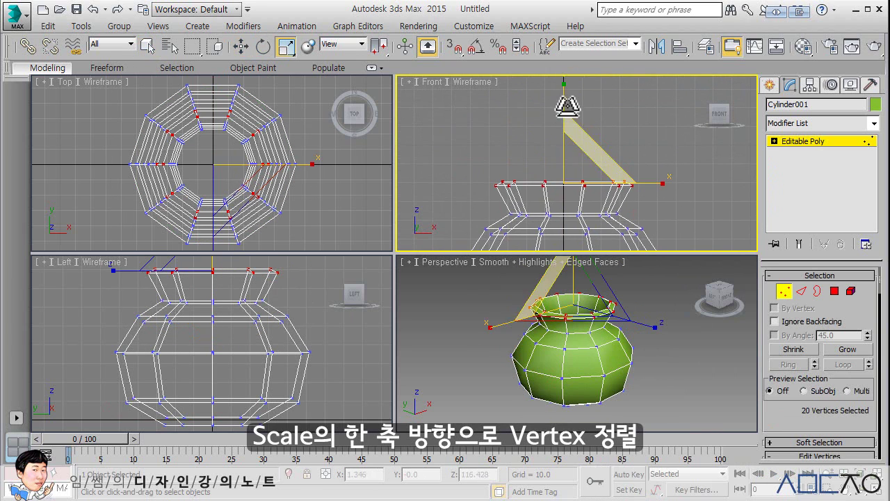
pyautogui.moveTo(565, 95); pyautogui.dragTo(545, 257)
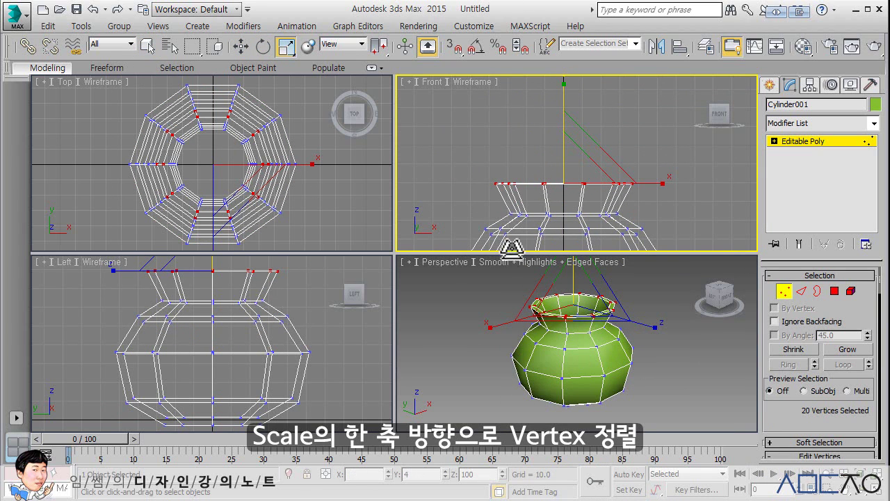
# Exit vertex editing, frame the vase, and maximize the Perspective view to look from below
pyautogui.click(616, 120)
pyautogui.click(779, 142)
pyautogui.click(646, 140)
pyautogui.hotkey('ctrl', 'shift', 'z')
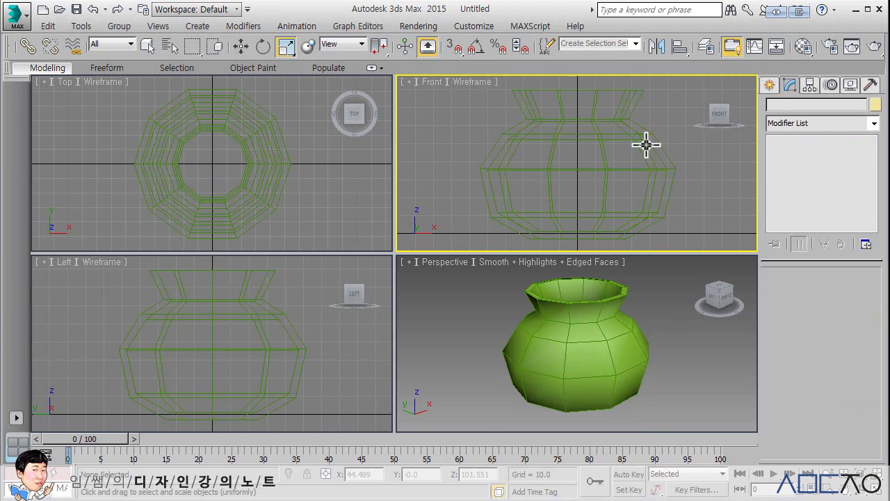
pyautogui.middleClick(638, 325)
pyautogui.click(638, 325)
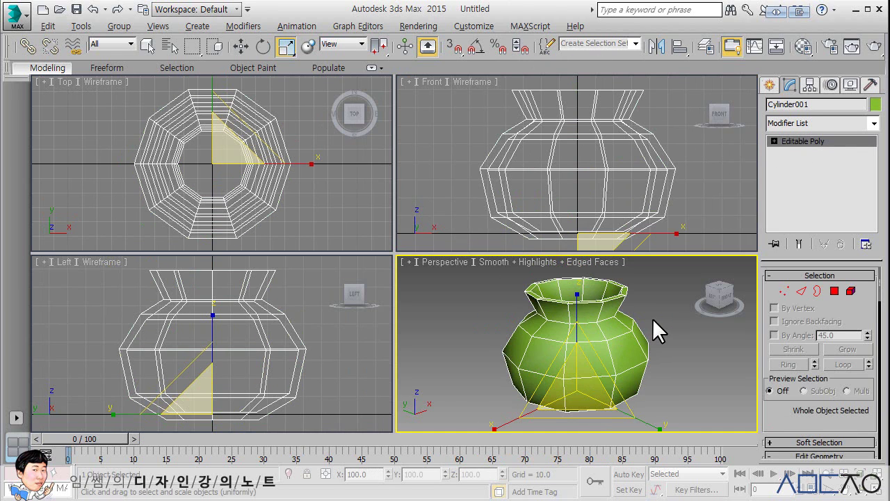
pyautogui.hotkey('alt', 'w')
pyautogui.keyDown('alt'); pyautogui.moveTo(537, 239); pyautogui.dragTo(533, 132, button='middle'); pyautogui.keyUp('alt')
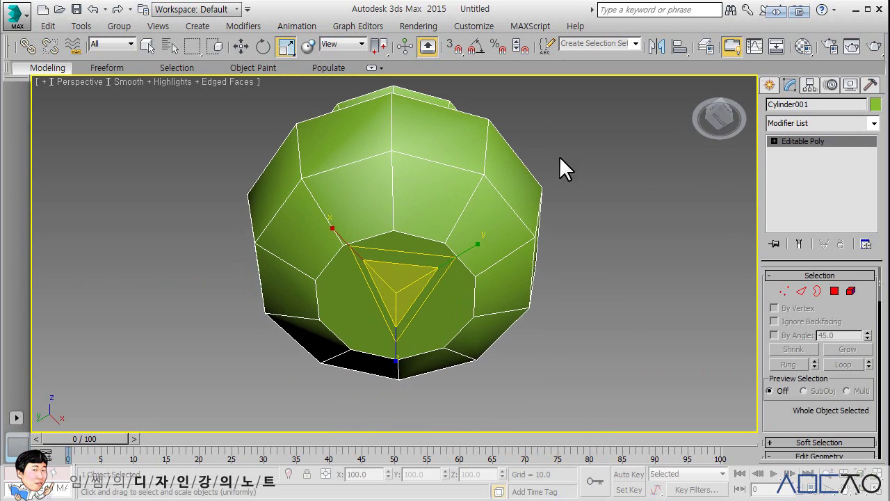
# Inset the bottom cap polygon by about 6.5 and extrude it 4.117
pyautogui.press('4')
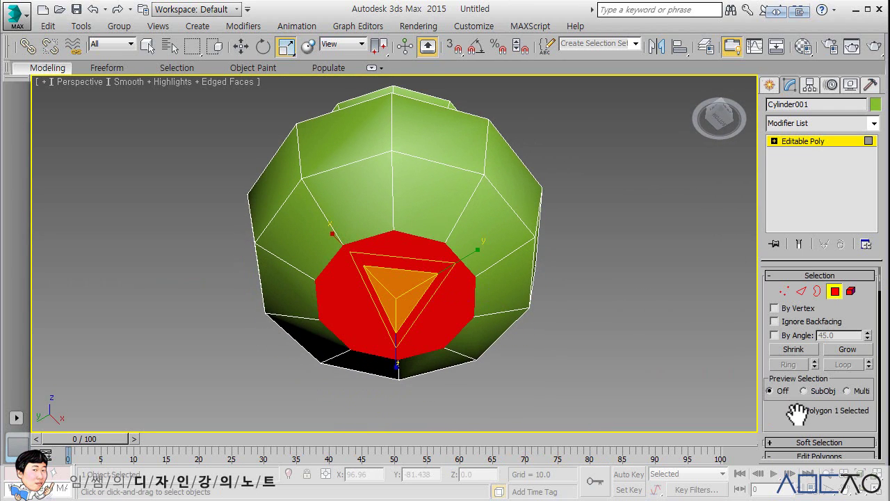
pyautogui.scroll(-3, 800, 411)
pyautogui.click(865, 386)
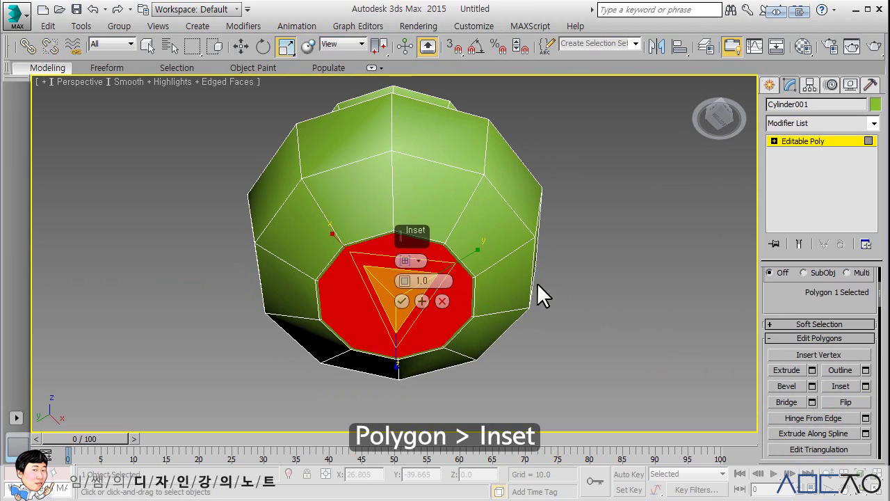
pyautogui.moveTo(404, 280); pyautogui.dragTo(403, 254)
pyautogui.click(402, 300)
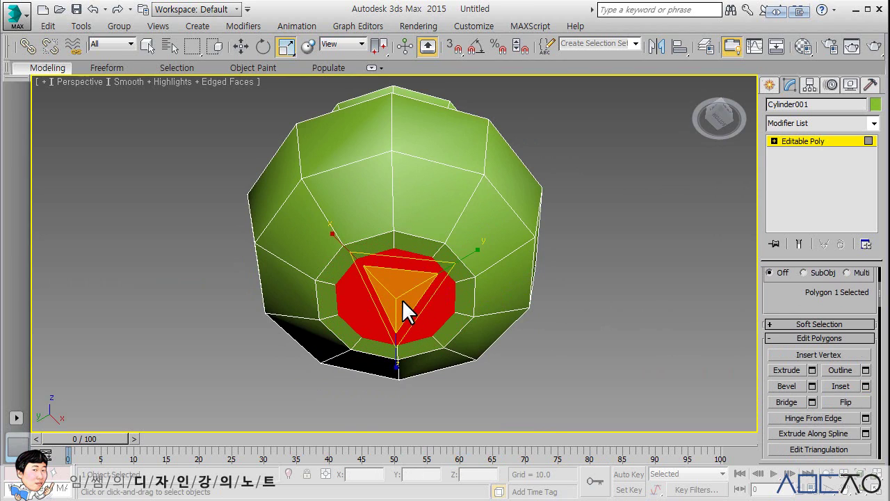
pyautogui.click(812, 369)
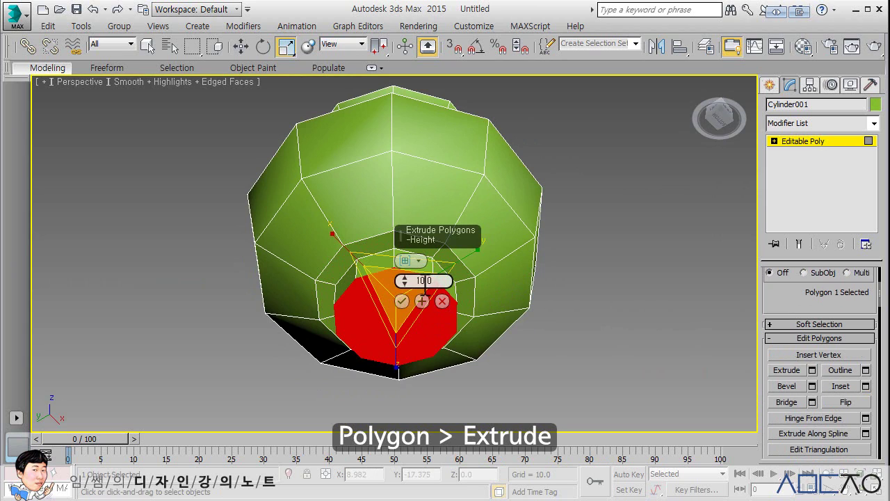
pyautogui.moveTo(404, 280); pyautogui.dragTo(405, 304)
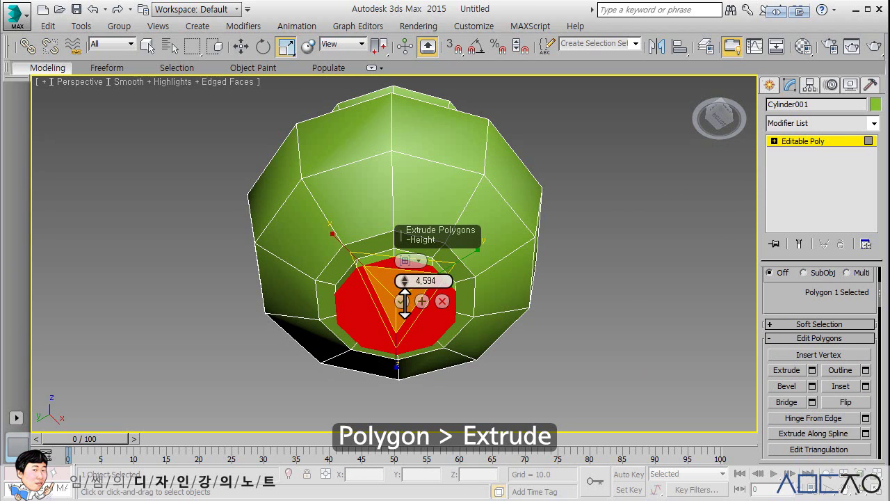
pyautogui.click(402, 301)
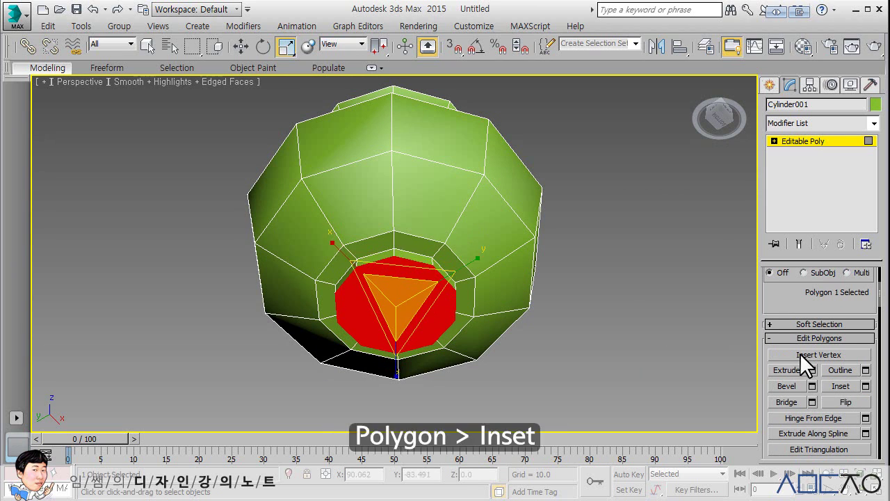
# Inset the base polygon again and extrude it -3.038 to sink the centre
pyautogui.click(866, 386)
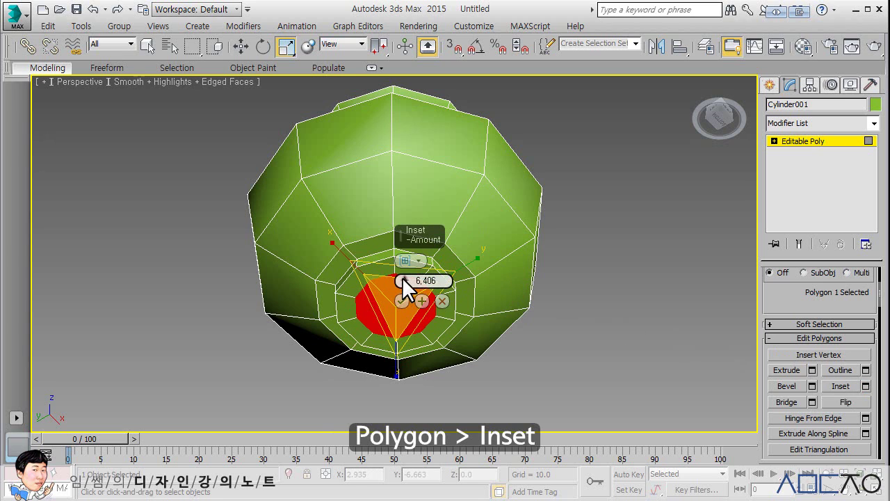
pyautogui.moveTo(403, 279); pyautogui.dragTo(403, 296)
pyautogui.click(402, 301)
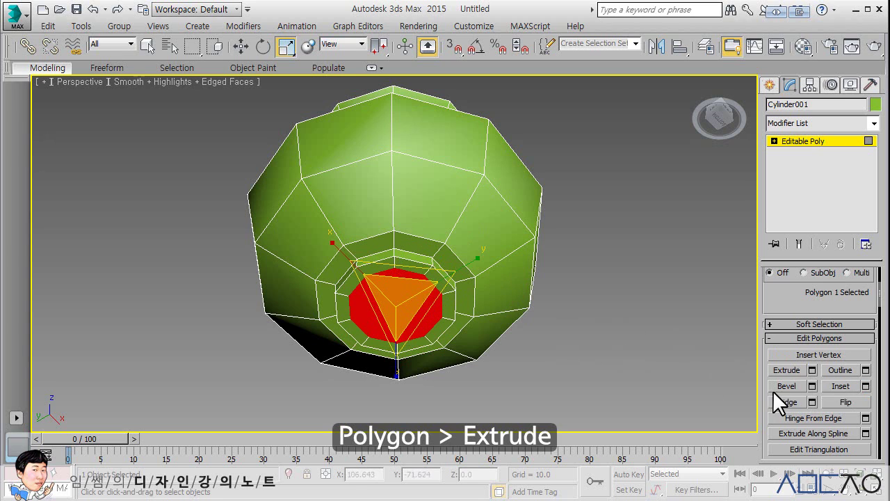
pyautogui.click(809, 370)
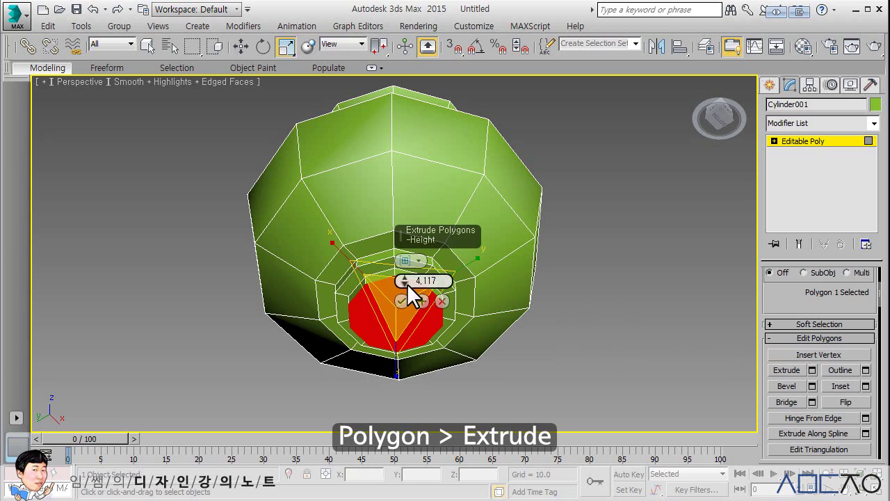
pyautogui.moveTo(408, 285); pyautogui.dragTo(406, 317)
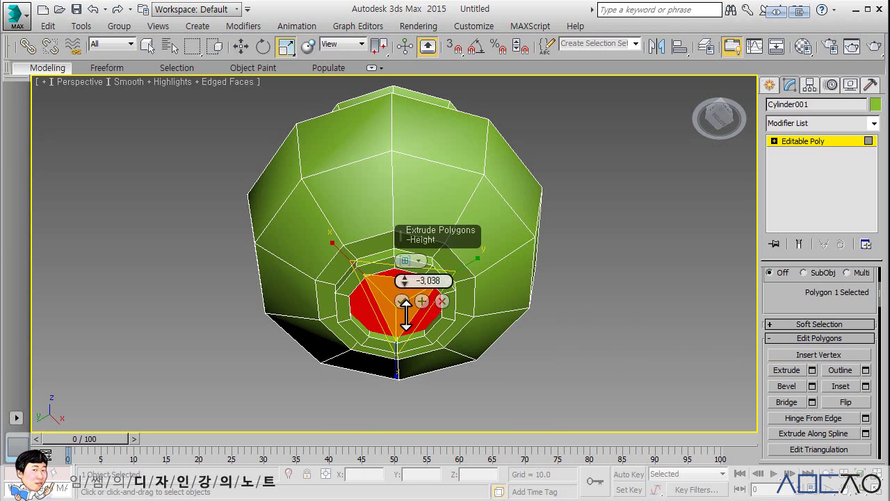
pyautogui.click(402, 301)
pyautogui.click(563, 296)
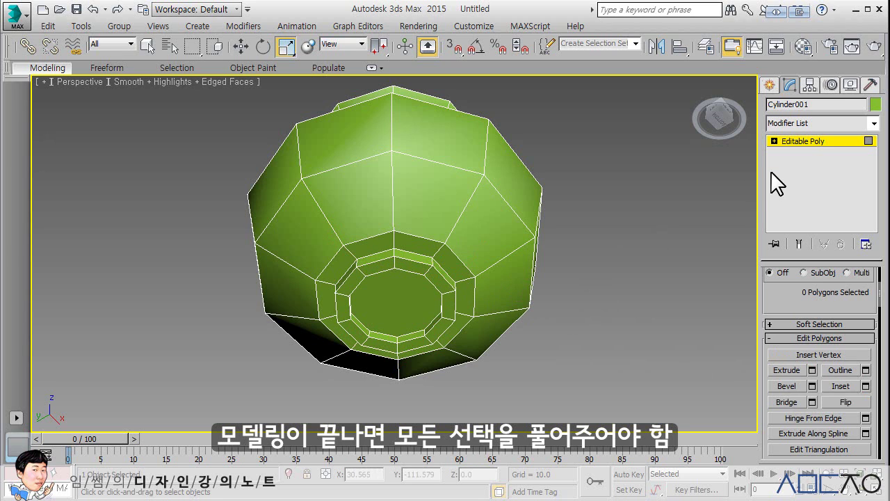
# Leave polygon editing, deselect the vase, and orbit to view it from the side and above
pyautogui.click(792, 141)
pyautogui.click(590, 263)
pyautogui.scroll(-2, 591, 263)
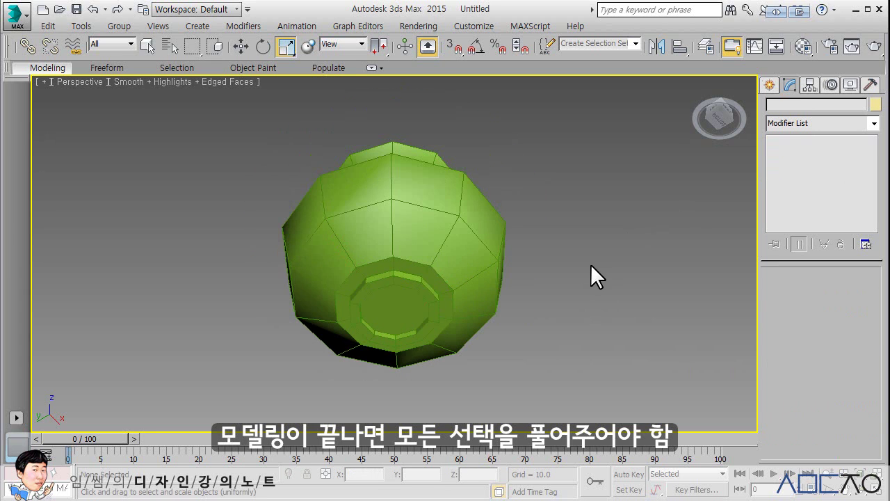
pyautogui.moveTo(590, 263)
pyautogui.keyDown('alt'); pyautogui.mouseDown(button='middle')
pyautogui.moveTo(570, 304)
pyautogui.moveTo(572, 364)
pyautogui.mouseUp(button='middle'); pyautogui.keyUp('alt')
pyautogui.scroll(3, 568, 344)
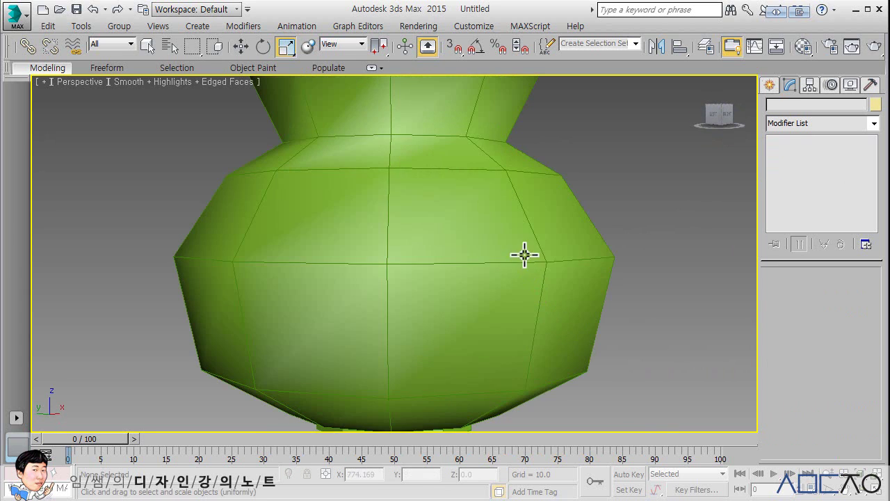
pyautogui.scroll(-2, 524, 255)
pyautogui.scroll(-2, 526, 258)
pyautogui.moveTo(527, 258)
pyautogui.keyDown('alt'); pyautogui.mouseDown(button='middle')
pyautogui.moveTo(539, 274)
pyautogui.moveTo(563, 271)
pyautogui.mouseUp(button='middle'); pyautogui.keyUp('alt')
pyautogui.scroll(2, 563, 272)
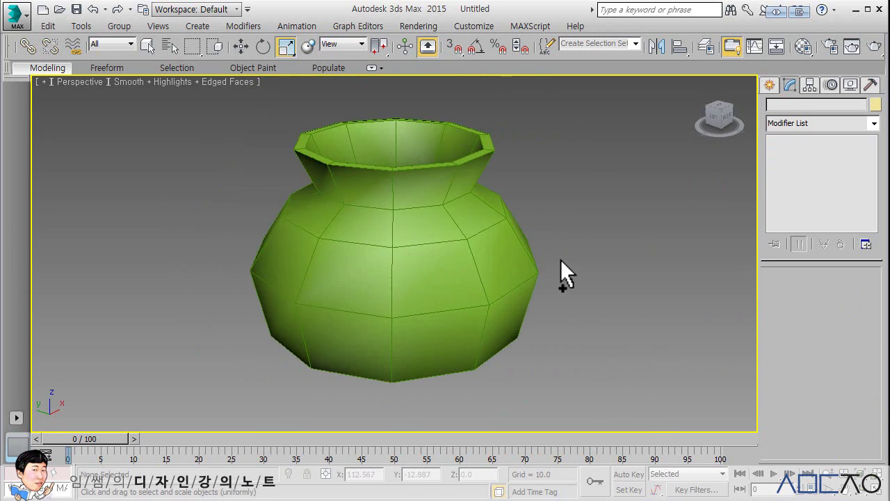
# Add TurboSmooth to the vase with Iterations 3 and Isoline Display on, then inspect it
pyautogui.click(471, 259)
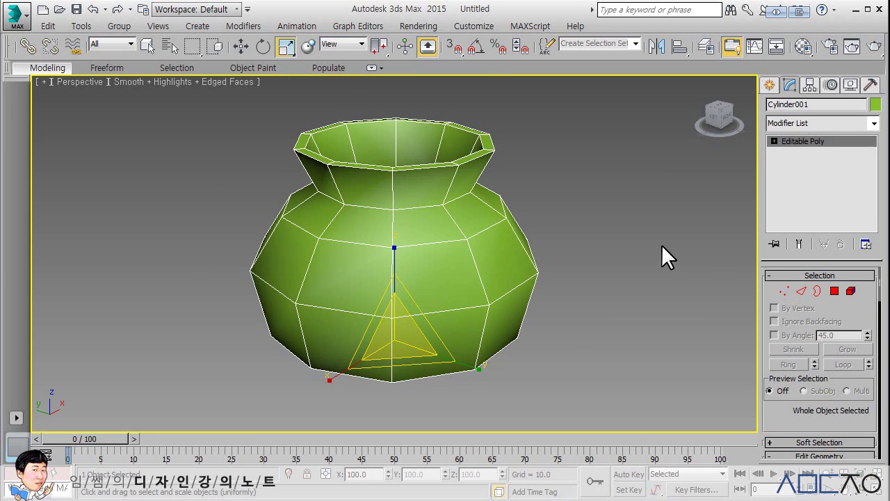
pyautogui.click(874, 125)
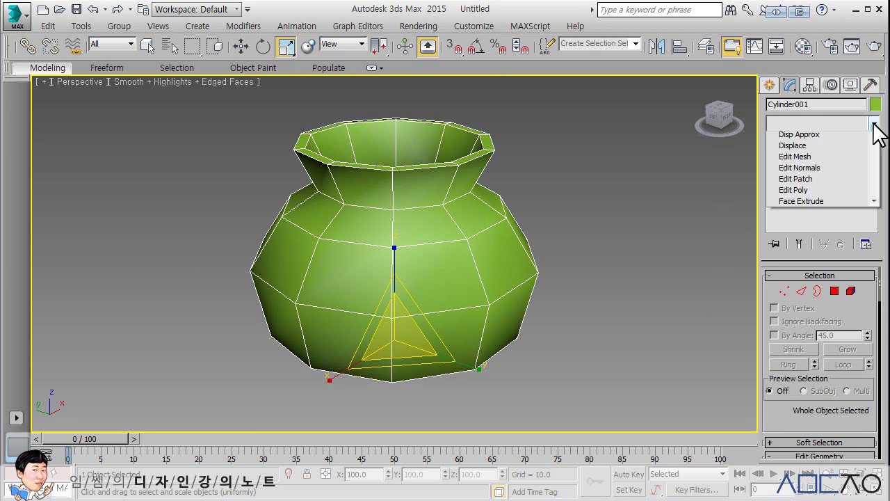
pyautogui.moveTo(874, 194); pyautogui.dragTo(878, 417)
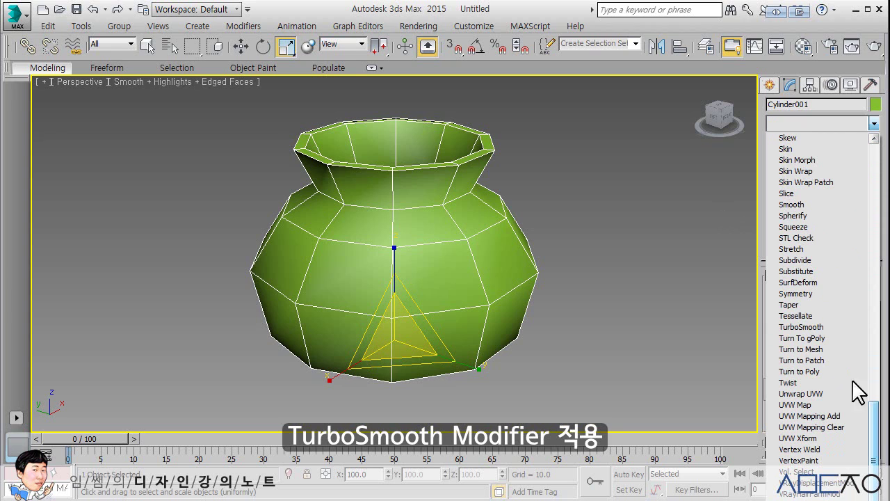
pyautogui.click(826, 325)
pyautogui.click(864, 295)
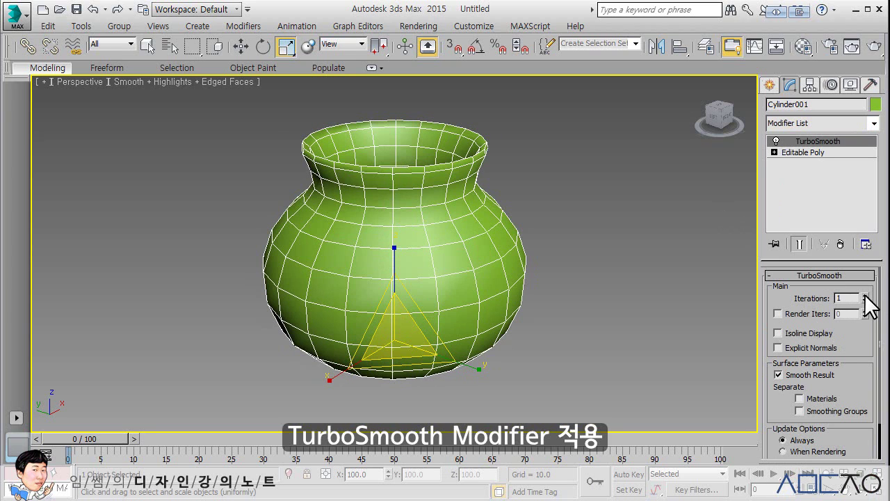
pyautogui.click(864, 295)
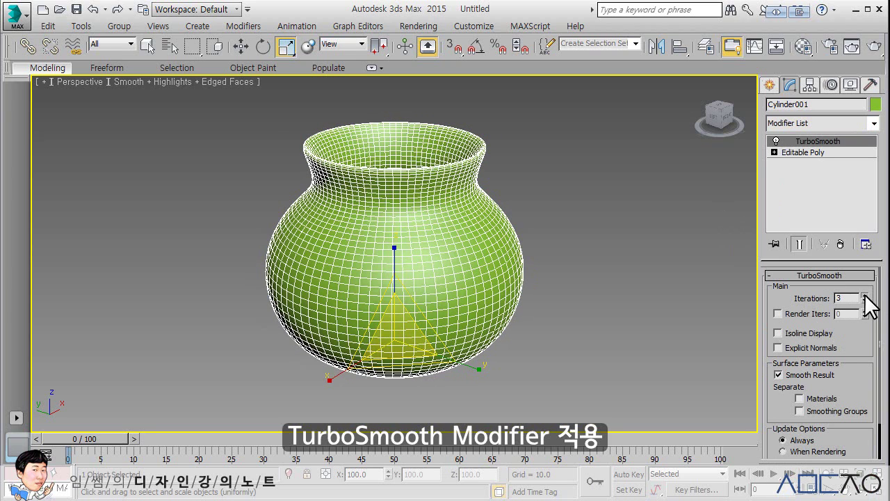
pyautogui.click(793, 333)
pyautogui.click(595, 216)
pyautogui.moveTo(580, 248)
pyautogui.keyDown('alt'); pyautogui.mouseDown(button='middle')
pyautogui.moveTo(567, 298)
pyautogui.moveTo(563, 153)
pyautogui.moveTo(546, 190)
pyautogui.moveTo(539, 317)
pyautogui.moveTo(534, 254)
pyautogui.mouseUp(button='middle'); pyautogui.keyUp('alt')
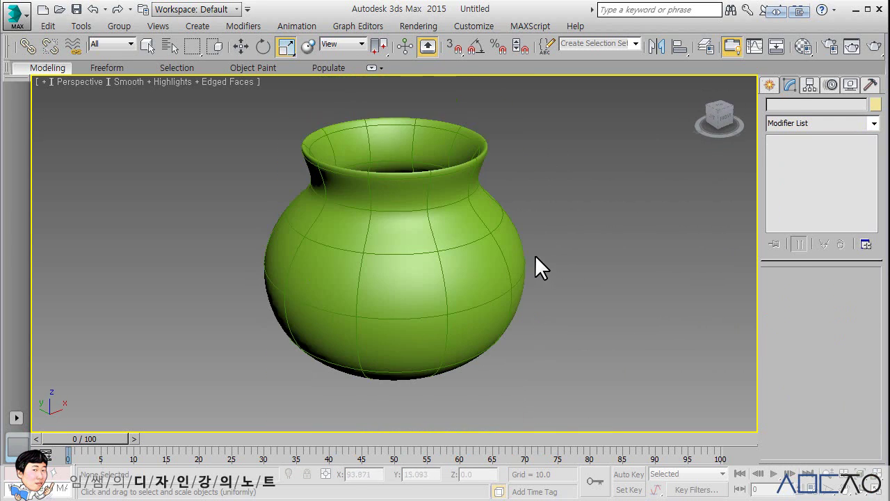
pyautogui.moveTo(566, 230)
pyautogui.keyDown('alt'); pyautogui.mouseDown(button='middle')
pyautogui.moveTo(567, 245)
pyautogui.moveTo(566, 136)
pyautogui.moveTo(548, 209)
pyautogui.moveTo(548, 195)
pyautogui.moveTo(554, 203)
pyautogui.mouseUp(button='middle'); pyautogui.keyUp('alt')
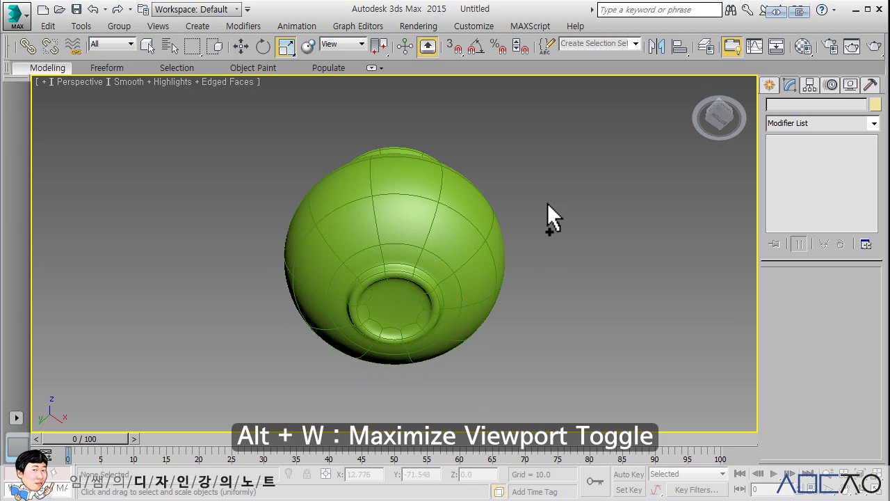
# Restore the four-view layout, orbit to see the vase opening from above, and reselect it
pyautogui.hotkey('alt', 'w')
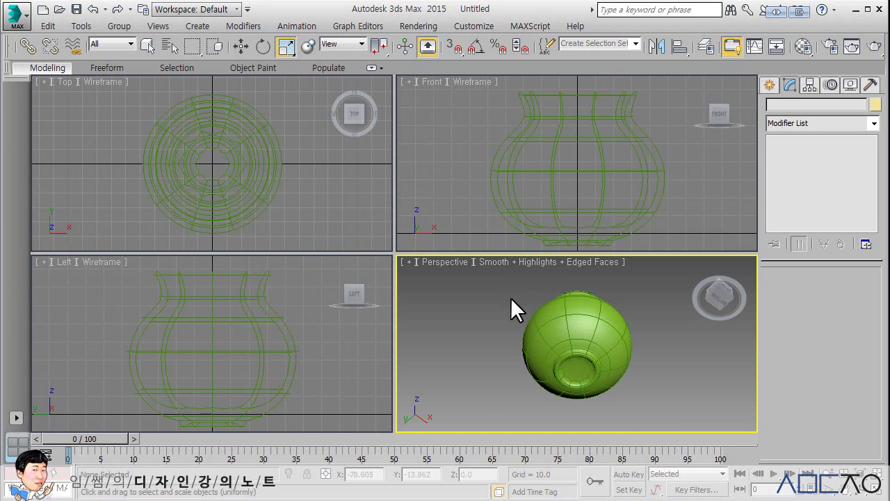
pyautogui.moveTo(510, 297)
pyautogui.keyDown('alt'); pyautogui.mouseDown(button='middle')
pyautogui.moveTo(527, 341)
pyautogui.moveTo(562, 342)
pyautogui.mouseUp(button='middle'); pyautogui.keyUp('alt')
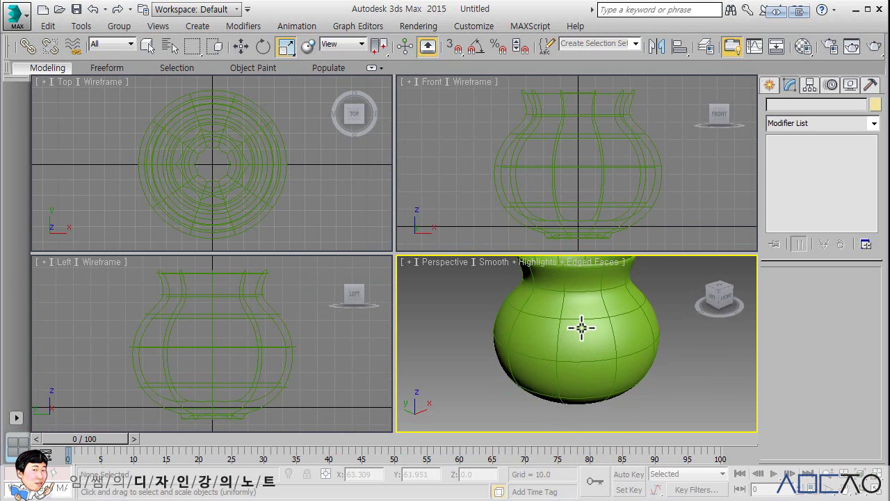
pyautogui.keyDown('alt'); pyautogui.moveTo(562, 342); pyautogui.dragTo(645, 328, button='middle'); pyautogui.keyUp('alt')
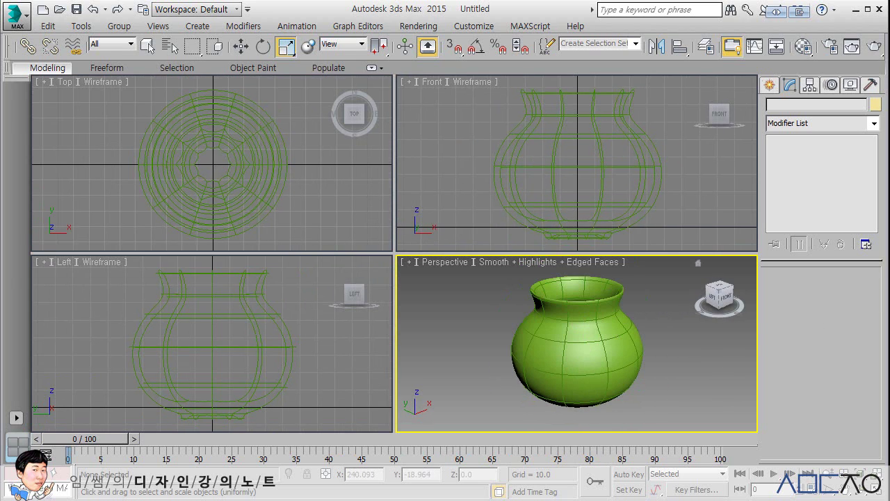
pyautogui.click(604, 344)
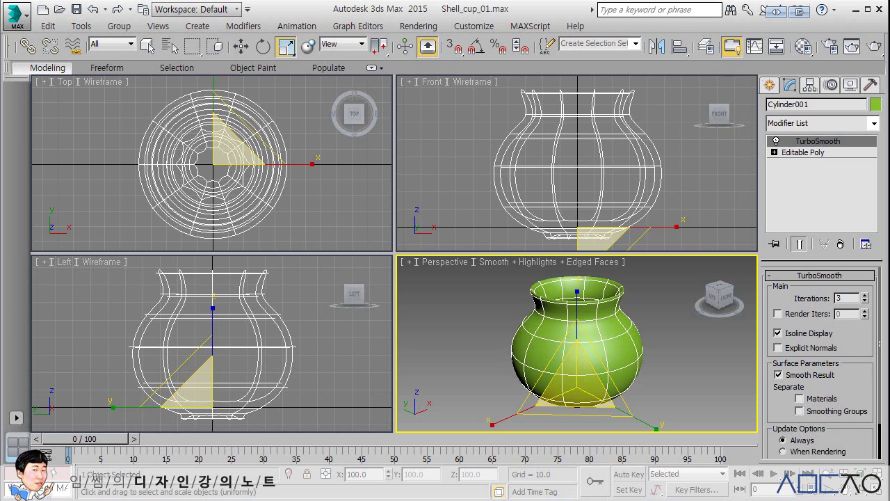
# On the base Editable Poly, inset a side polygon by 4.339 and delete it to open a hole
pyautogui.doubleClick(790, 152)
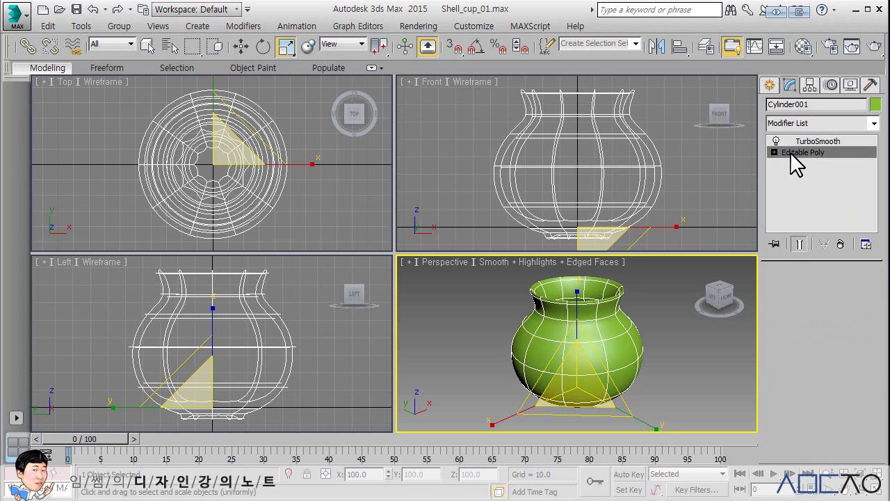
pyautogui.click(834, 291)
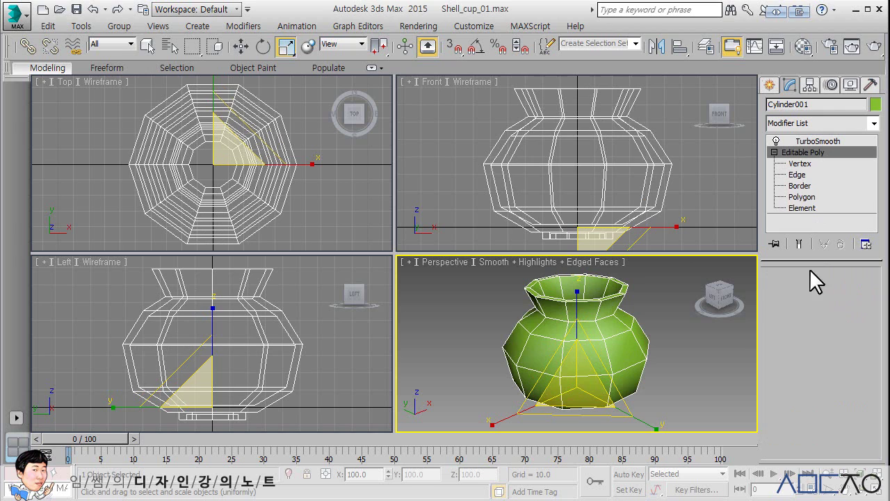
pyautogui.click(580, 148)
pyautogui.click(580, 148)
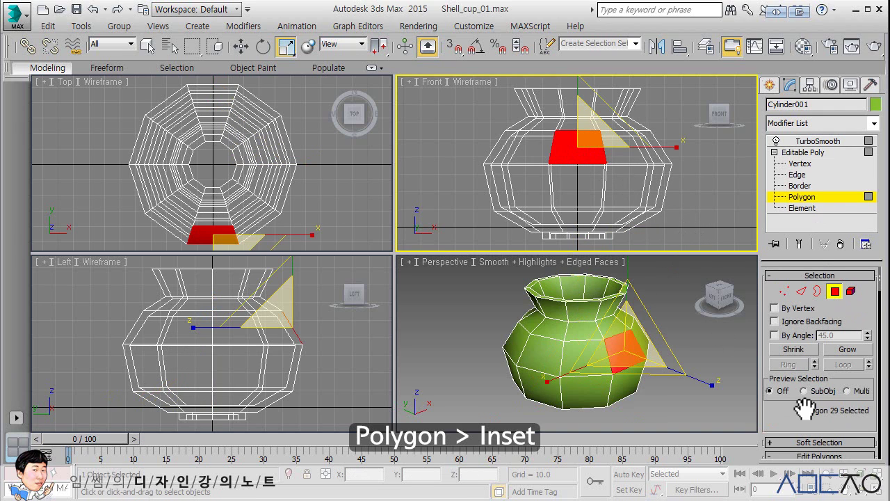
pyautogui.scroll(-4, 803, 410)
pyautogui.click(864, 373)
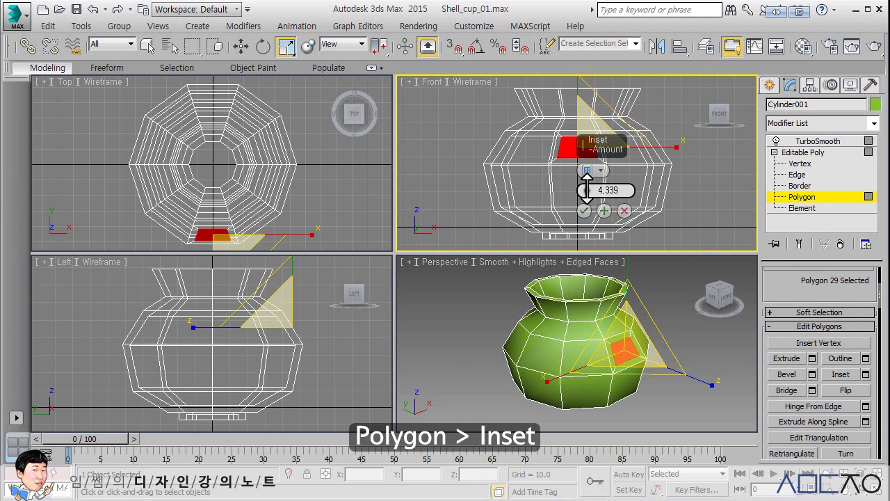
pyautogui.click(583, 210)
pyautogui.press('Delete')
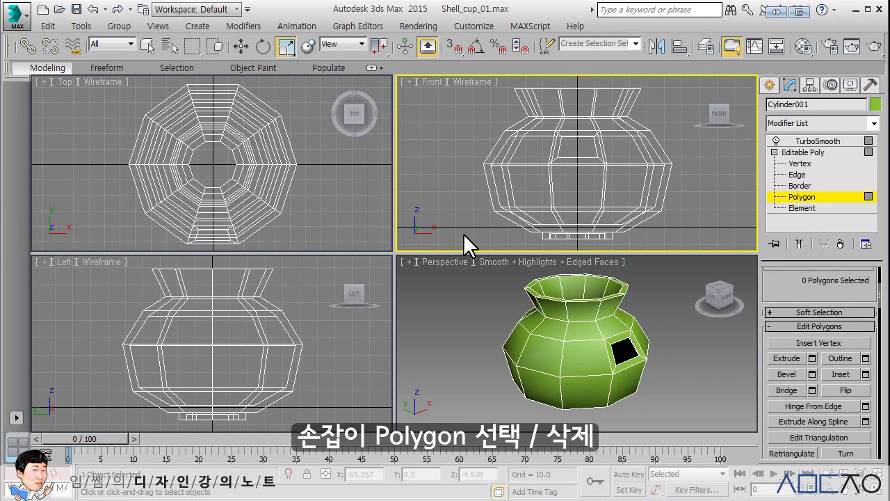
# Select the hole's border and extrude it outward and up to start the handle
pyautogui.click(799, 186)
pyautogui.click(591, 153)
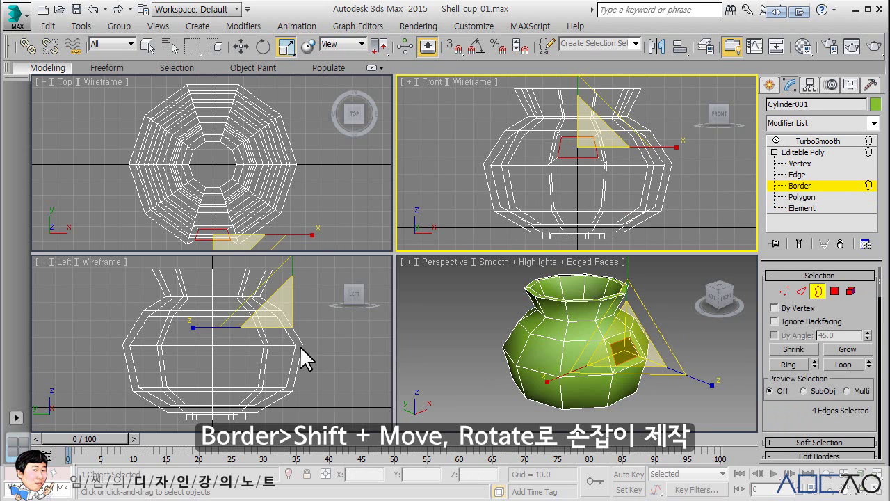
pyautogui.scroll(3, 304, 358)
pyautogui.press('w')
pyautogui.scroll(-2, 212, 344)
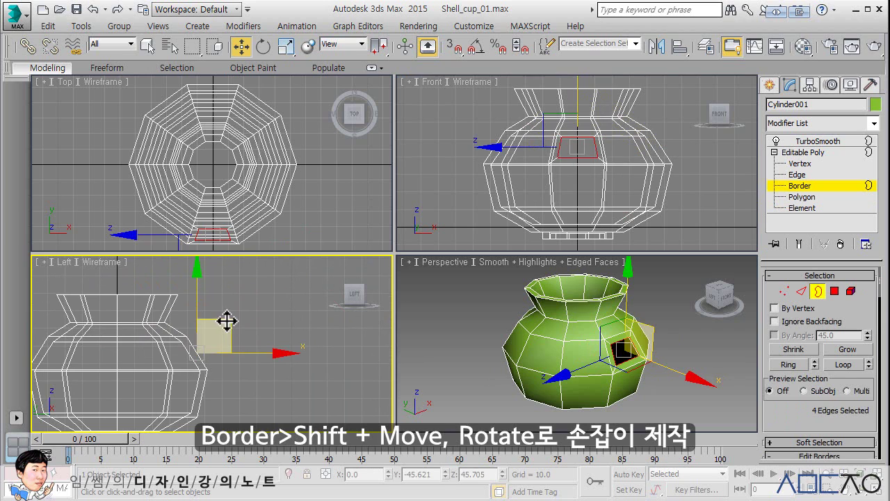
pyautogui.keyDown('shift'); pyautogui.moveTo(227, 320); pyautogui.dragTo(246, 311); pyautogui.keyUp('shift')
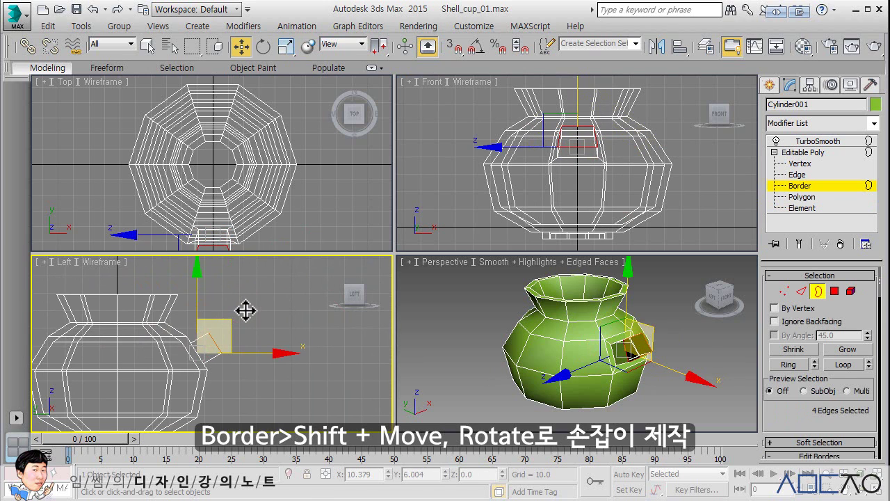
pyautogui.moveTo(246, 310)
pyautogui.keyDown('shift'); pyautogui.mouseDown()
pyautogui.moveTo(282, 292)
pyautogui.moveTo(318, 324)
pyautogui.mouseUp(); pyautogui.keyUp('shift')
pyautogui.press('e')
pyautogui.press('w')
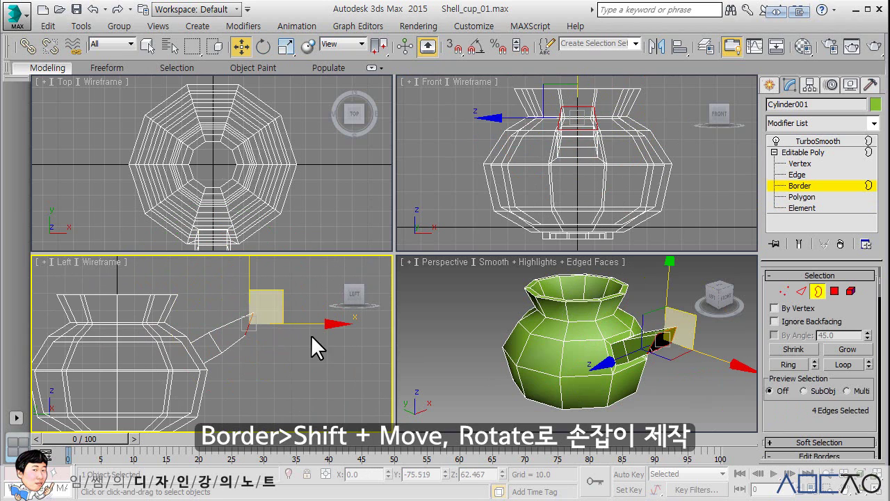
pyautogui.moveTo(283, 294)
pyautogui.mouseDown()
pyautogui.moveTo(273, 310)
pyautogui.moveTo(327, 364)
pyautogui.mouseUp()
# Extrude and rotate further border segments so the handle curves down and back toward the pot
pyautogui.press('e')
pyautogui.press('w')
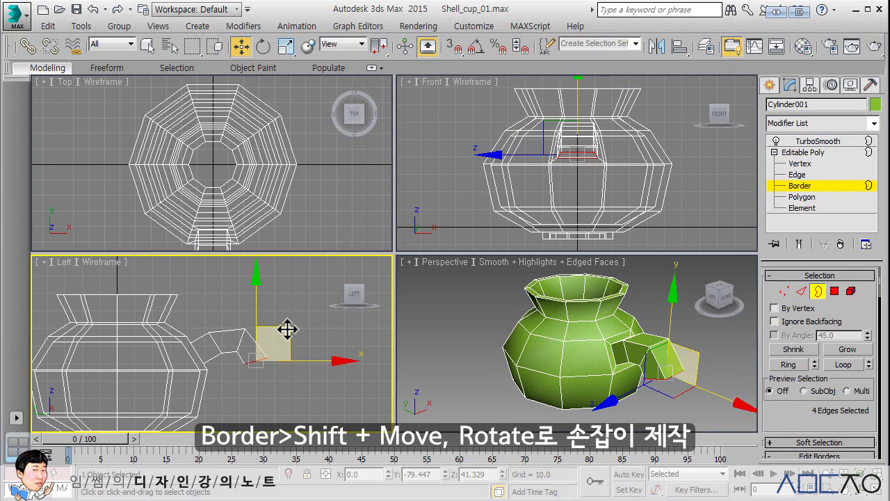
pyautogui.moveTo(287, 330); pyautogui.dragTo(282, 355)
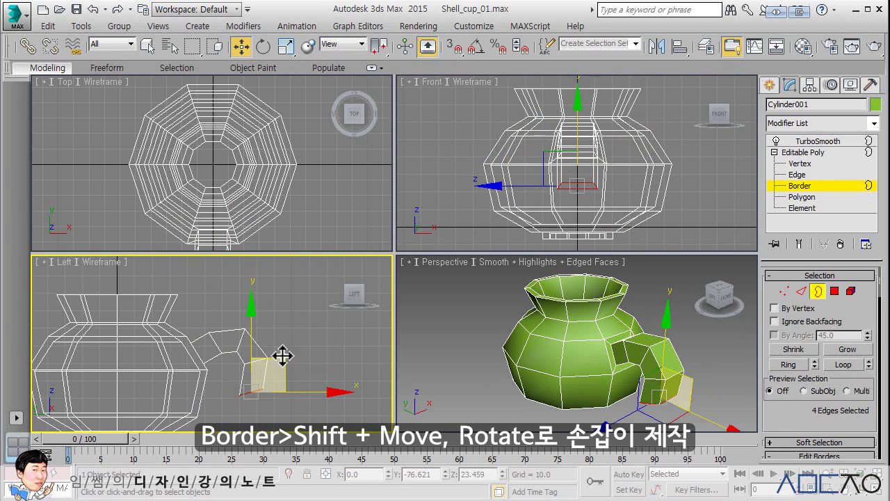
pyautogui.moveTo(282, 355); pyautogui.dragTo(289, 306, button='middle')
pyautogui.press('e')
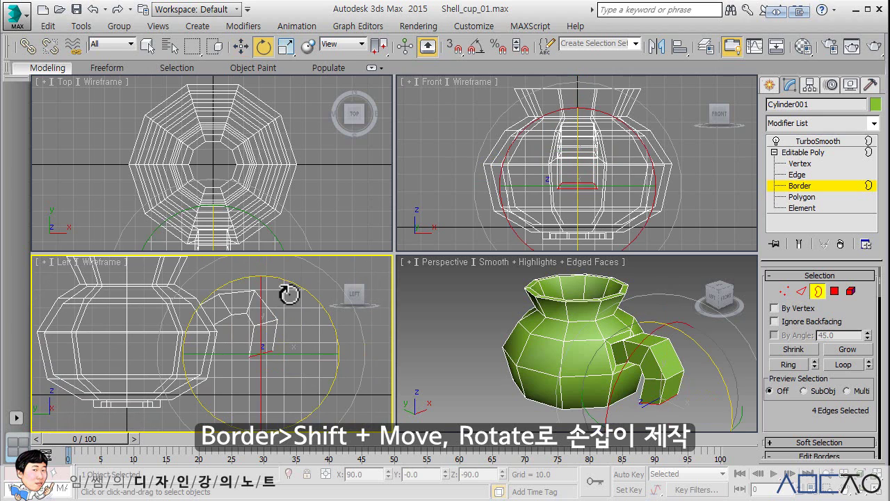
pyautogui.moveTo(289, 294)
pyautogui.mouseDown()
pyautogui.moveTo(308, 318)
pyautogui.moveTo(319, 368)
pyautogui.mouseUp()
pyautogui.press('w')
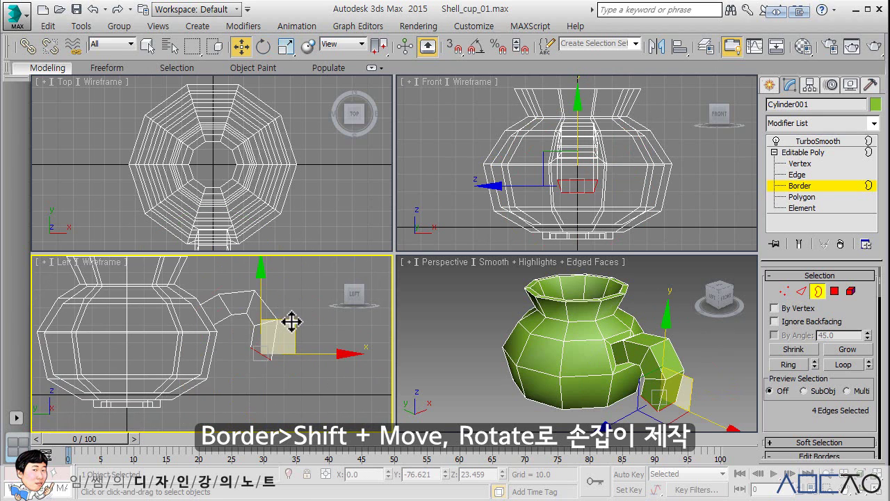
pyautogui.moveTo(291, 321)
pyautogui.keyDown('shift'); pyautogui.mouseDown()
pyautogui.moveTo(271, 340)
pyautogui.moveTo(292, 332)
pyautogui.moveTo(321, 426)
pyautogui.mouseUp(); pyautogui.keyUp('shift')
pyautogui.press('e')
pyautogui.press('w')
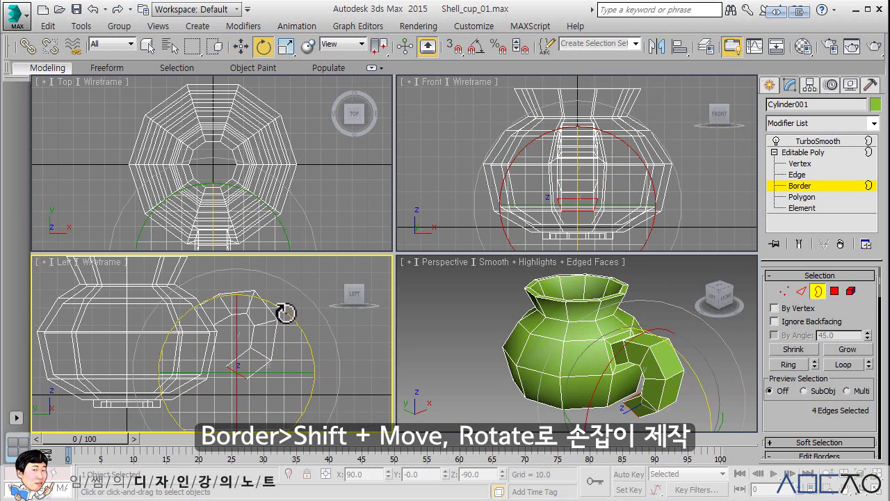
pyautogui.moveTo(272, 333); pyautogui.dragTo(312, 377)
pyautogui.press('w')
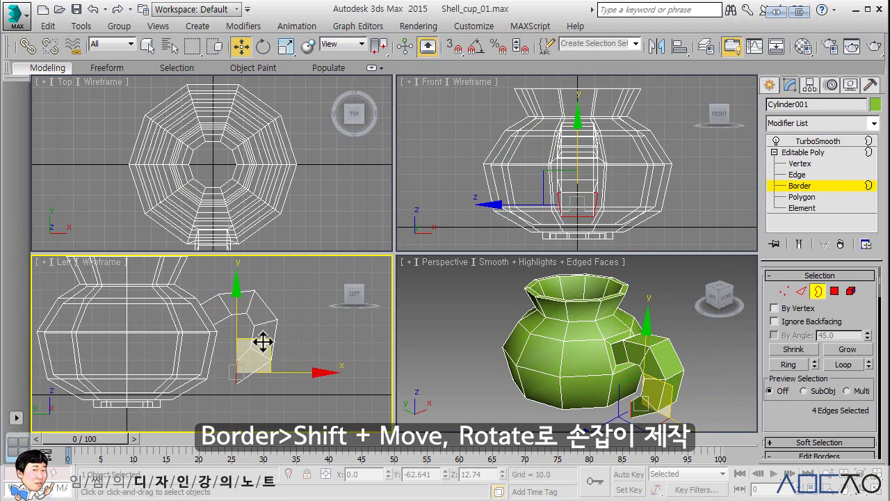
# Deselect the border and maximize the Perspective view to inspect the handle
pyautogui.click(493, 325)
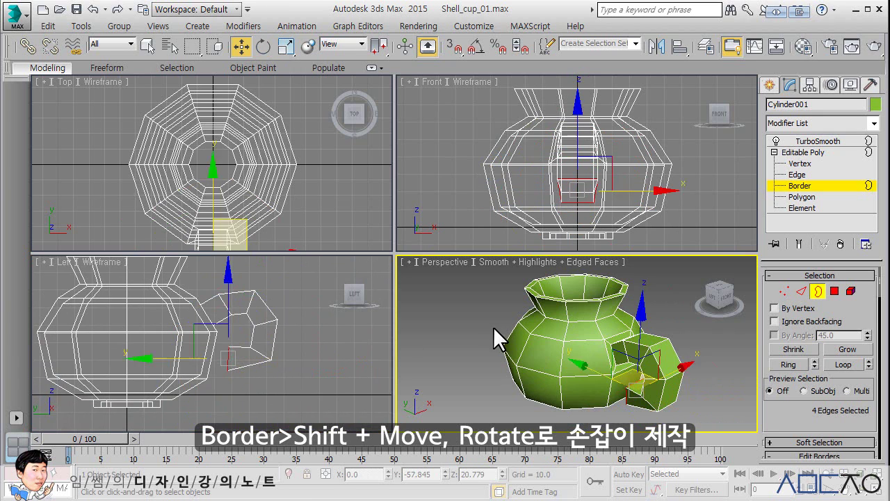
pyautogui.moveTo(493, 326); pyautogui.dragTo(475, 332, button='middle')
pyautogui.hotkey('alt', 'w')
pyautogui.moveTo(427, 312)
pyautogui.keyDown('alt'); pyautogui.mouseDown(button='middle')
pyautogui.moveTo(424, 275)
pyautogui.moveTo(453, 273)
pyautogui.mouseUp(button='middle'); pyautogui.keyUp('alt')
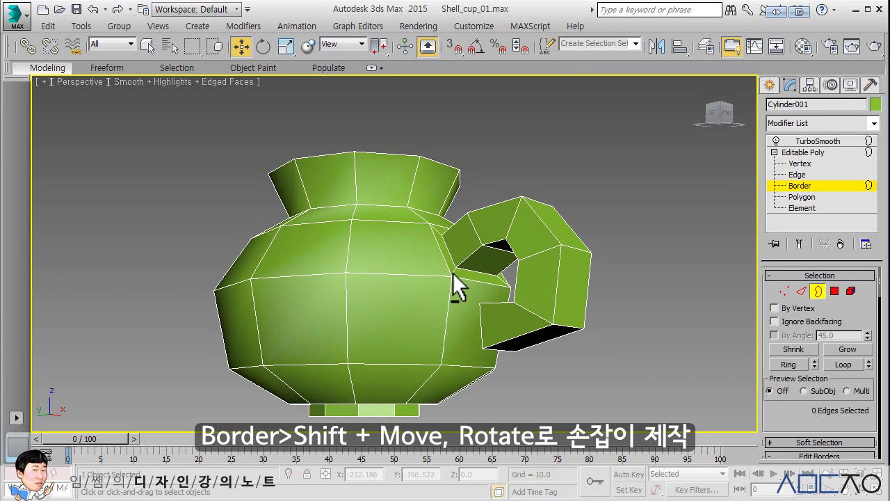
# Inset the body polygon beneath the handle end by about 6.7 and delete it
pyautogui.click(835, 291)
pyautogui.click(479, 301)
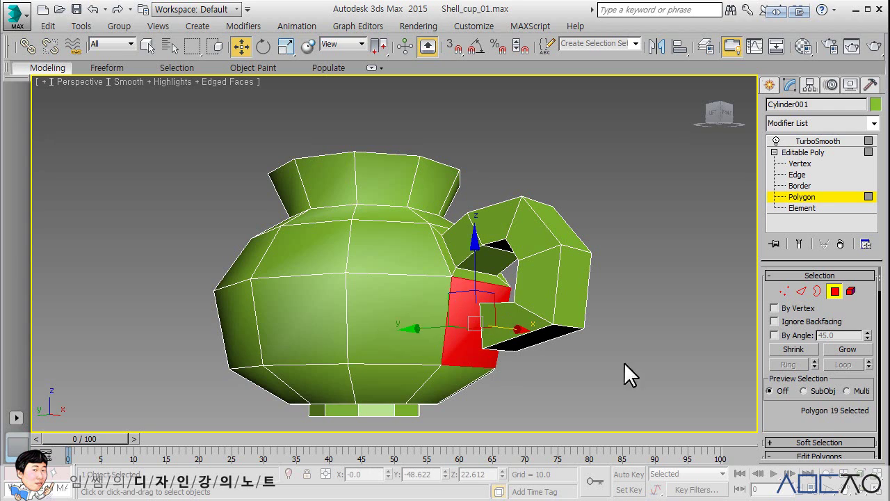
pyautogui.scroll(-5, 835, 375)
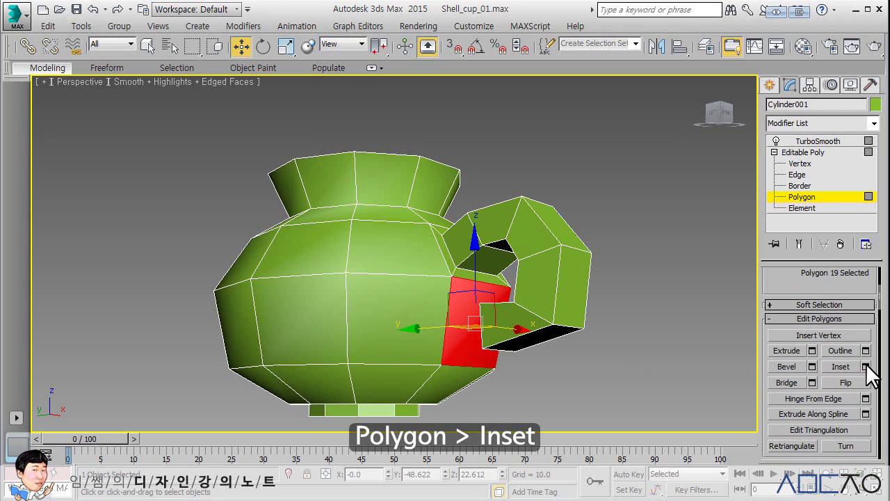
pyautogui.click(866, 366)
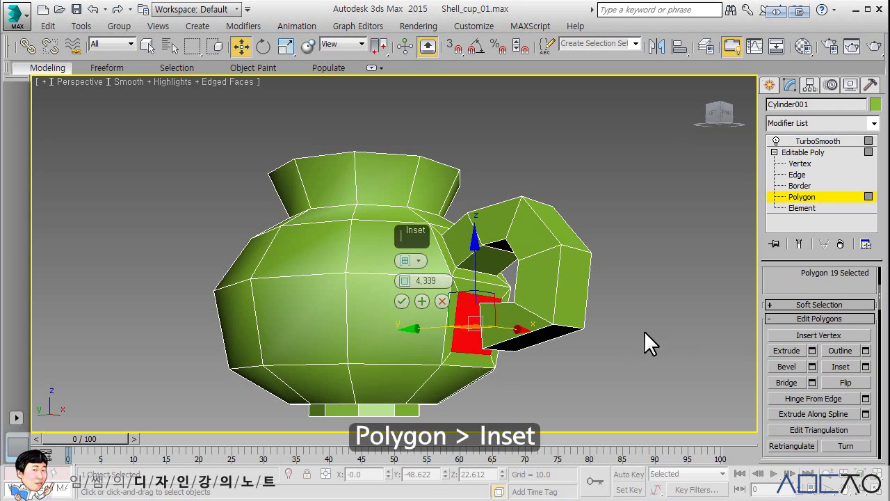
pyautogui.moveTo(405, 274); pyautogui.dragTo(405, 271)
pyautogui.click(402, 300)
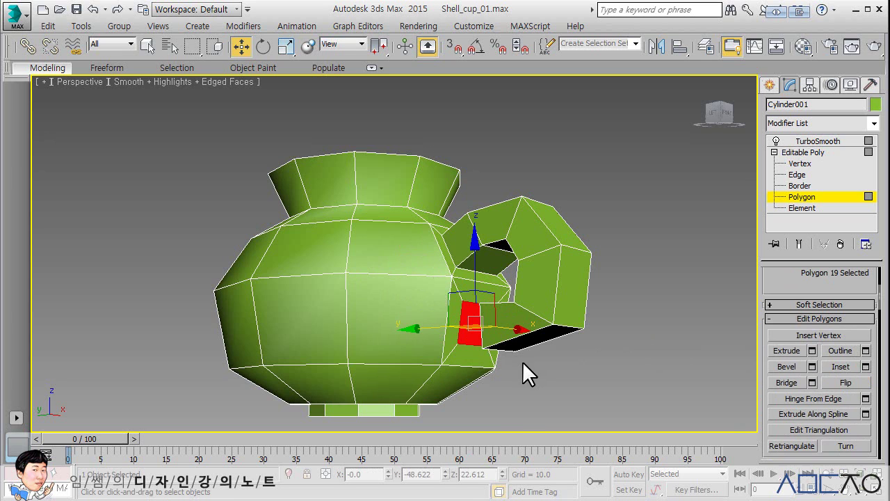
pyautogui.press('Delete')
pyautogui.moveTo(513, 317)
pyautogui.keyDown('alt'); pyautogui.mouseDown(button='middle')
pyautogui.moveTo(521, 345)
pyautogui.moveTo(533, 313)
pyautogui.mouseUp(button='middle'); pyautogui.keyUp('alt')
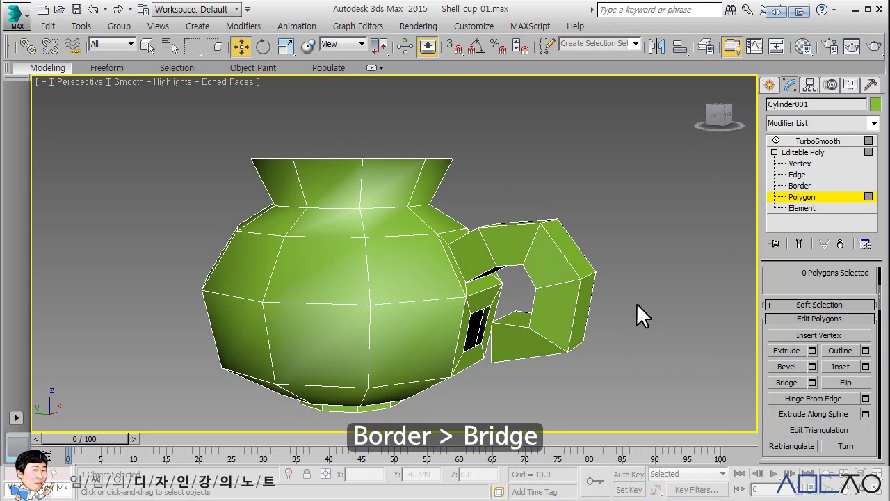
# At Border level, bridge the handle's lower end to the new opening in the cup body
pyautogui.click(798, 186)
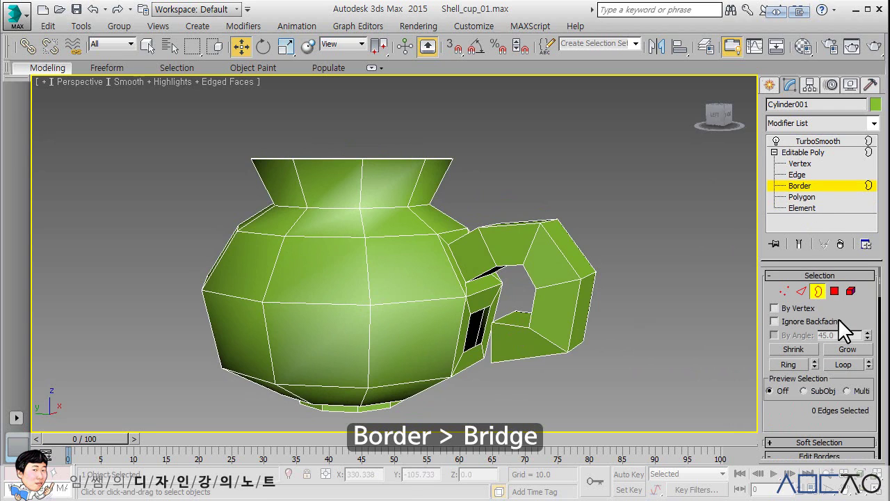
pyautogui.scroll(-5, 861, 308)
pyautogui.scroll(-1, 829, 350)
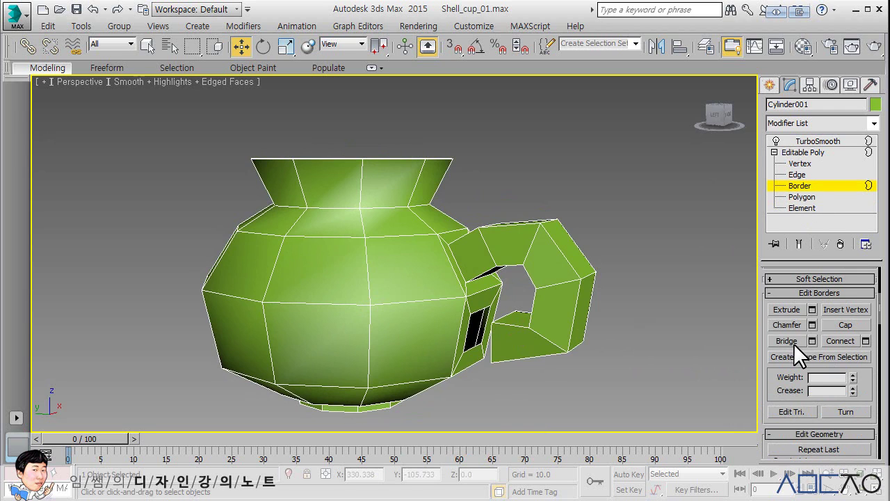
pyautogui.click(787, 341)
pyautogui.click(473, 328)
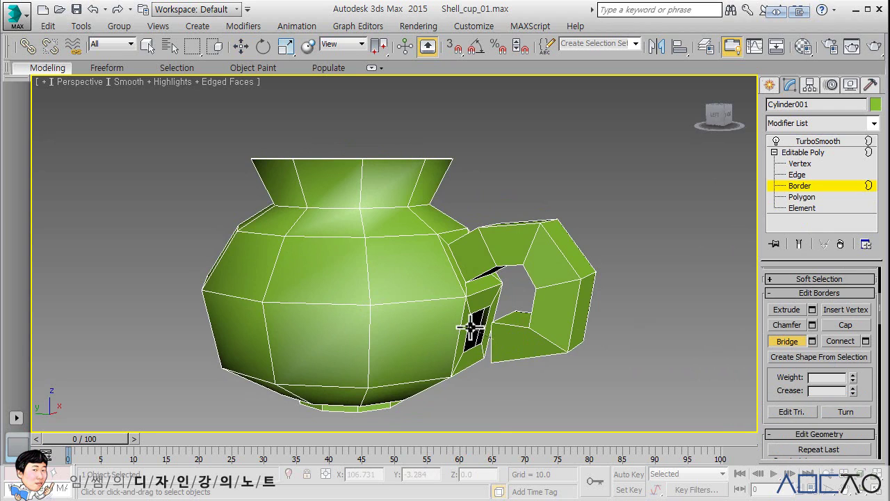
pyautogui.click(512, 329)
pyautogui.click(785, 341)
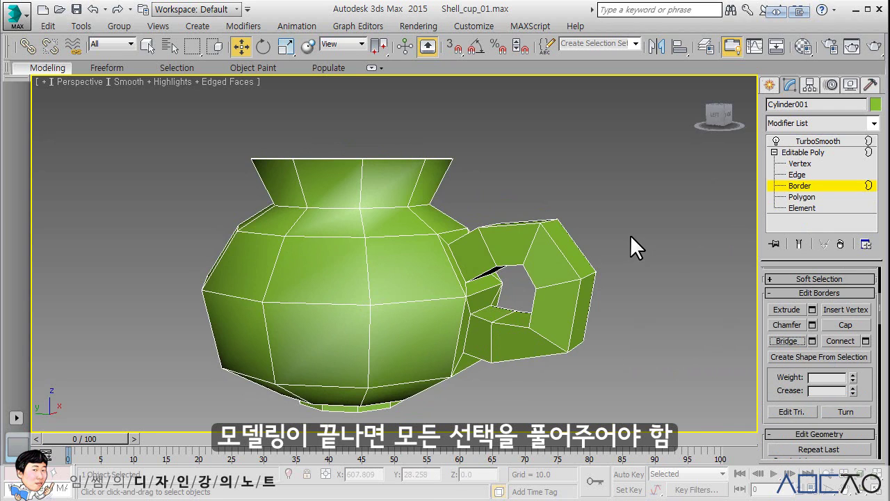
# Show the TurboSmooth result in the four-view layout and reselect the cup
pyautogui.click(802, 151)
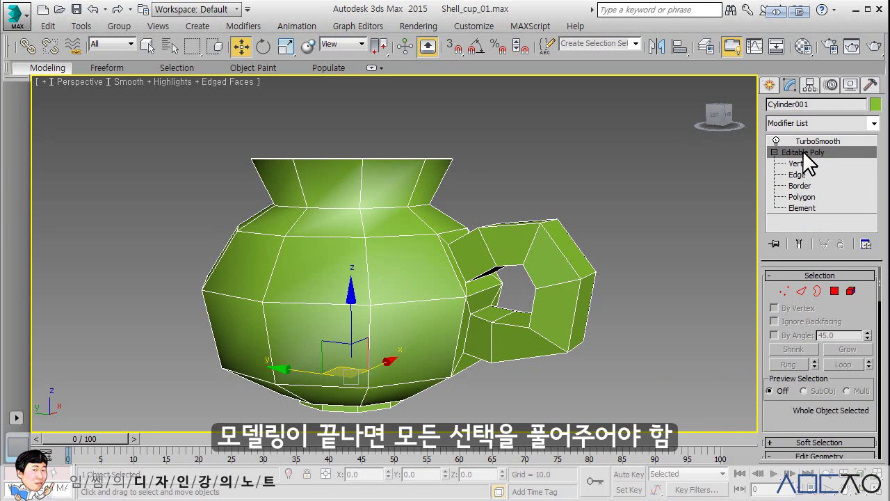
pyautogui.click(809, 141)
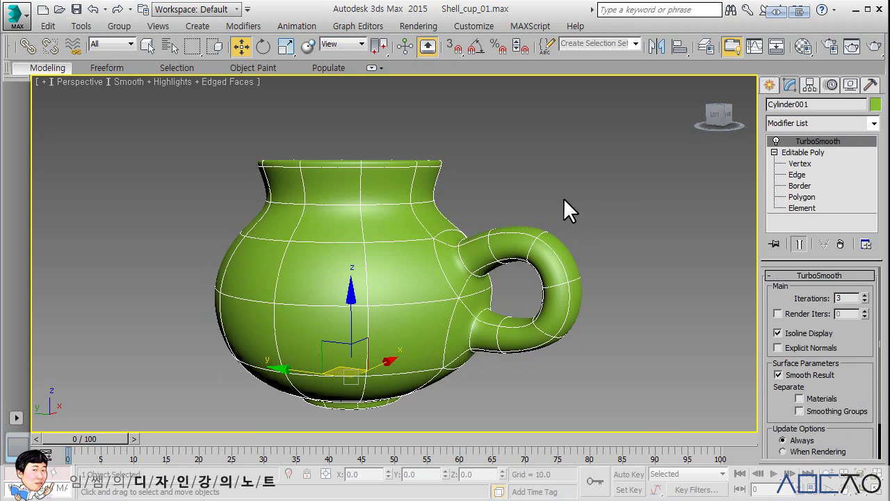
pyautogui.scroll(1, 564, 202)
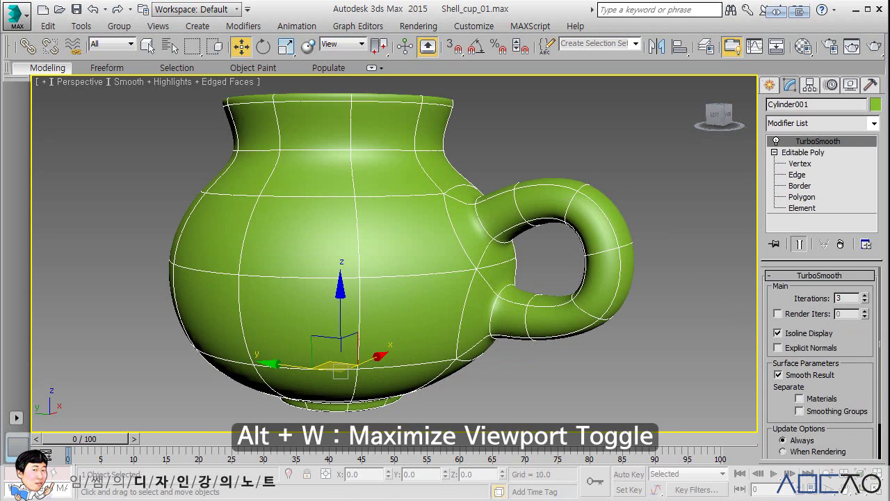
pyautogui.hotkey('alt', 'w')
pyautogui.click(634, 288)
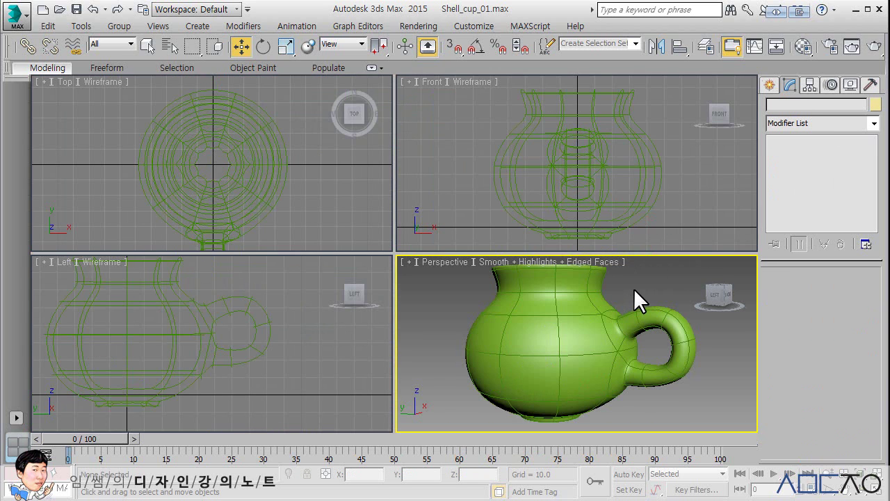
pyautogui.click(603, 313)
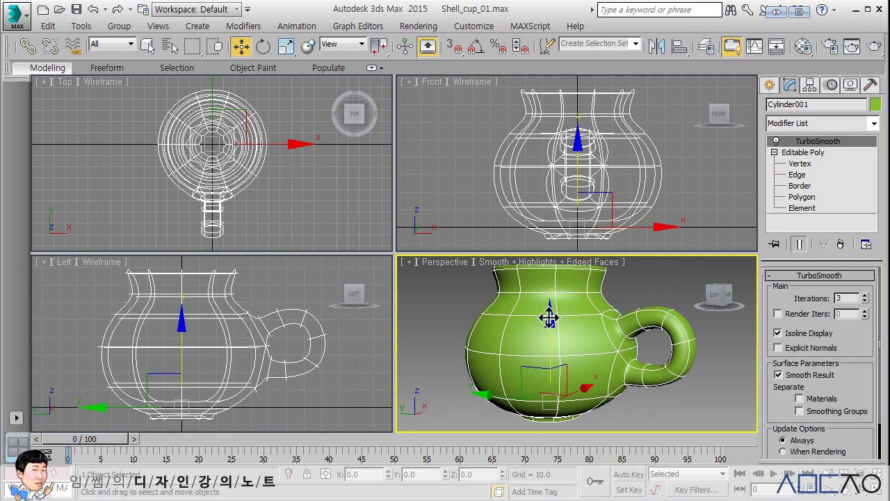
pyautogui.moveTo(211, 323); pyautogui.dragTo(233, 322, button='middle')
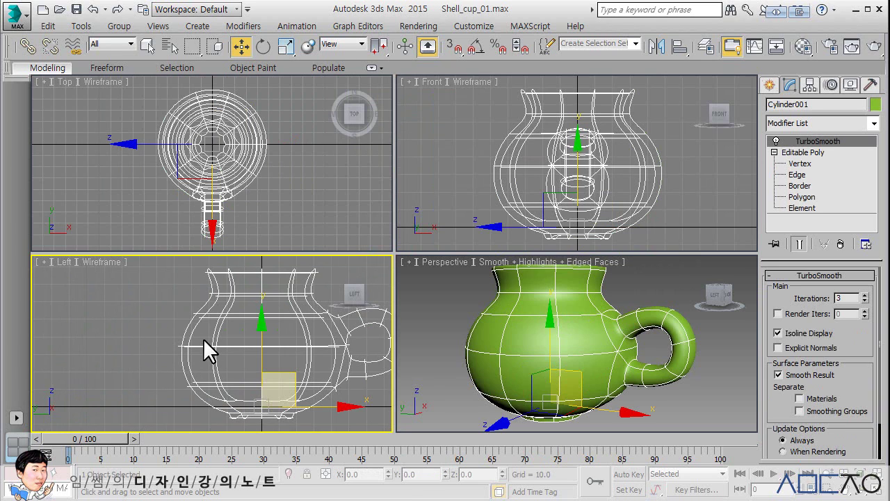
# At Polygon level, box-select the handle's polygons in the Left view
pyautogui.click(801, 197)
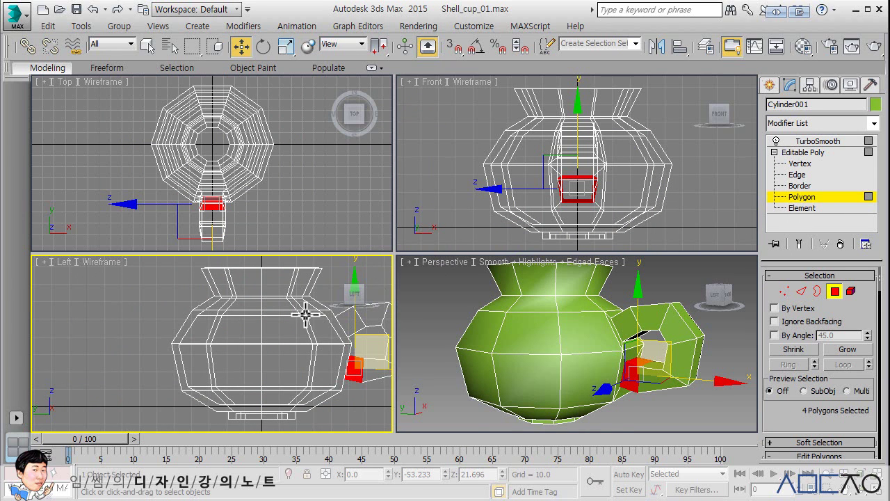
pyautogui.moveTo(304, 315); pyautogui.dragTo(167, 315, button='middle')
pyautogui.click(288, 386)
pyautogui.moveTo(290, 394); pyautogui.dragTo(221, 302)
pyautogui.moveTo(552, 308); pyautogui.dragTo(440, 273, button='middle')
# With Ignore Backfacing on, add the inner and remaining handle faces in Perspective
pyautogui.hotkey('alt', 'w')
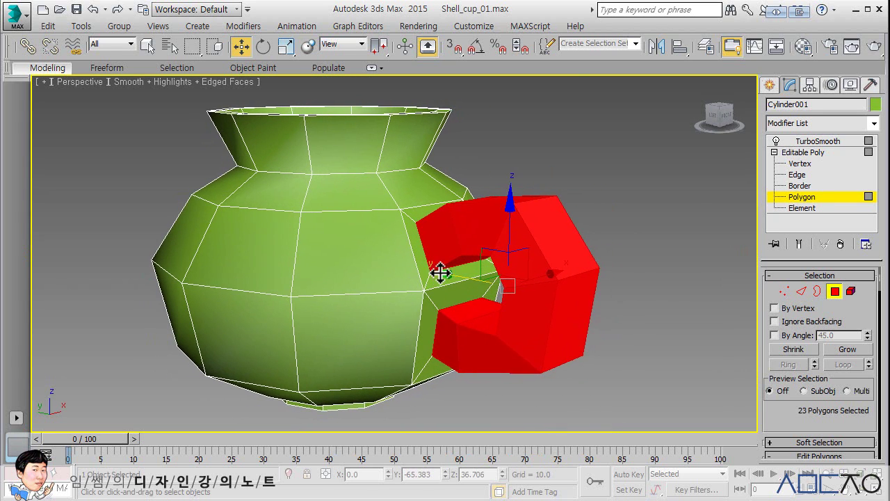
pyautogui.click(774, 320)
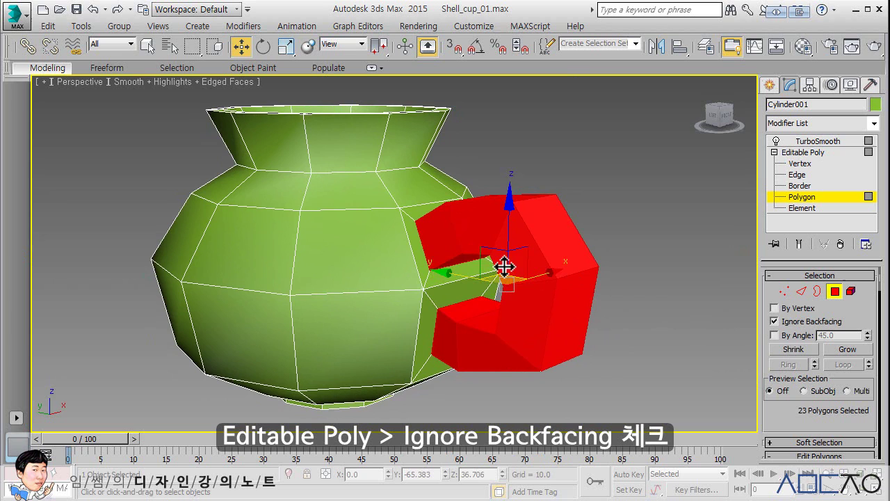
pyautogui.keyDown('ctrl'); pyautogui.click(435, 265); pyautogui.keyUp('ctrl')
pyautogui.keyDown('ctrl'); pyautogui.click(431, 222); pyautogui.keyUp('ctrl')
pyautogui.moveTo(424, 209)
pyautogui.keyDown('alt'); pyautogui.mouseDown(button='middle')
pyautogui.moveTo(502, 261)
pyautogui.moveTo(399, 252)
pyautogui.mouseUp(button='middle'); pyautogui.keyUp('alt')
pyautogui.keyDown('ctrl'); pyautogui.click(560, 271); pyautogui.keyUp('ctrl')
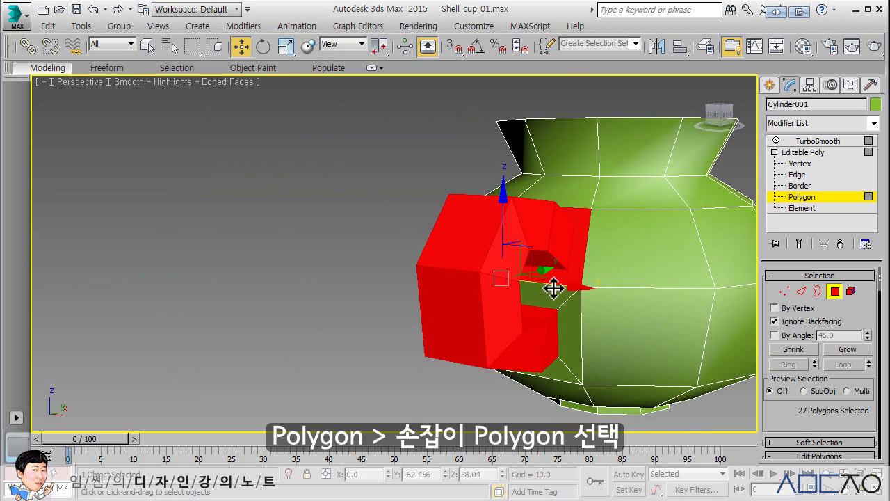
pyautogui.keyDown('ctrl'); pyautogui.click(555, 293); pyautogui.keyUp('ctrl')
pyautogui.keyDown('ctrl'); pyautogui.click(570, 320); pyautogui.keyUp('ctrl')
pyautogui.keyDown('ctrl'); pyautogui.click(560, 363); pyautogui.keyUp('ctrl')
# Add the last handle face from the other side, then fit the cup in all four views
pyautogui.keyDown('alt'); pyautogui.moveTo(465, 290); pyautogui.dragTo(578, 286, button='middle'); pyautogui.keyUp('alt')
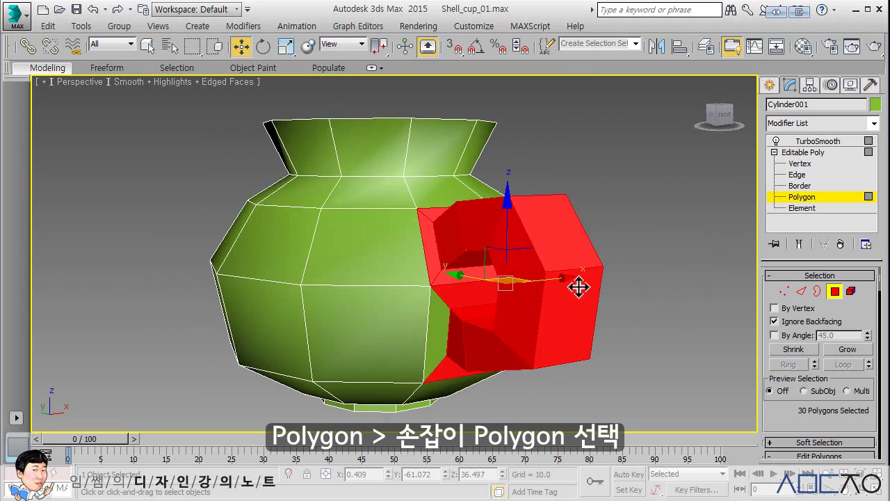
pyautogui.keyDown('ctrl'); pyautogui.click(442, 325); pyautogui.keyUp('ctrl')
pyautogui.moveTo(459, 298); pyautogui.dragTo(466, 285, button='middle')
pyautogui.hotkey('alt', 'w')
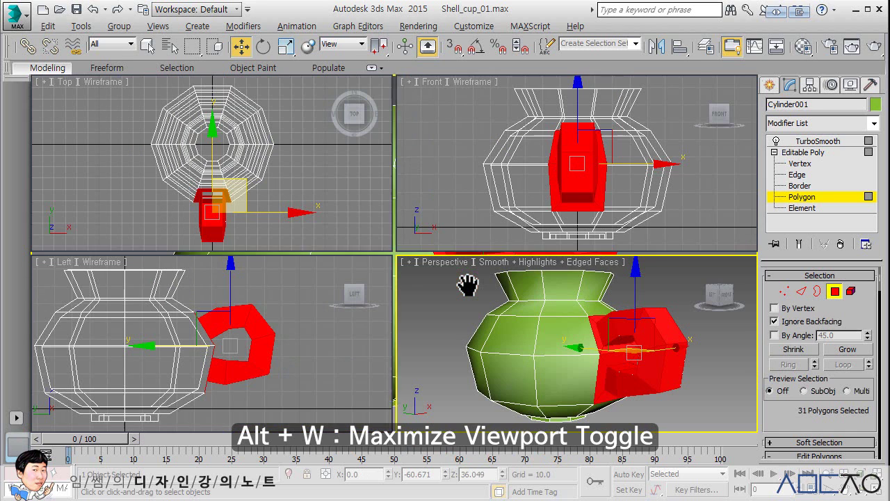
pyautogui.hotkey('ctrl', 'shift', 'z')
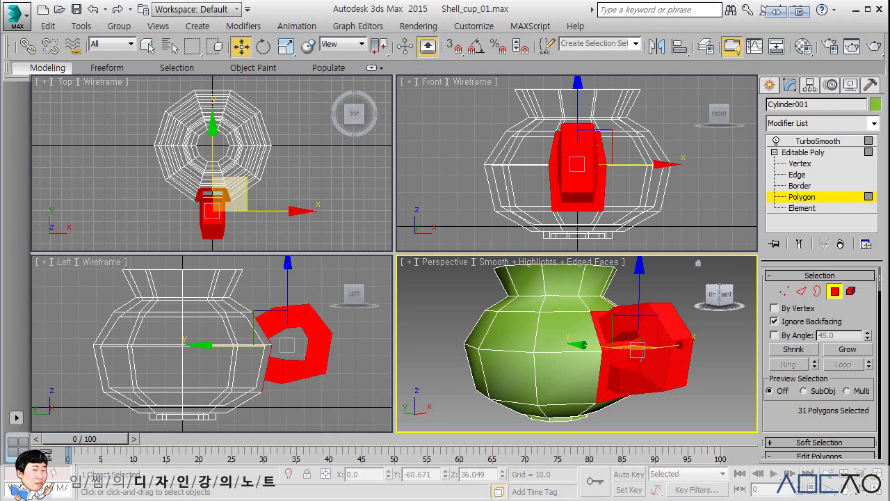
pyautogui.scroll(-3, 775, 383)
# Detach a clone of the handle polygons as Object001, then return to the TurboSmooth level
pyautogui.scroll(-2, 793, 347)
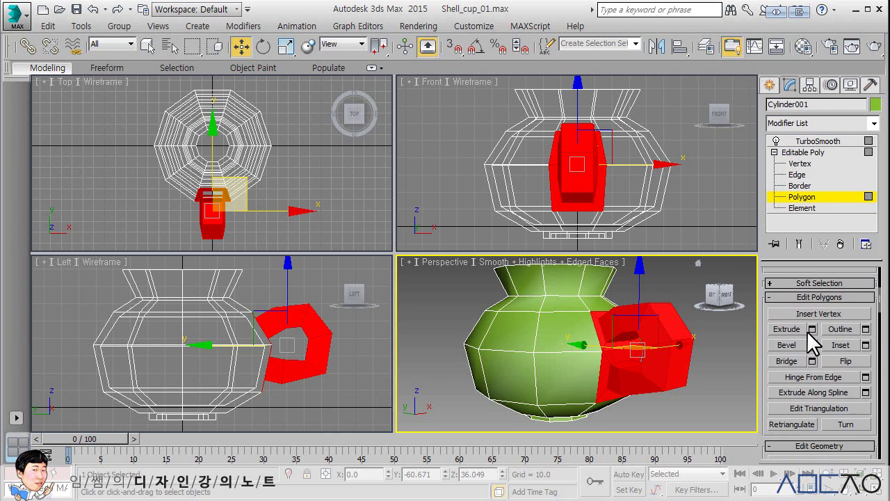
pyautogui.scroll(-2, 807, 332)
pyautogui.scroll(-2, 808, 333)
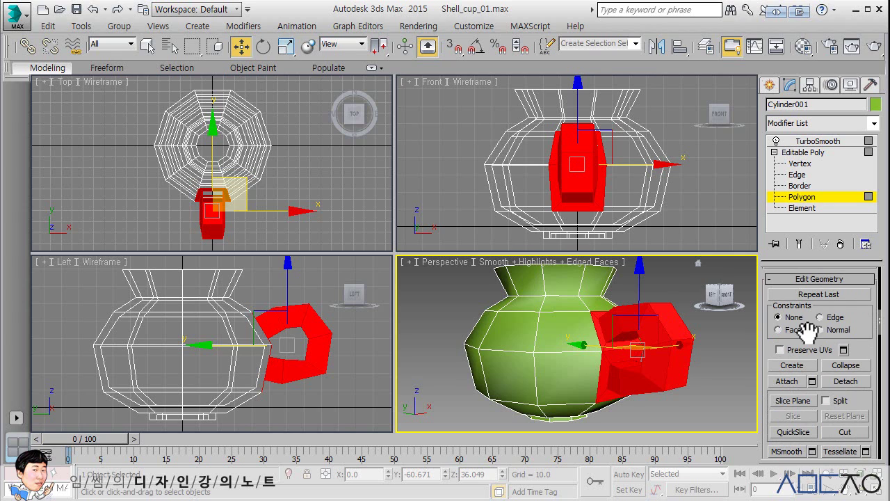
pyautogui.scroll(-2, 813, 337)
pyautogui.click(841, 381)
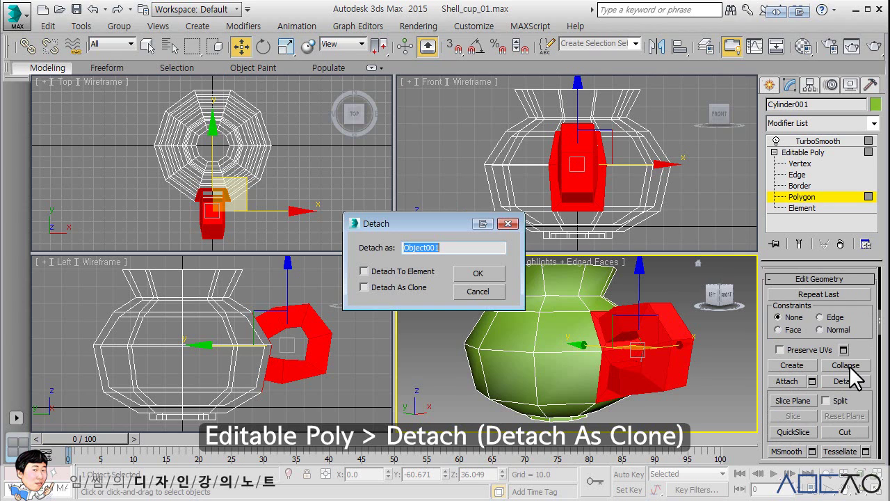
pyautogui.click(386, 288)
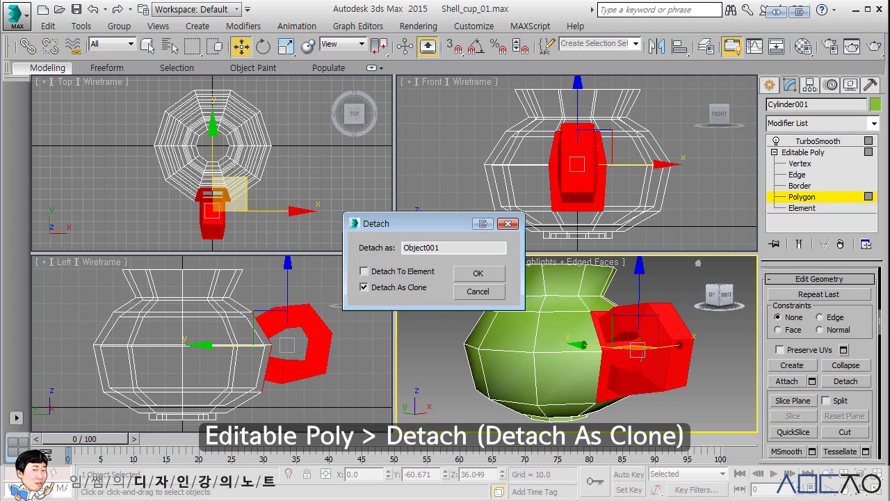
pyautogui.click(477, 274)
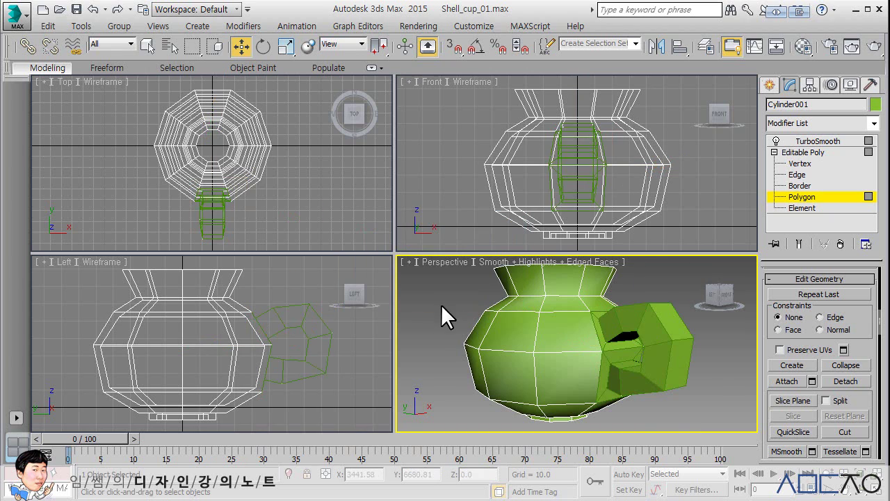
pyautogui.click(803, 152)
pyautogui.click(809, 140)
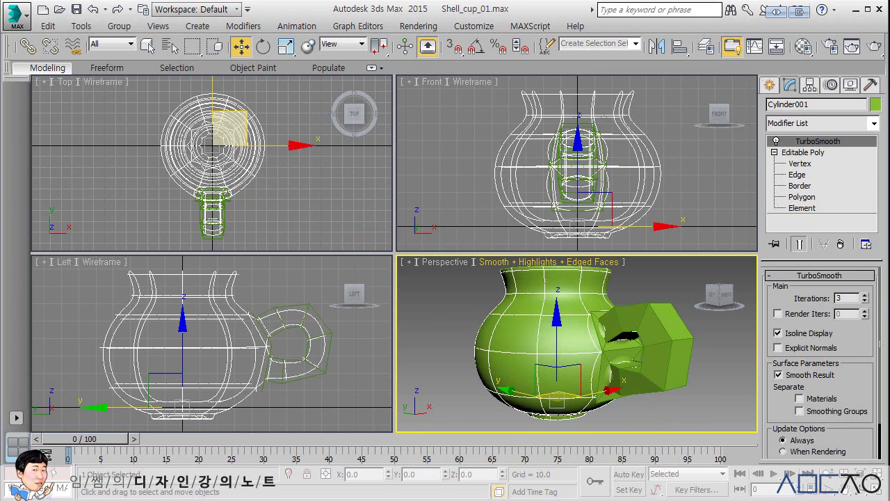
# Mirror the detached handle copy Object001 across the Y axis
pyautogui.click(643, 348)
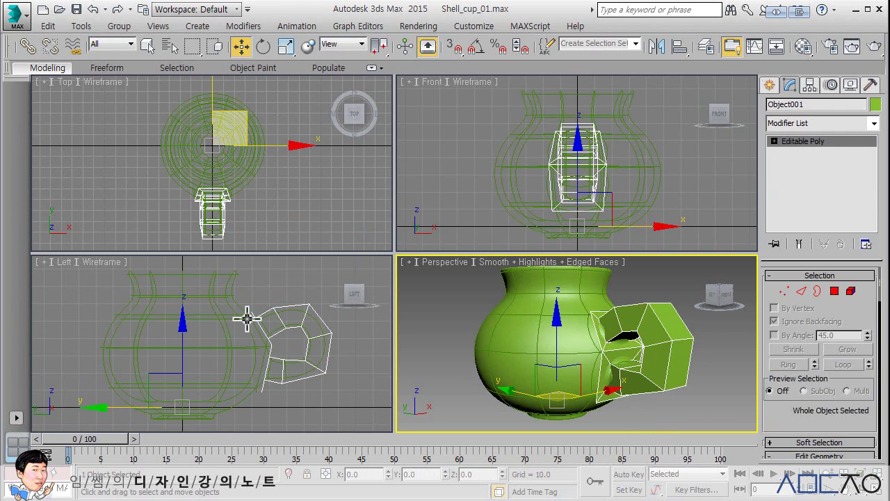
pyautogui.click(658, 49)
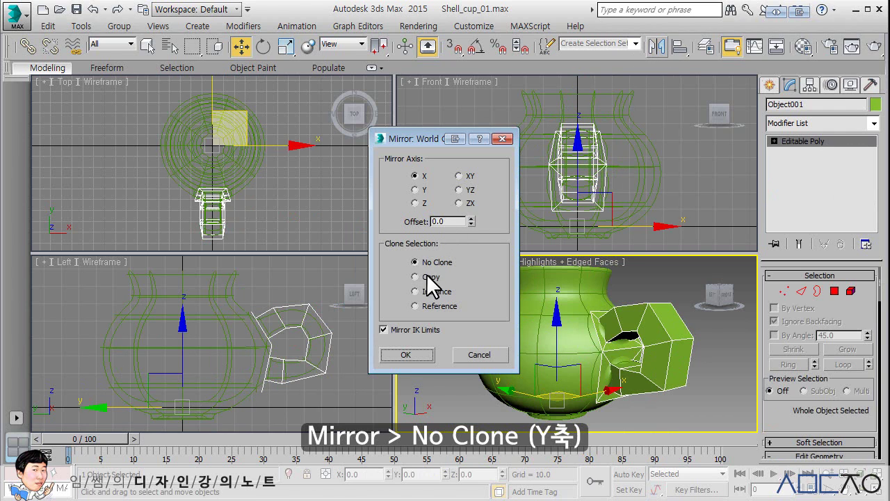
pyautogui.click(422, 190)
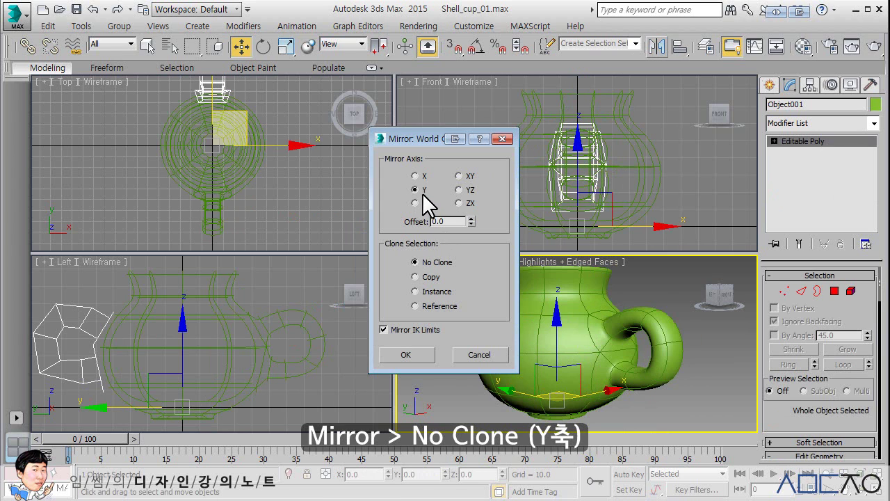
pyautogui.click(408, 355)
pyautogui.click(441, 306)
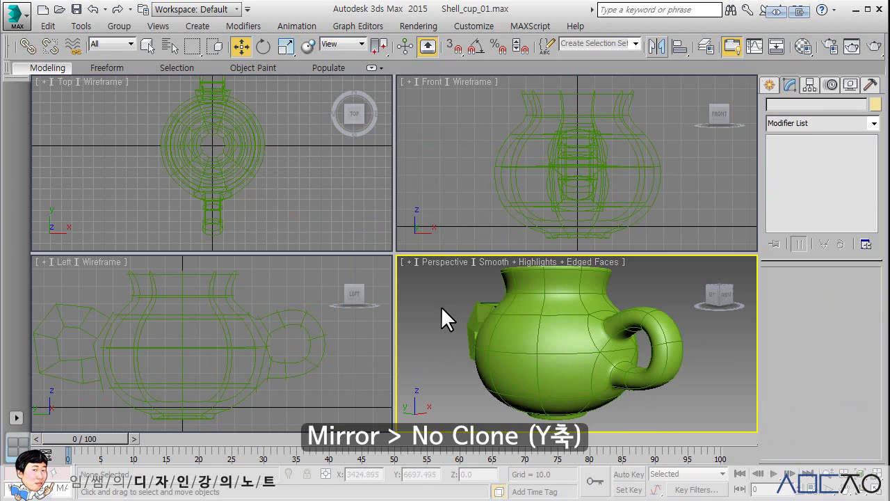
# Maximize the Perspective view and frame the whole cup with its separate handle
pyautogui.scroll(3, 538, 339)
pyautogui.moveTo(538, 338)
pyautogui.mouseDown(button='middle')
pyautogui.moveTo(556, 336)
pyautogui.moveTo(493, 313)
pyautogui.mouseUp(button='middle')
pyautogui.hotkey('alt', 'w')
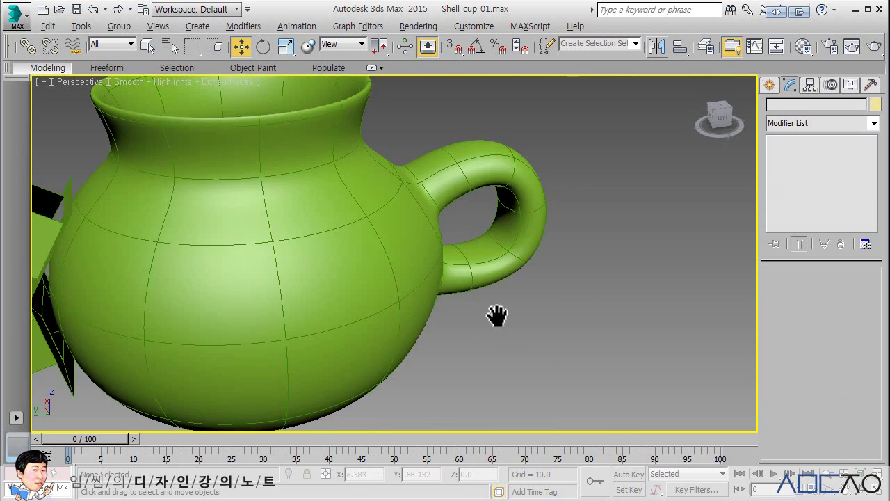
pyautogui.scroll(-3, 582, 313)
pyautogui.moveTo(582, 313)
pyautogui.keyDown('alt'); pyautogui.mouseDown(button='middle')
pyautogui.moveTo(562, 288)
pyautogui.moveTo(536, 290)
pyautogui.mouseUp(button='middle'); pyautogui.keyUp('alt')
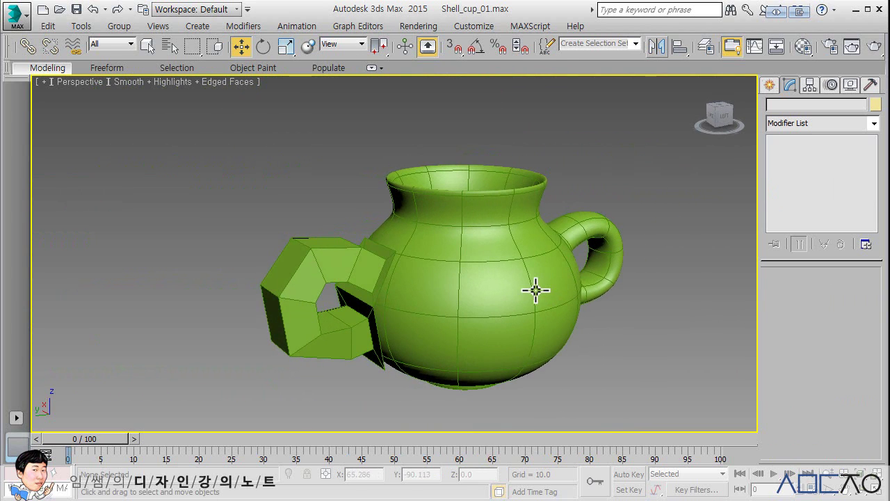
pyautogui.click(461, 285)
pyautogui.click(353, 273)
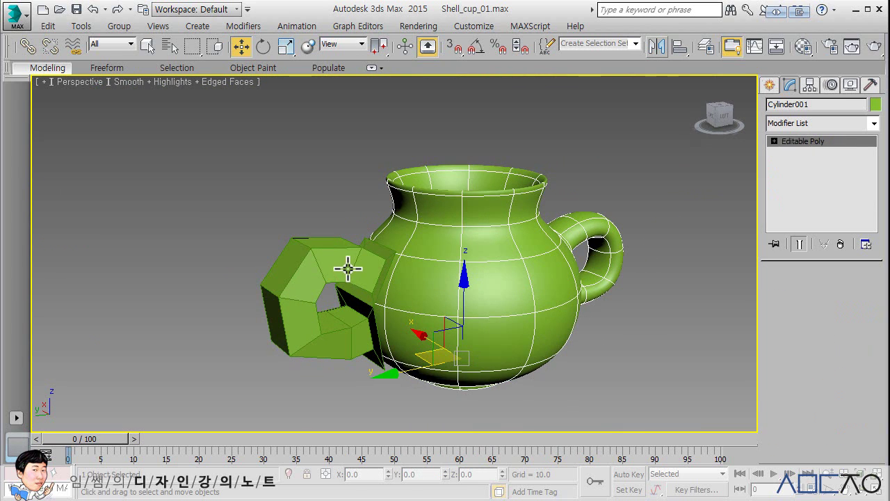
pyautogui.click(437, 270)
pyautogui.moveTo(432, 262); pyautogui.dragTo(407, 253, button='middle')
# In Select mode, check the cup and the separate left handle, then clear the selection
pyautogui.scroll(2, 407, 253)
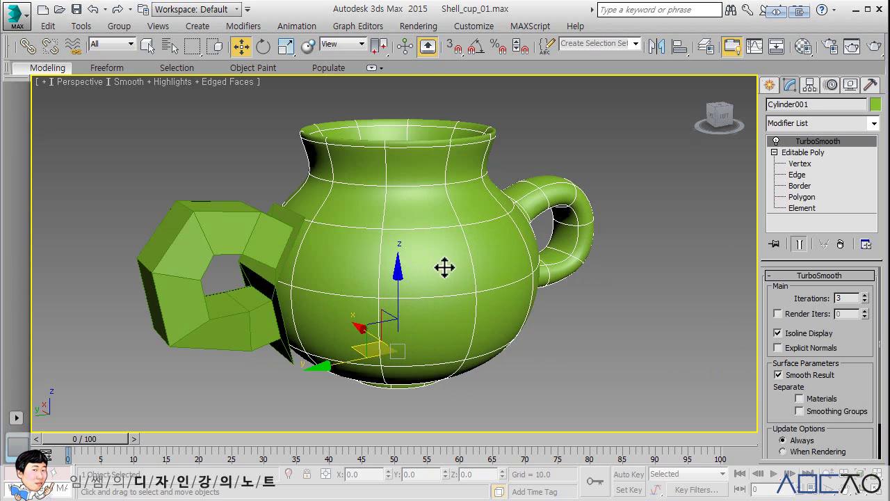
pyautogui.hotkey('ctrl', 'd')
pyautogui.click(318, 258)
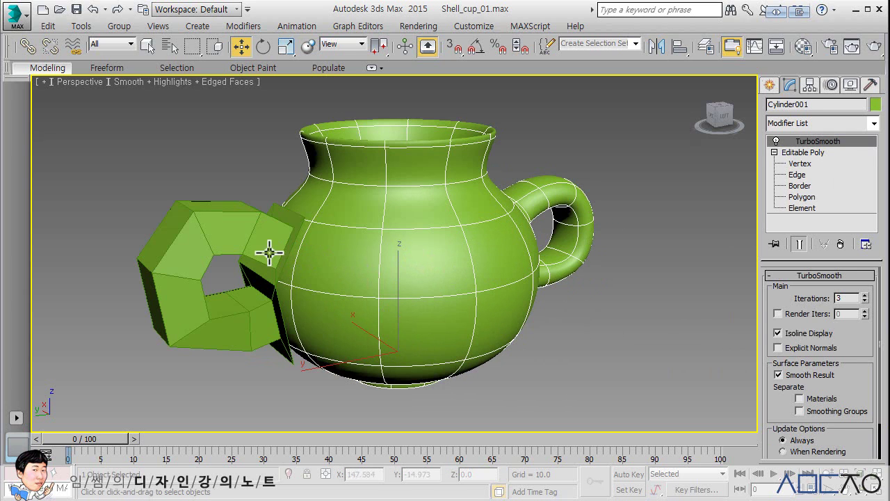
pyautogui.press('q')
pyautogui.click(244, 234)
pyautogui.click(330, 248)
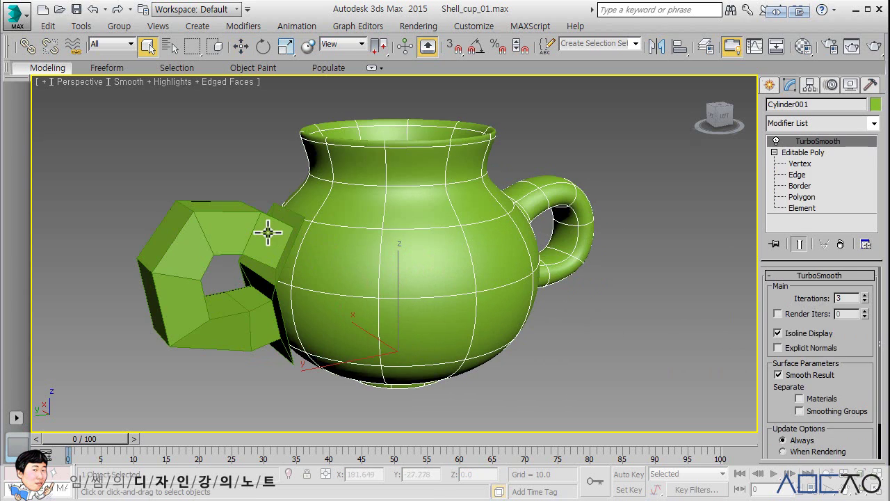
pyautogui.click(269, 232)
pyautogui.click(582, 316)
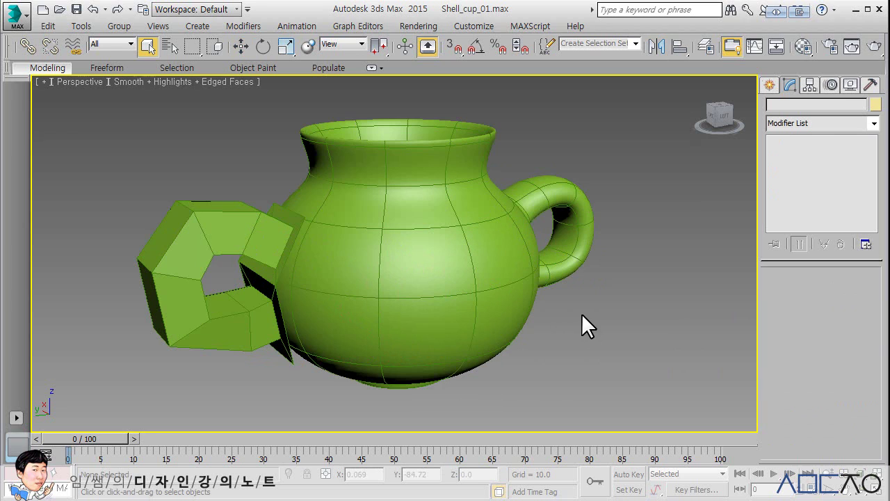
# Attach the left handle copy to the cup's Editable Poly and orbit to inspect both smoothed handles
pyautogui.click(437, 271)
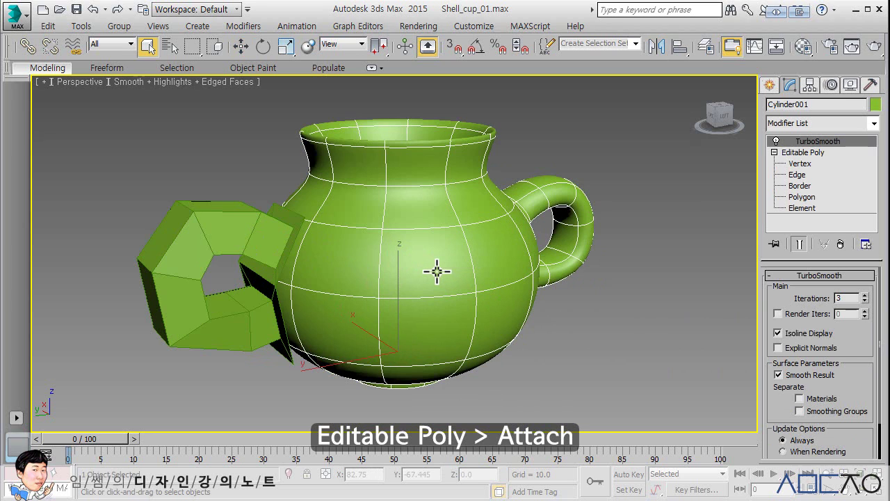
pyautogui.click(799, 153)
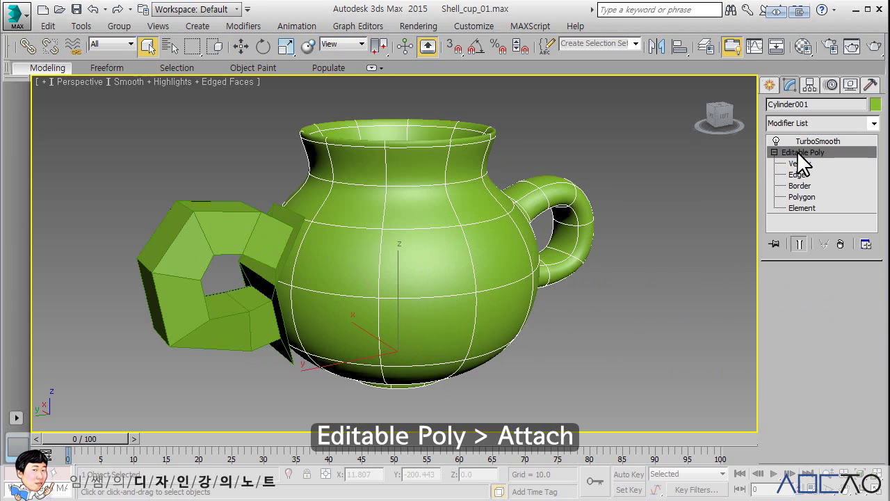
pyautogui.scroll(-5, 798, 369)
pyautogui.scroll(-1, 796, 357)
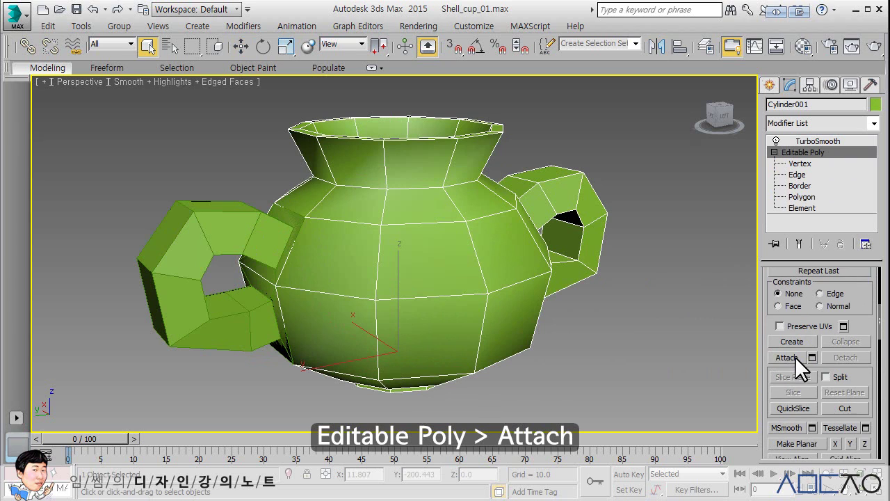
pyautogui.click(786, 357)
pyautogui.click(252, 243)
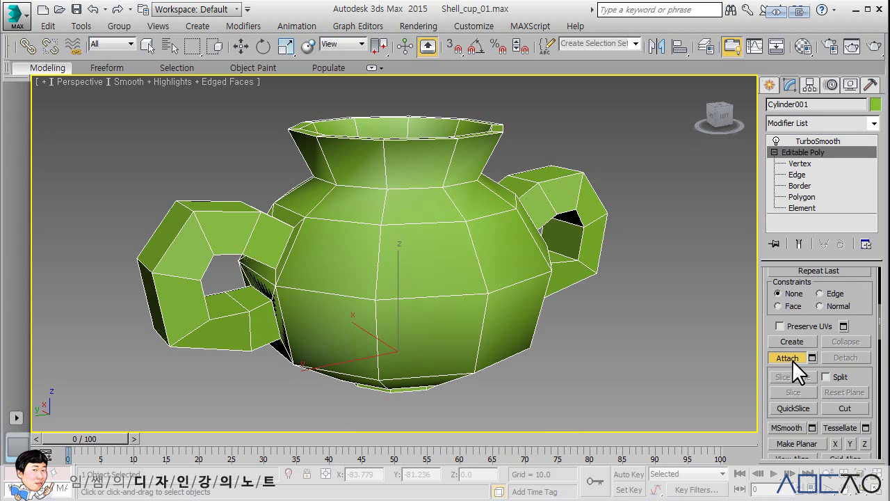
pyautogui.click(786, 358)
pyautogui.click(684, 234)
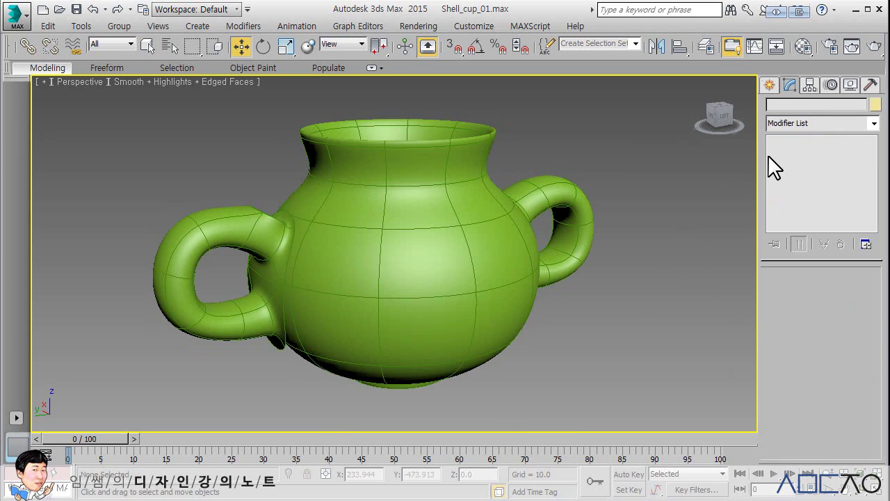
pyautogui.click(470, 239)
pyautogui.click(502, 378)
pyautogui.moveTo(455, 313)
pyautogui.keyDown('alt'); pyautogui.mouseDown(button='middle')
pyautogui.moveTo(288, 316)
pyautogui.moveTo(413, 292)
pyautogui.moveTo(363, 303)
pyautogui.moveTo(332, 292)
pyautogui.moveTo(322, 250)
pyautogui.moveTo(342, 258)
pyautogui.mouseUp(button='middle'); pyautogui.keyUp('alt')
# At Border level on the cup's Editable Poly, inspect the open hole borders at the left handle joint
pyautogui.click(375, 260)
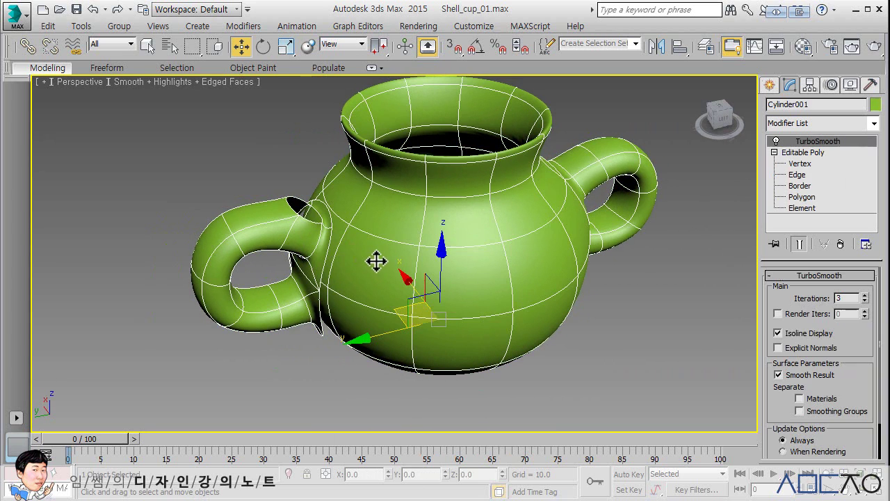
pyautogui.click(799, 152)
pyautogui.moveTo(454, 230)
pyautogui.keyDown('alt'); pyautogui.mouseDown(button='middle')
pyautogui.moveTo(423, 224)
pyautogui.moveTo(402, 242)
pyautogui.moveTo(304, 178)
pyautogui.moveTo(360, 185)
pyautogui.mouseUp(button='middle'); pyautogui.keyUp('alt')
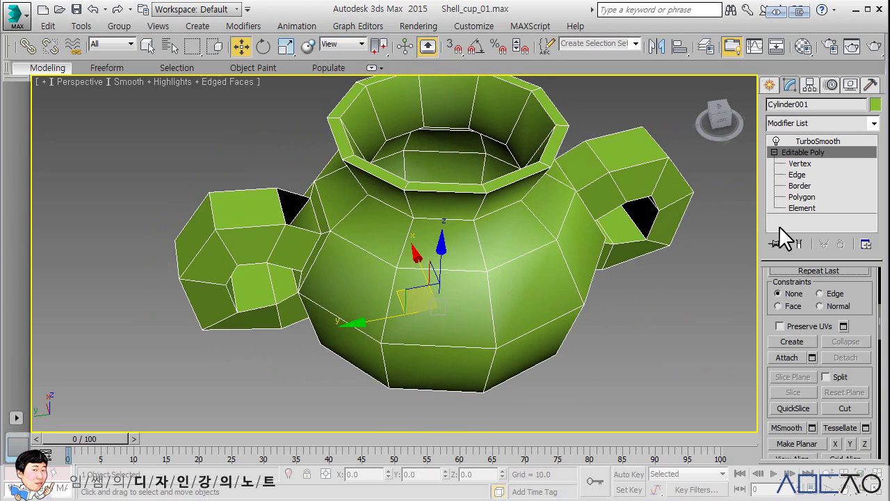
pyautogui.click(799, 186)
pyautogui.click(304, 226)
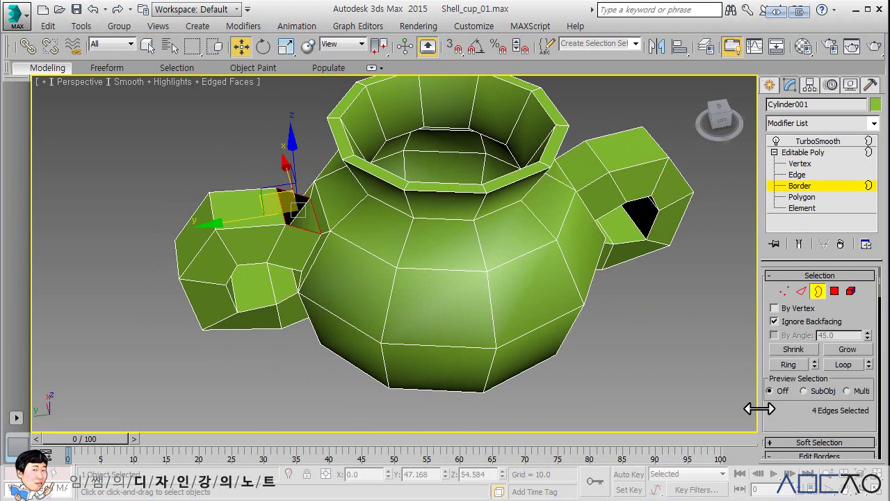
pyautogui.scroll(-5, 814, 313)
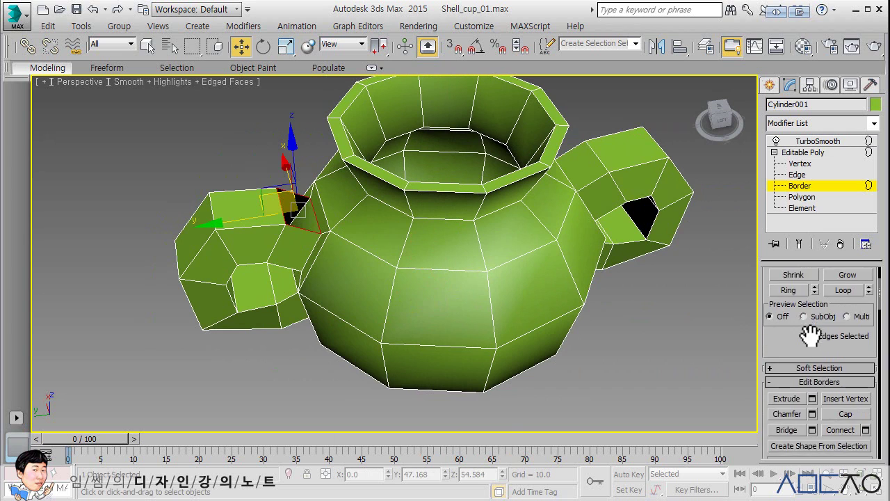
pyautogui.click(631, 358)
pyautogui.moveTo(422, 300)
pyautogui.keyDown('alt'); pyautogui.mouseDown(button='middle')
pyautogui.moveTo(456, 243)
pyautogui.moveTo(362, 250)
pyautogui.mouseUp(button='middle'); pyautogui.keyUp('alt')
pyautogui.scroll(5, 335, 241)
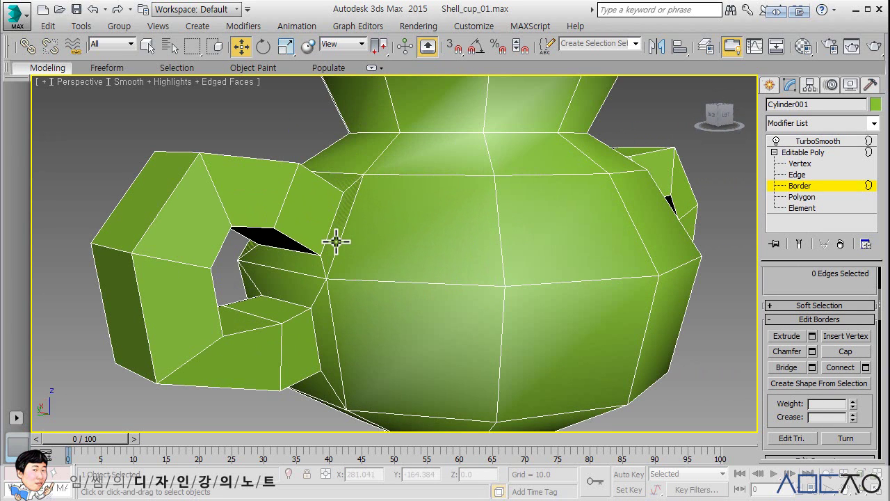
pyautogui.click(336, 242)
pyautogui.click(327, 249)
pyautogui.moveTo(797, 281); pyautogui.dragTo(793, 362)
pyautogui.scroll(2, 792, 359)
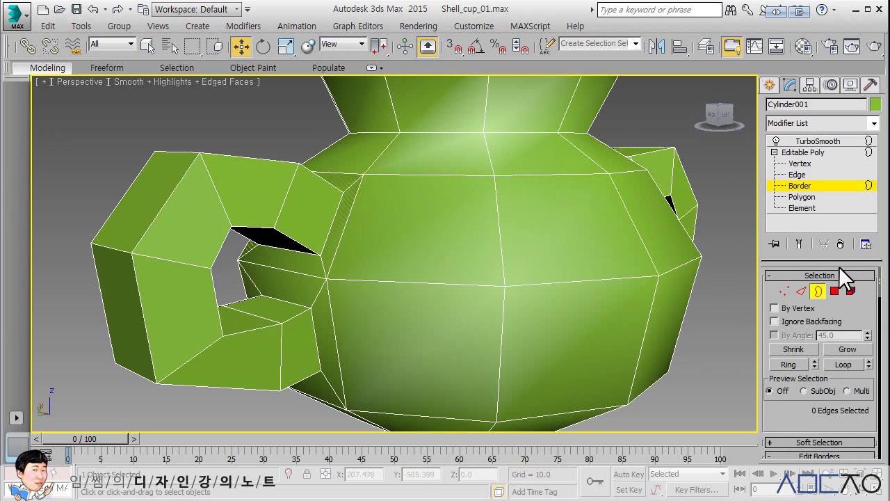
# With Ignore Backfacing on, select and delete the overlapping body polygon at the left handle joint
pyautogui.click(834, 290)
pyautogui.click(334, 223)
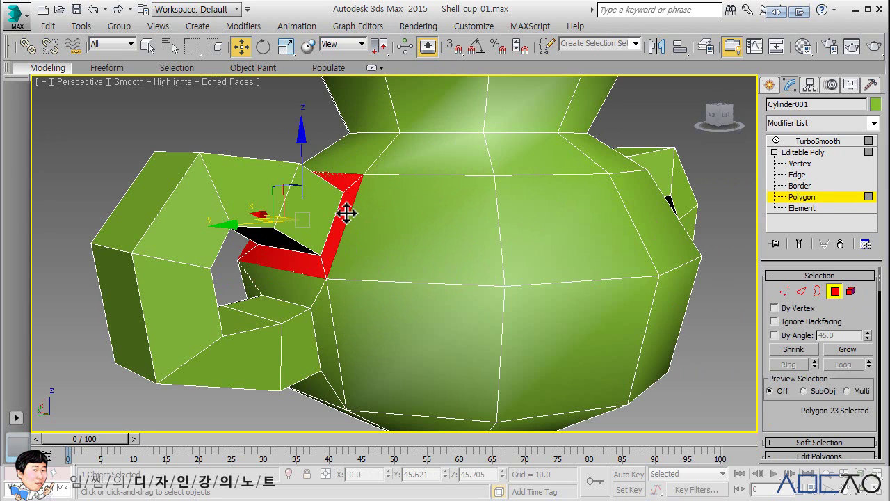
pyautogui.click(346, 212)
pyautogui.click(345, 212)
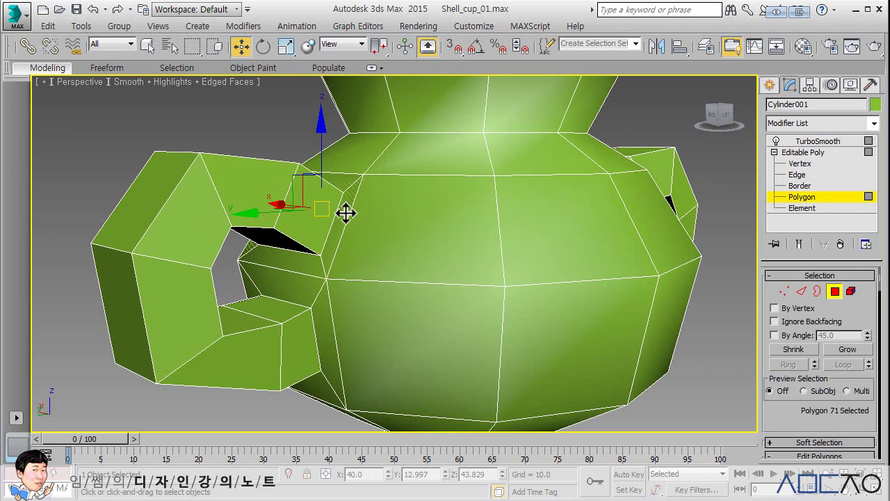
pyautogui.click(345, 213)
pyautogui.click(307, 161)
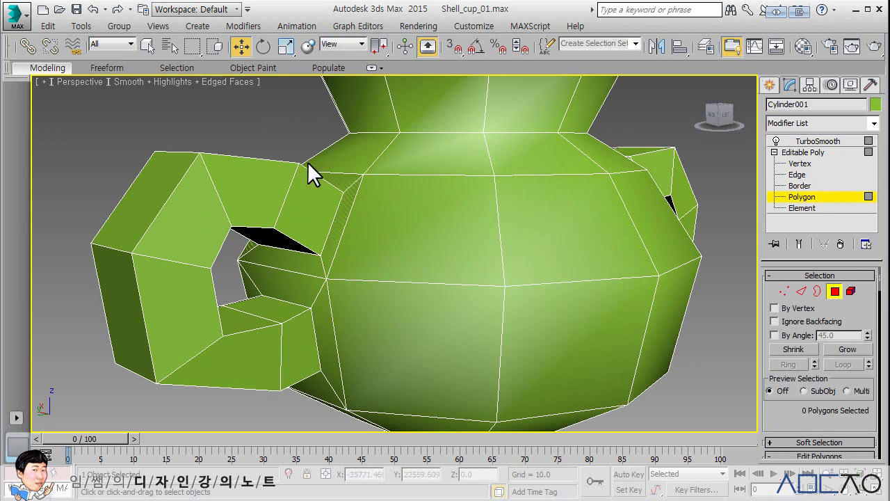
pyautogui.click(776, 321)
pyautogui.click(341, 229)
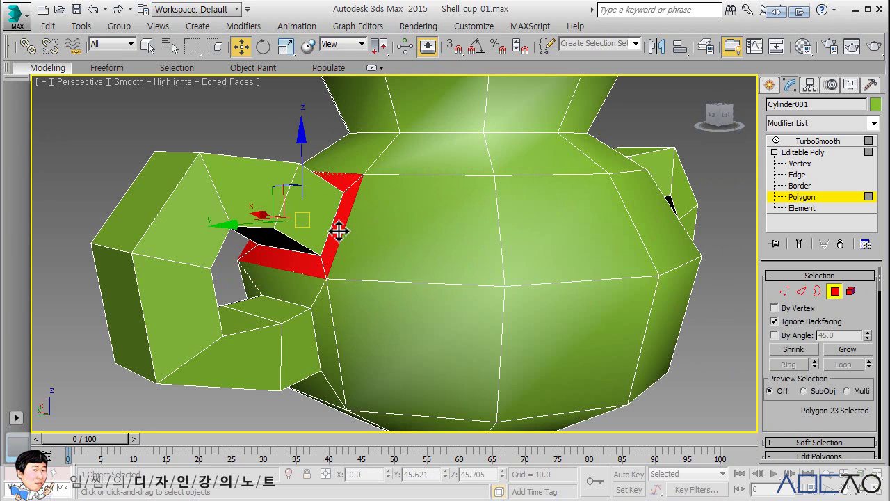
pyautogui.click(344, 232)
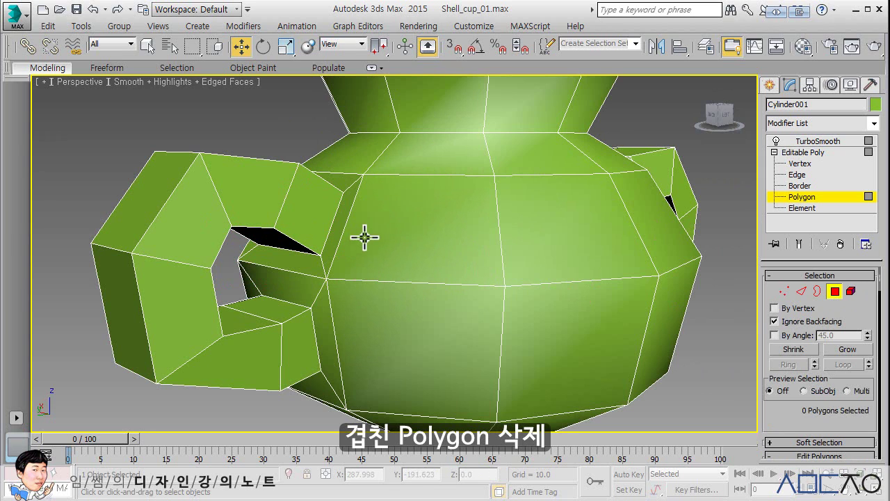
pyautogui.click(330, 323)
pyautogui.press('Delete')
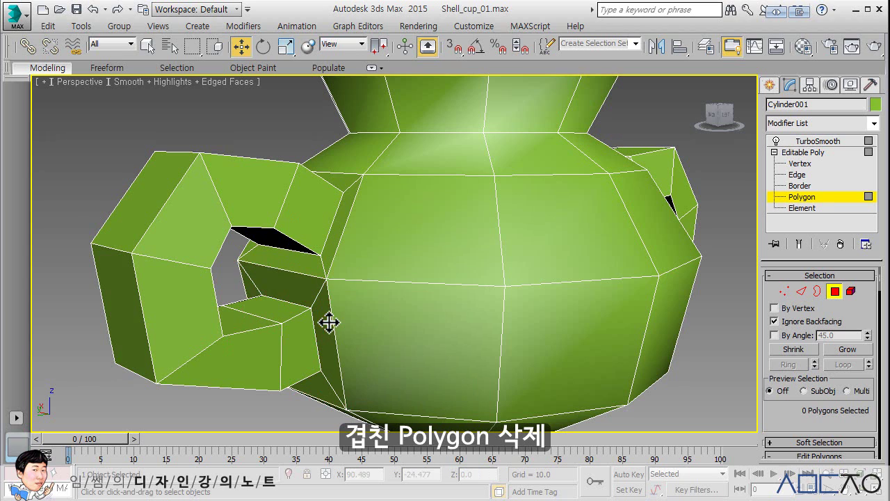
pyautogui.moveTo(377, 247); pyautogui.dragTo(381, 235, button='middle')
pyautogui.scroll(-3, 381, 234)
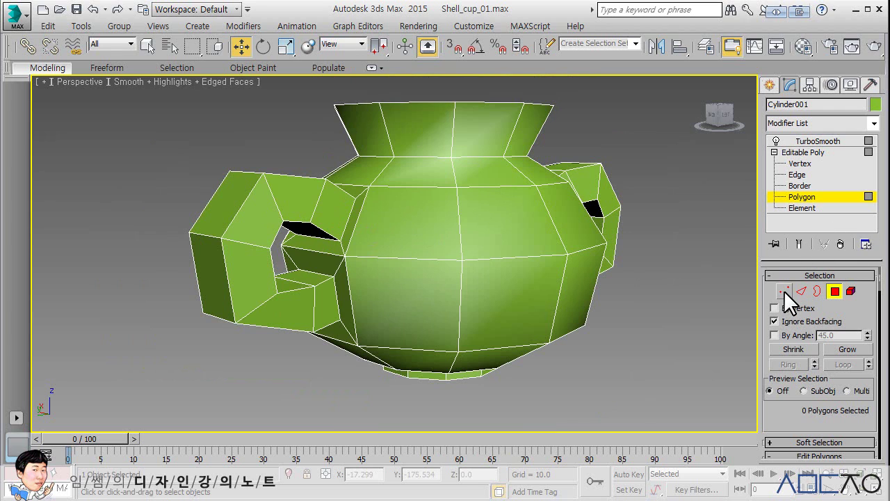
# Show the TurboSmoothed cup and orbit around it
pyautogui.click(803, 153)
pyautogui.click(814, 141)
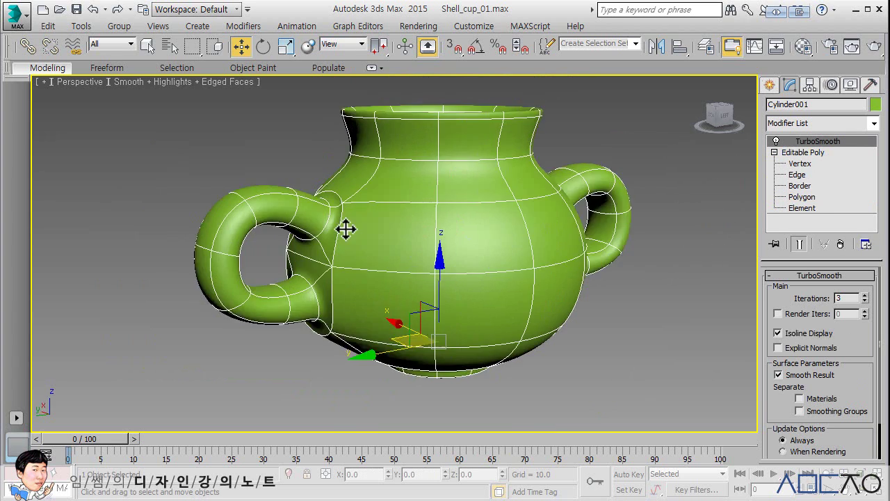
pyautogui.keyDown('alt'); pyautogui.moveTo(346, 229); pyautogui.dragTo(463, 203, button='middle'); pyautogui.keyUp('alt')
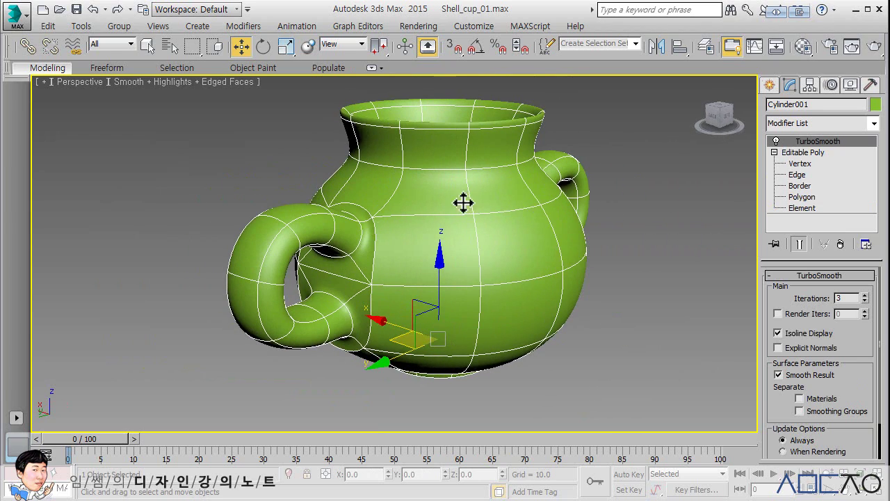
# At Vertex level, test-move a handle-joint vertex, undo the moves, and restore four views
pyautogui.click(801, 152)
pyautogui.click(800, 163)
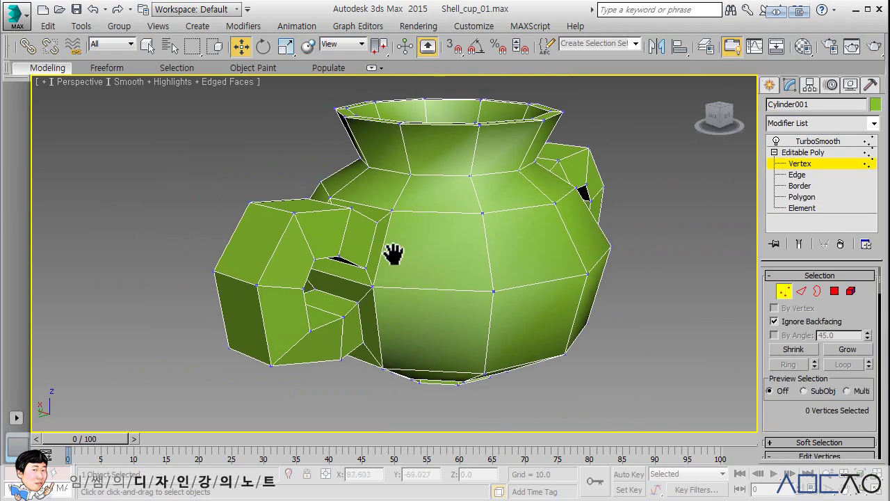
pyautogui.scroll(5, 386, 223)
pyautogui.click(402, 188)
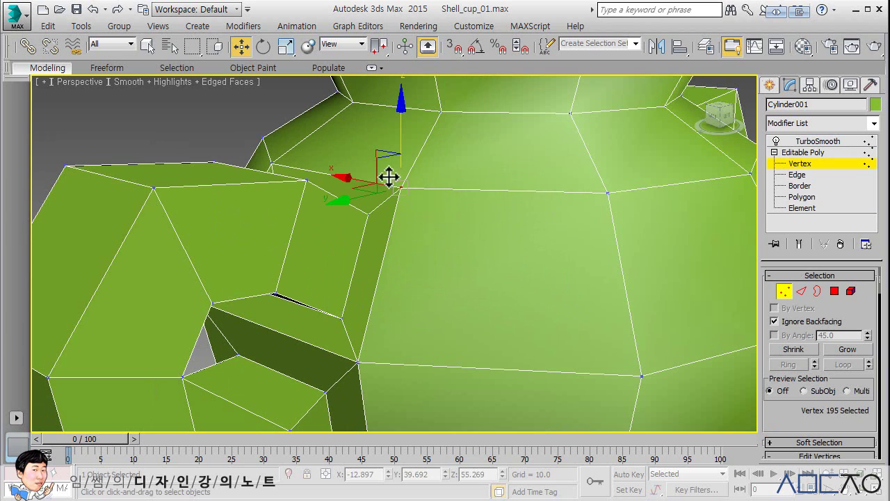
pyautogui.moveTo(356, 180); pyautogui.dragTo(342, 175)
pyautogui.hotkey('ctrl', 'z')
pyautogui.moveTo(401, 143); pyautogui.dragTo(401, 125)
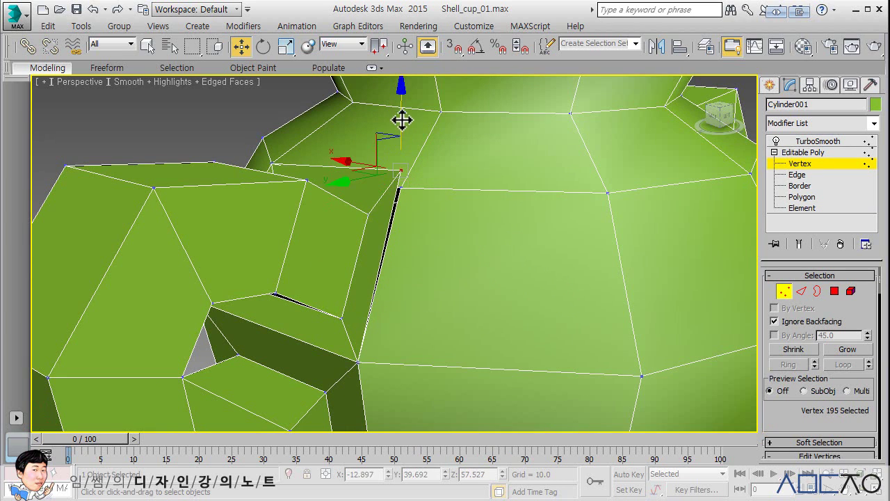
pyautogui.hotkey('ctrl', 'z')
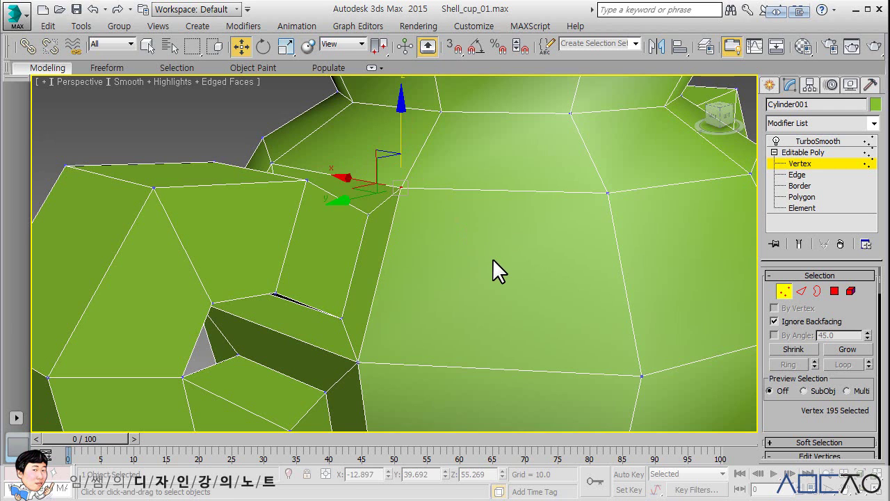
pyautogui.hotkey('alt', 'w')
pyautogui.scroll(-3, 477, 284)
# Turn off Ignore Backfacing and window-select all 222 cup vertices in the Front view
pyautogui.moveTo(461, 278); pyautogui.dragTo(493, 292, button='middle')
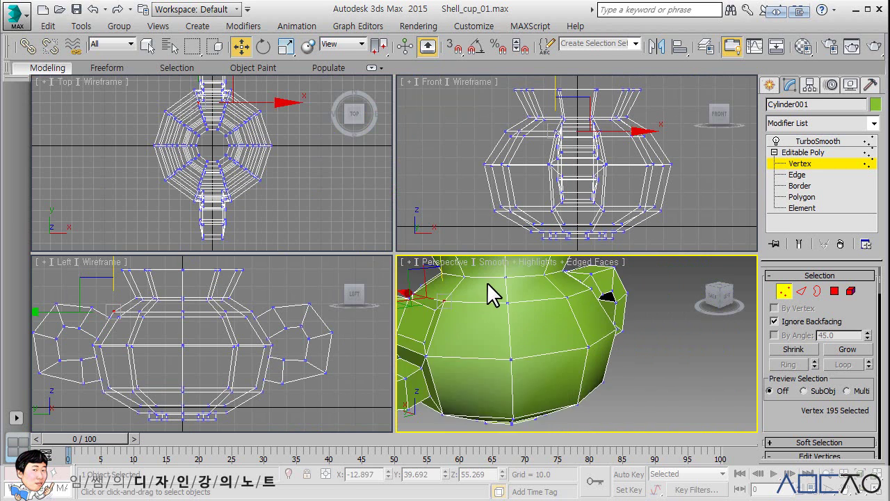
pyautogui.hotkey('ctrl', 'shift', 'z')
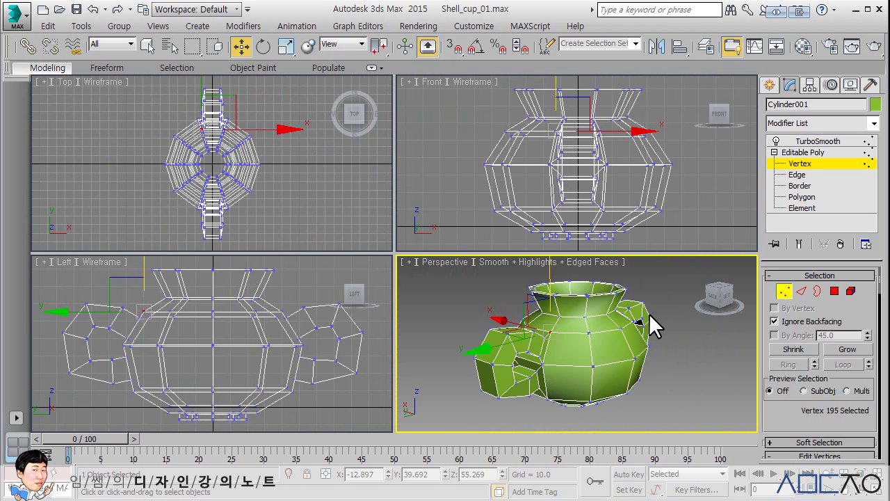
pyautogui.click(678, 351)
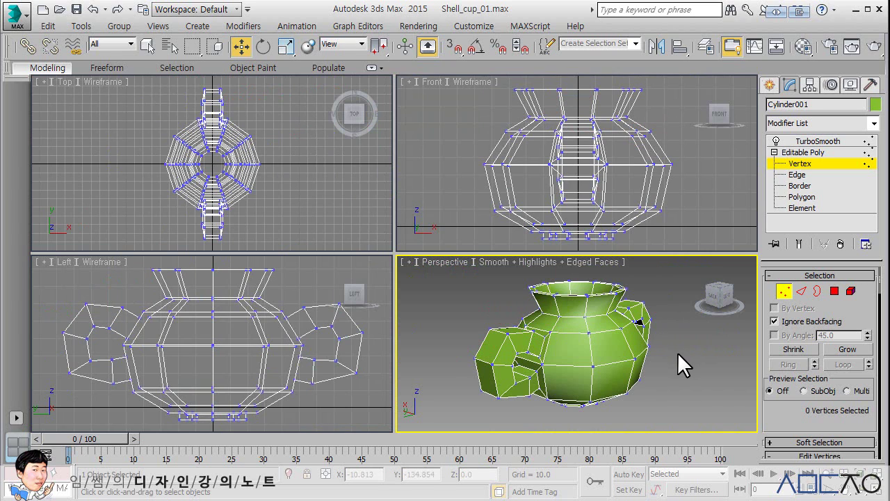
pyautogui.click(787, 322)
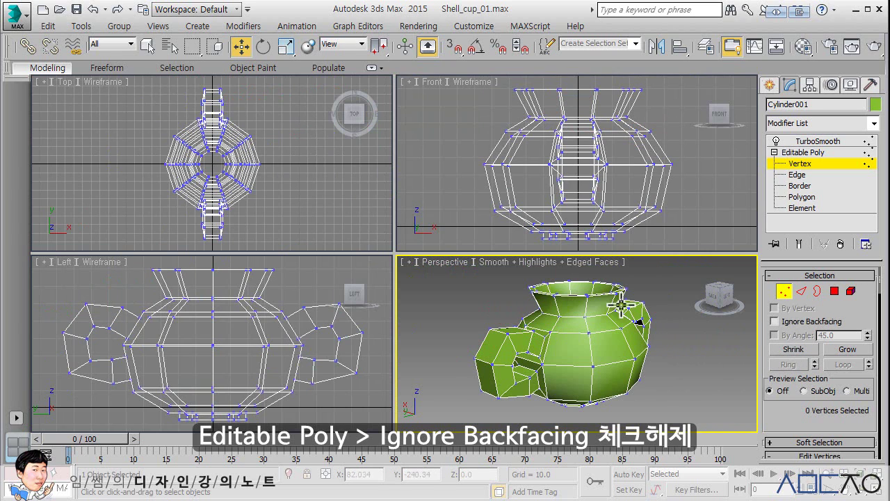
pyautogui.moveTo(531, 161); pyautogui.dragTo(520, 163, button='middle')
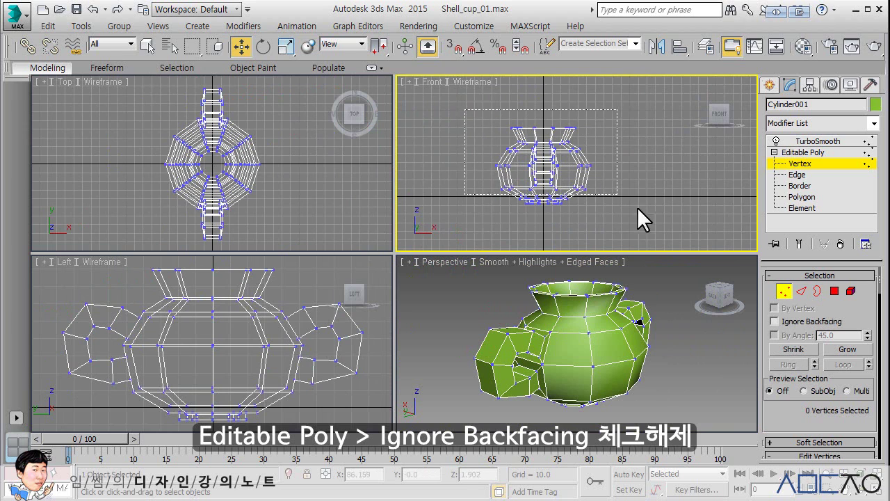
pyautogui.moveTo(636, 206); pyautogui.dragTo(639, 216)
pyautogui.press('z')
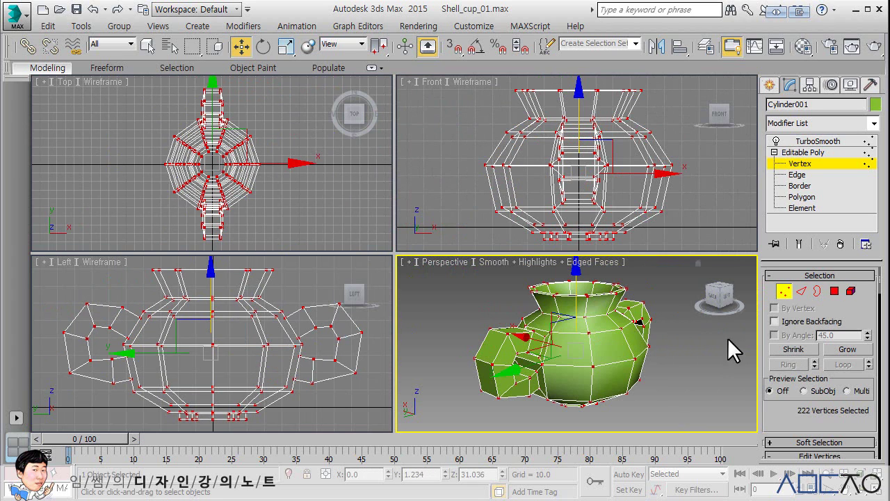
pyautogui.moveTo(789, 406); pyautogui.dragTo(792, 272)
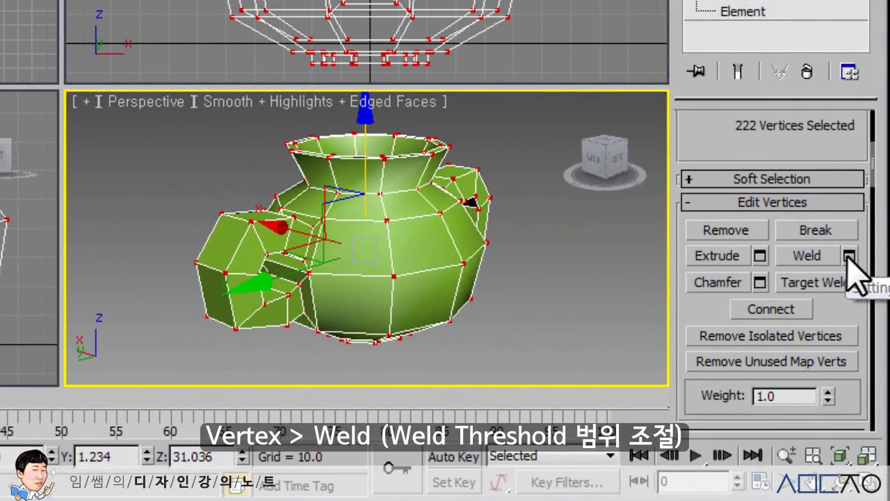
# Weld the selected vertices at a 2.243 threshold, reducing 222 vertices to 216
pyautogui.click(849, 256)
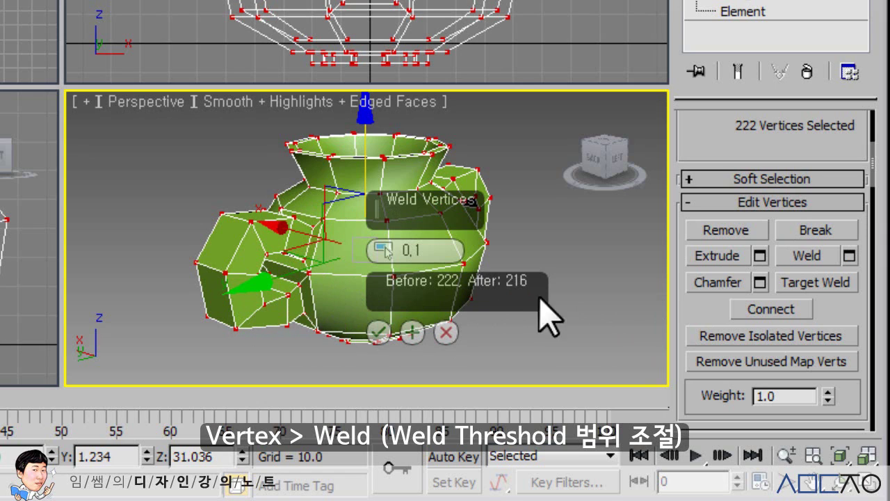
pyautogui.moveTo(388, 251)
pyautogui.mouseDown()
pyautogui.moveTo(379, 234)
pyautogui.moveTo(378, 149)
pyautogui.moveTo(364, 252)
pyautogui.moveTo(364, 149)
pyautogui.moveTo(359, 272)
pyautogui.moveTo(366, 183)
pyautogui.moveTo(373, 250)
pyautogui.moveTo(373, 146)
pyautogui.moveTo(368, 327)
pyautogui.mouseUp()
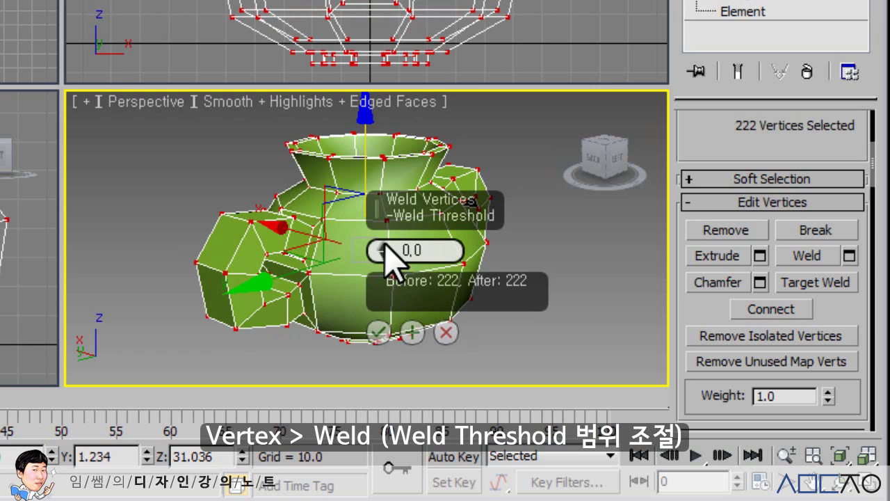
pyautogui.moveTo(379, 249)
pyautogui.mouseDown()
pyautogui.moveTo(379, 225)
pyautogui.moveTo(382, 233)
pyautogui.mouseUp()
pyautogui.click(379, 334)
pyautogui.click(541, 297)
pyautogui.hotkey('alt', 'w')
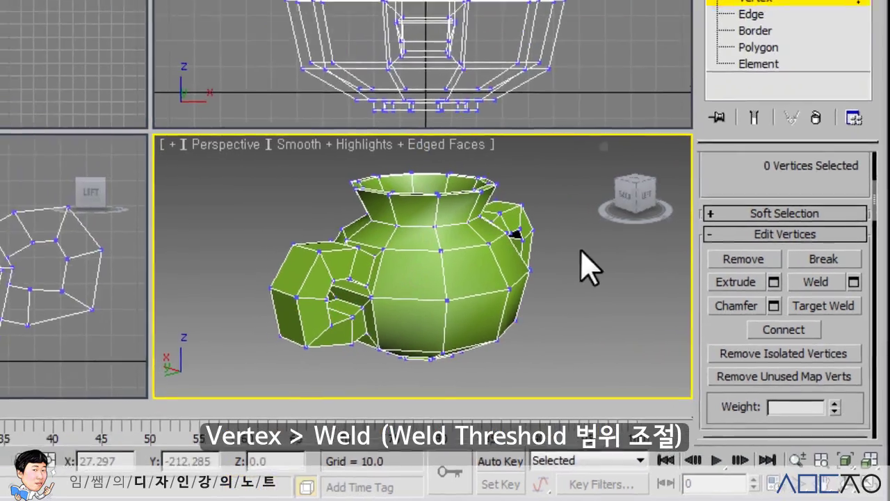
# Briefly preview the TurboSmooth result, then switch back to base-mesh polygon editing in the Top view
pyautogui.click(803, 152)
pyautogui.click(818, 141)
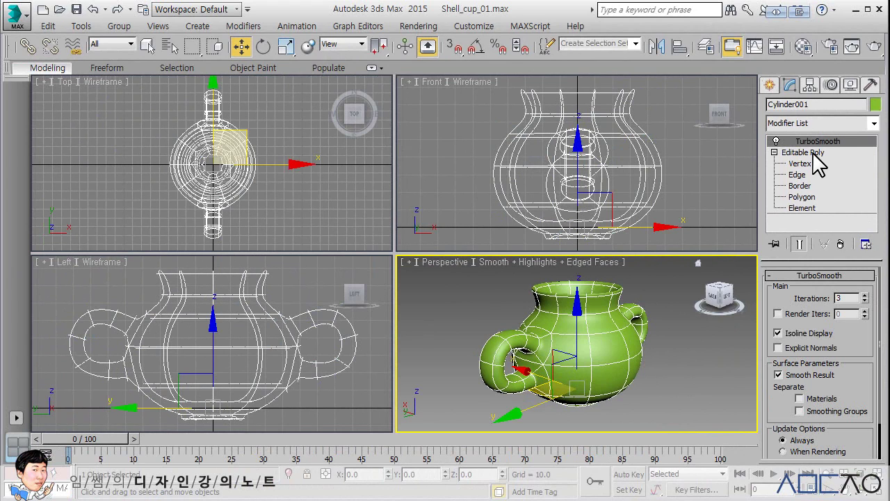
pyautogui.click(803, 151)
pyautogui.click(833, 290)
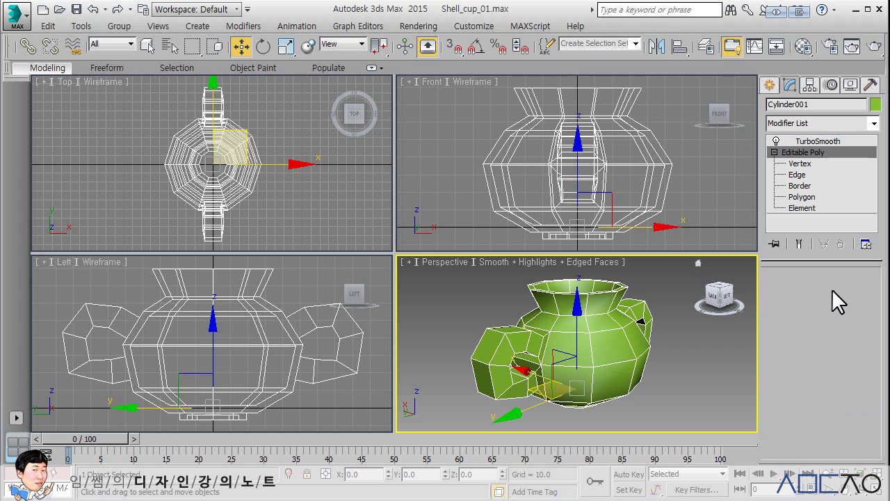
pyautogui.click(294, 235)
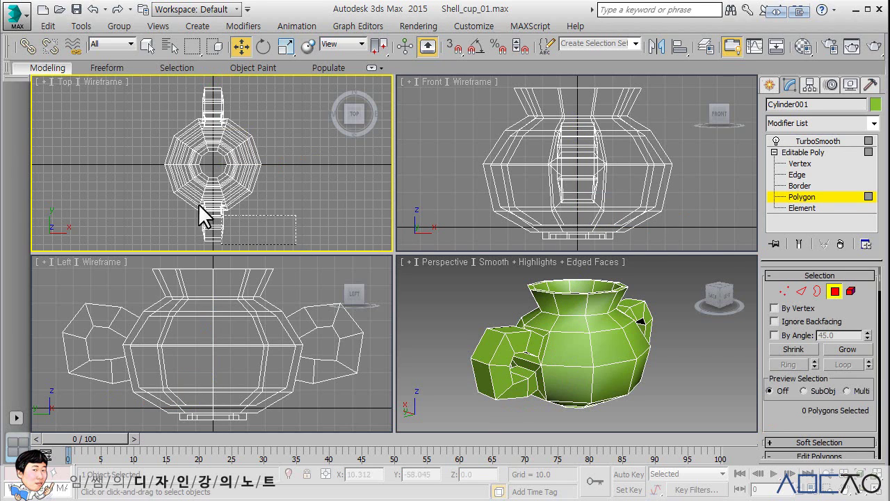
# Window-select one half of the cup's polygons in the Top view and delete them
pyautogui.moveTo(138, 174); pyautogui.dragTo(134, 173)
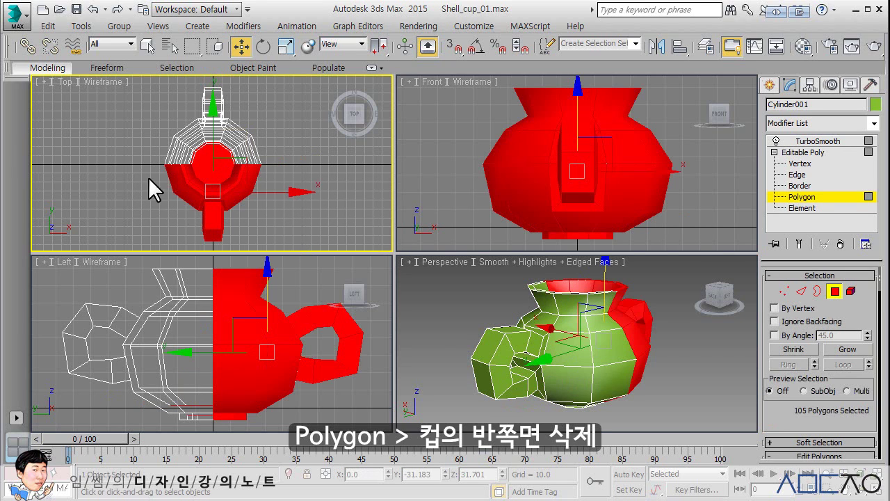
pyautogui.press('Delete')
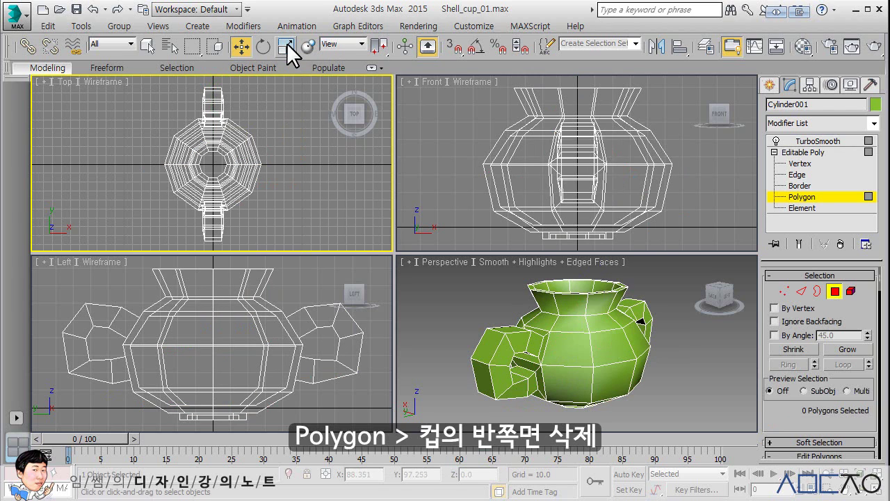
pyautogui.moveTo(273, 207)
pyautogui.mouseDown(button='middle')
pyautogui.moveTo(308, 194)
pyautogui.moveTo(284, 224)
pyautogui.mouseUp(button='middle')
pyautogui.moveTo(140, 144); pyautogui.dragTo(139, 144)
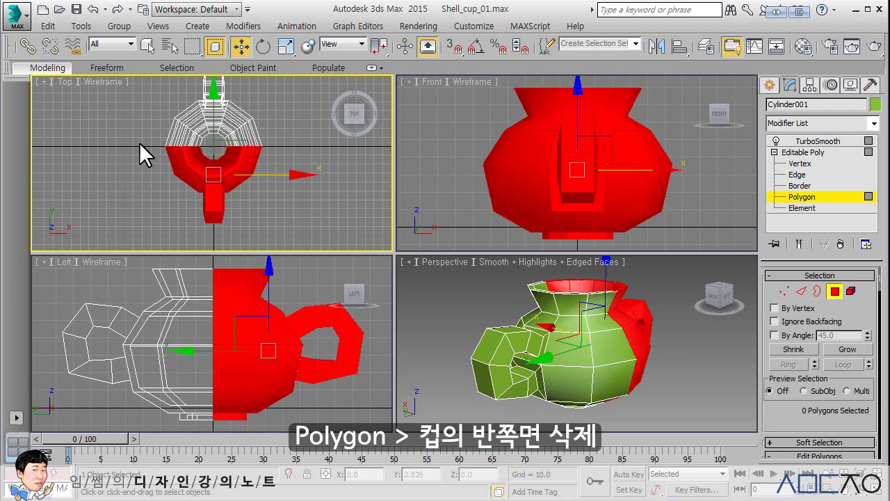
pyautogui.press('Delete')
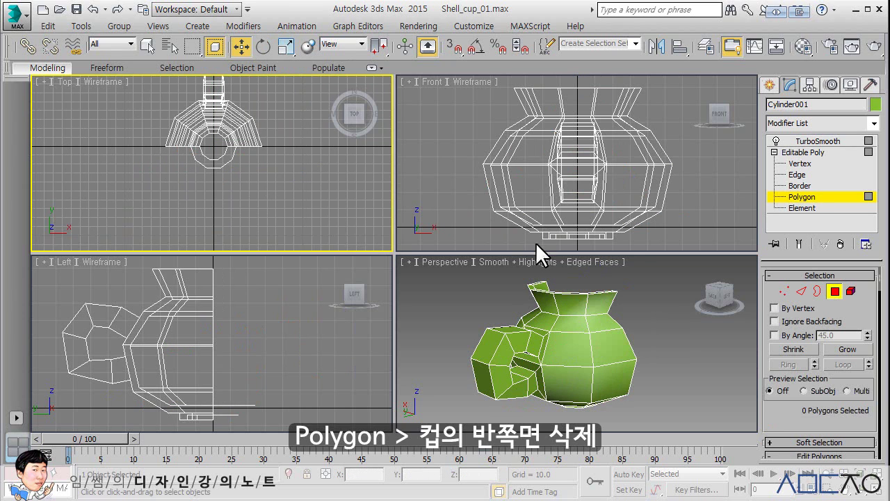
# Delete the centre polygon of the half cup's base, leaving an open mesh
pyautogui.moveTo(501, 306)
pyautogui.keyDown('alt'); pyautogui.mouseDown(button='middle')
pyautogui.moveTo(483, 318)
pyautogui.moveTo(556, 327)
pyautogui.mouseUp(button='middle'); pyautogui.keyUp('alt')
pyautogui.click(603, 384)
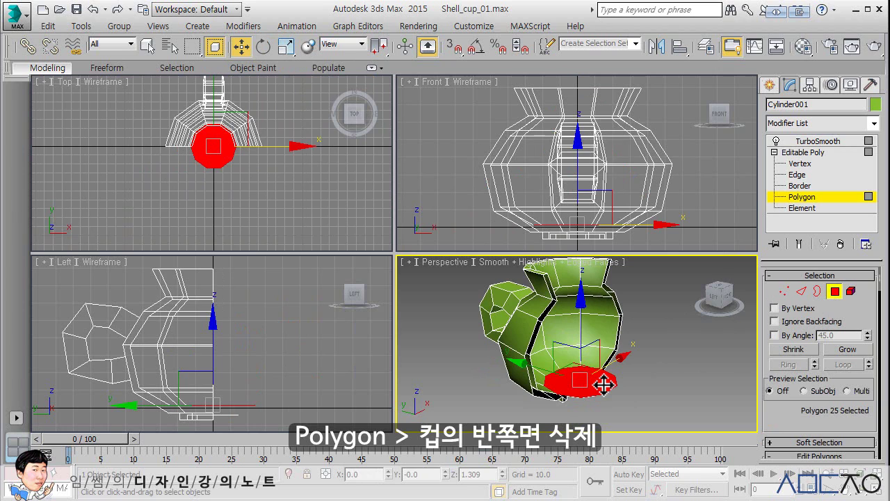
pyautogui.click(602, 383)
pyautogui.moveTo(602, 383); pyautogui.dragTo(599, 391)
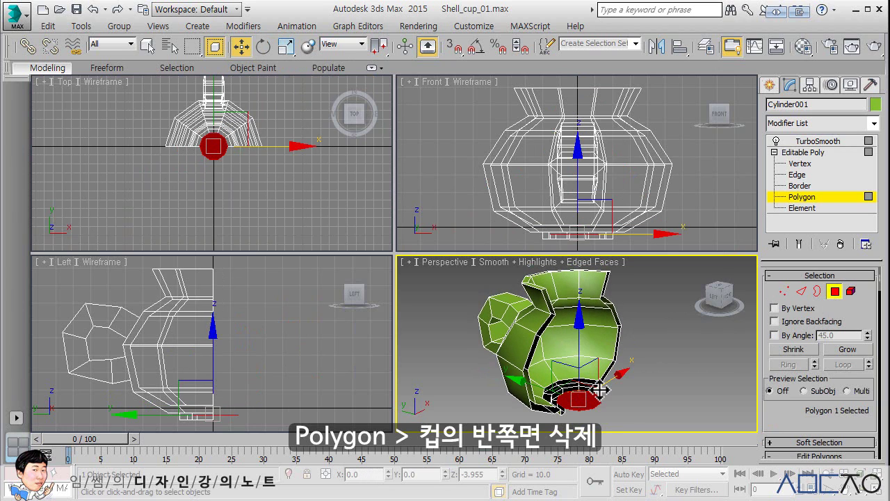
pyautogui.press('Delete')
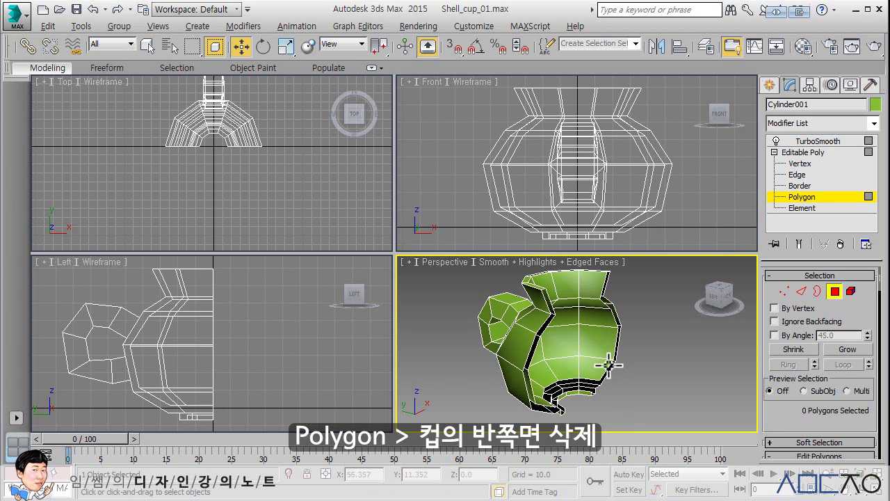
pyautogui.moveTo(608, 364)
pyautogui.keyDown('alt'); pyautogui.mouseDown(button='middle')
pyautogui.moveTo(642, 373)
pyautogui.moveTo(504, 323)
pyautogui.moveTo(625, 353)
pyautogui.moveTo(632, 346)
pyautogui.moveTo(530, 328)
pyautogui.mouseUp(button='middle'); pyautogui.keyUp('alt')
pyautogui.hotkey('ctrl', 'shift', 'z')
# Remove the TurboSmooth modifier from Cylinder001's modifier stack
pyautogui.click(810, 152)
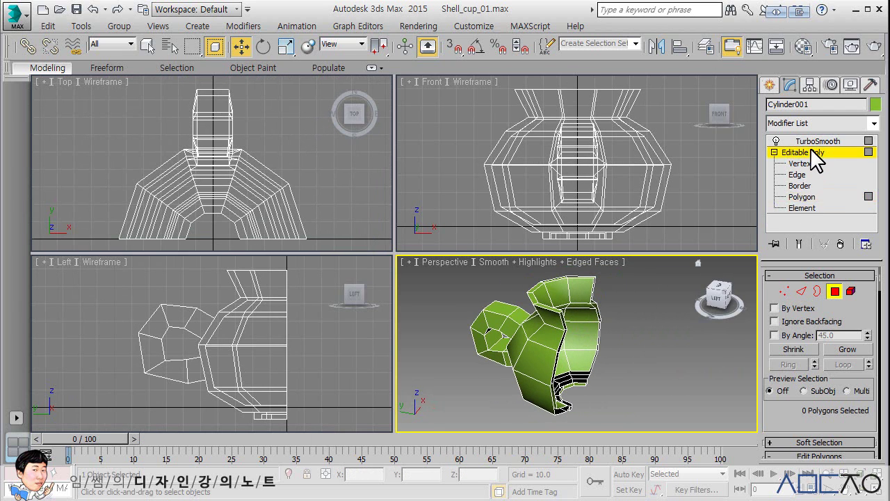
pyautogui.click(813, 143)
pyautogui.click(842, 243)
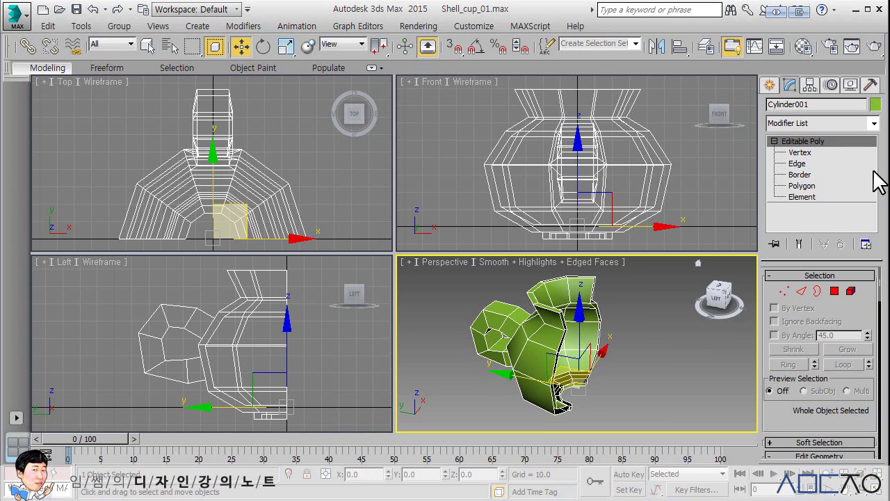
# Scroll the Modifier List down toward Symmetry, then close it without adding anything
pyautogui.click(872, 122)
pyautogui.moveTo(875, 165); pyautogui.dragTo(874, 373)
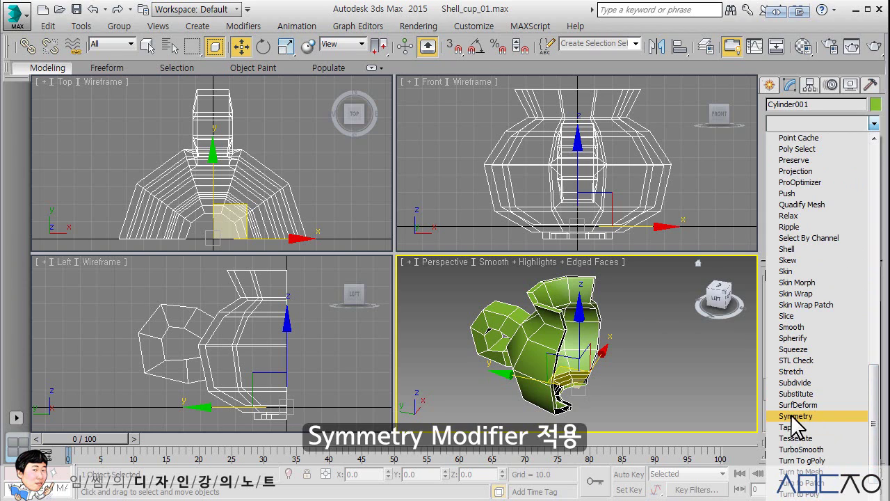
pyautogui.click(636, 368)
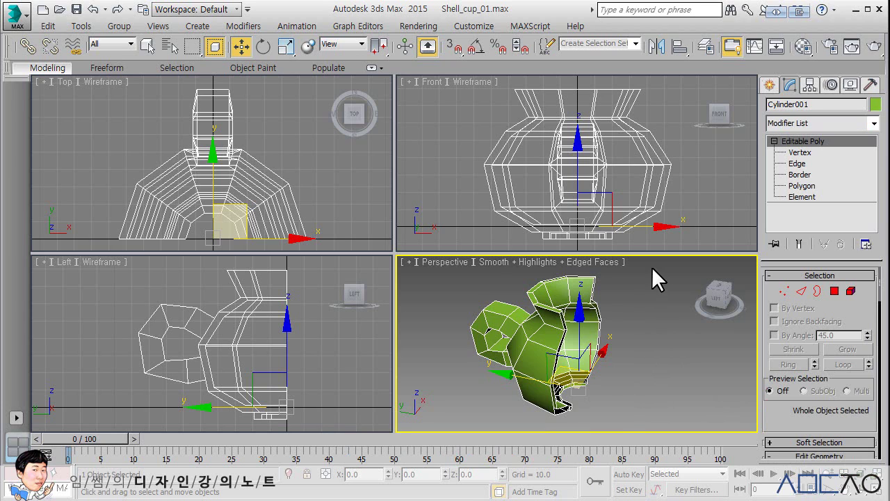
pyautogui.keyDown('alt'); pyautogui.moveTo(651, 267); pyautogui.dragTo(637, 278, button='middle'); pyautogui.keyUp('alt')
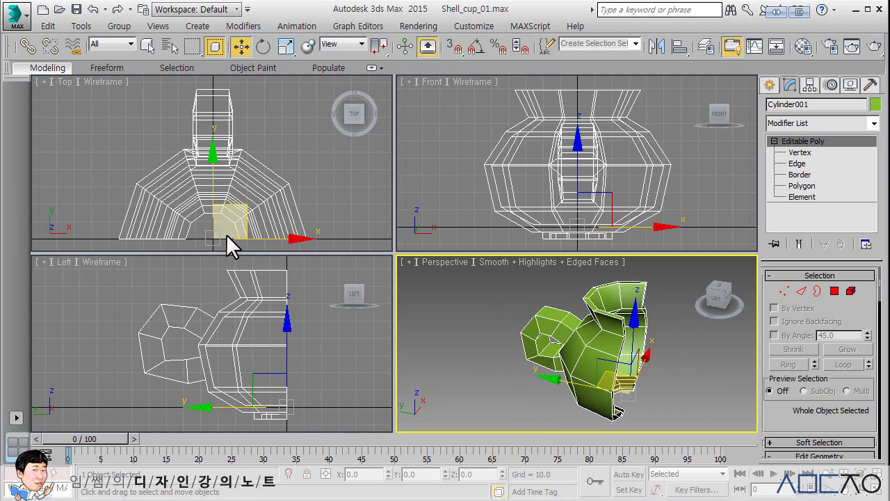
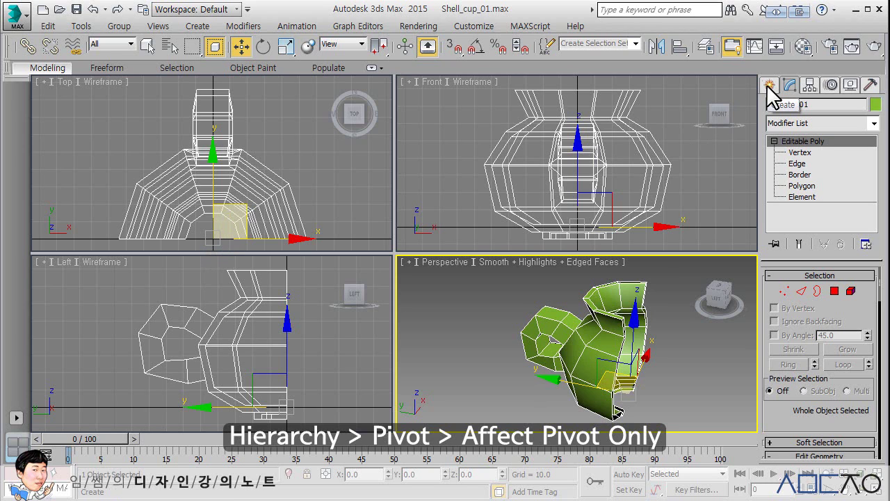
# With Affect Pivot Only, center the pivot on the cup half and set its Y to 0
pyautogui.click(810, 85)
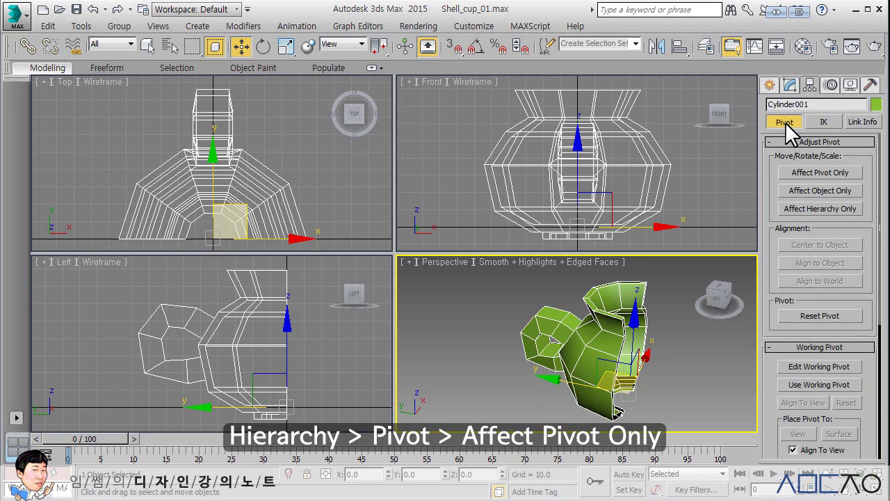
pyautogui.click(808, 174)
pyautogui.moveTo(213, 174)
pyautogui.mouseDown()
pyautogui.moveTo(214, 144)
pyautogui.moveTo(295, 186)
pyautogui.mouseUp()
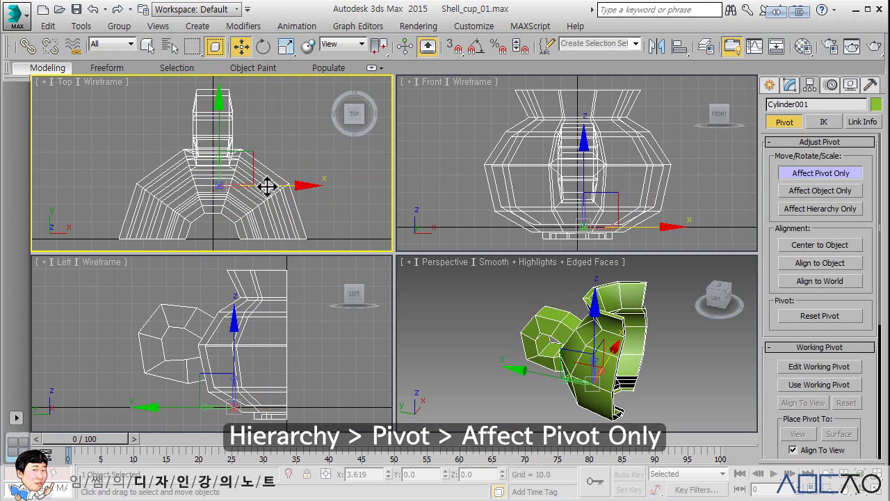
pyautogui.click(808, 244)
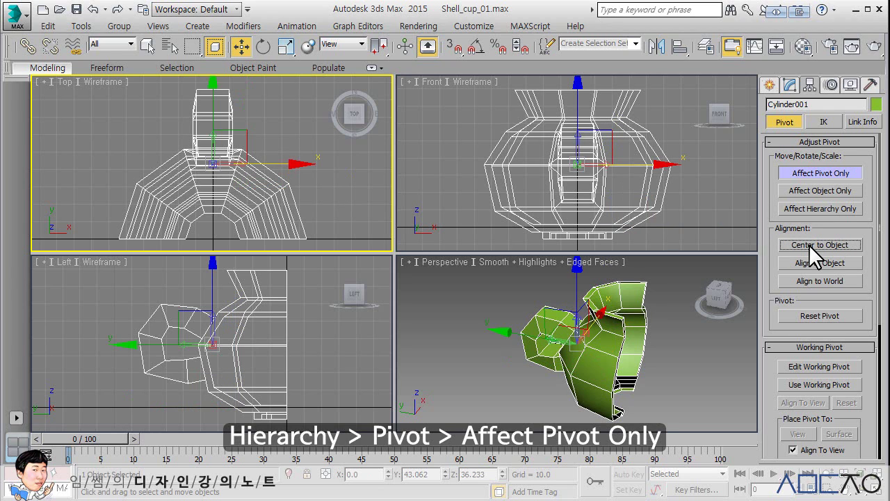
pyautogui.doubleClick(417, 474)
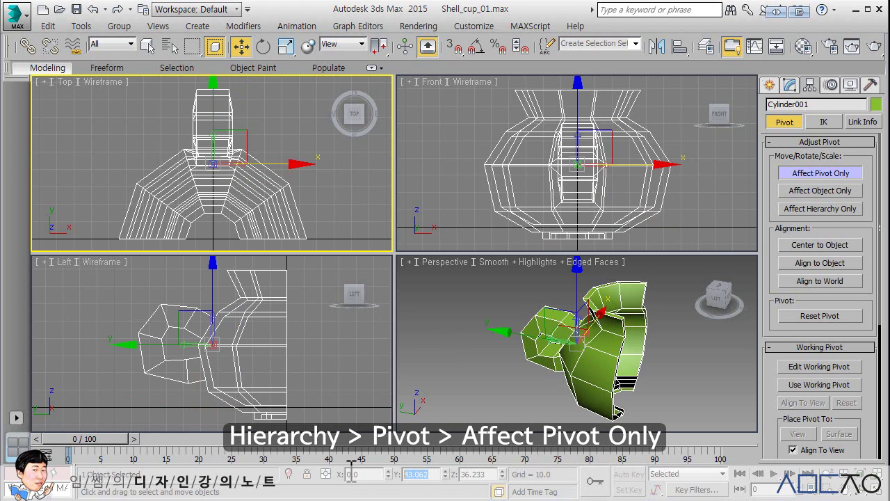
pyautogui.write('0')
pyautogui.press('Return')
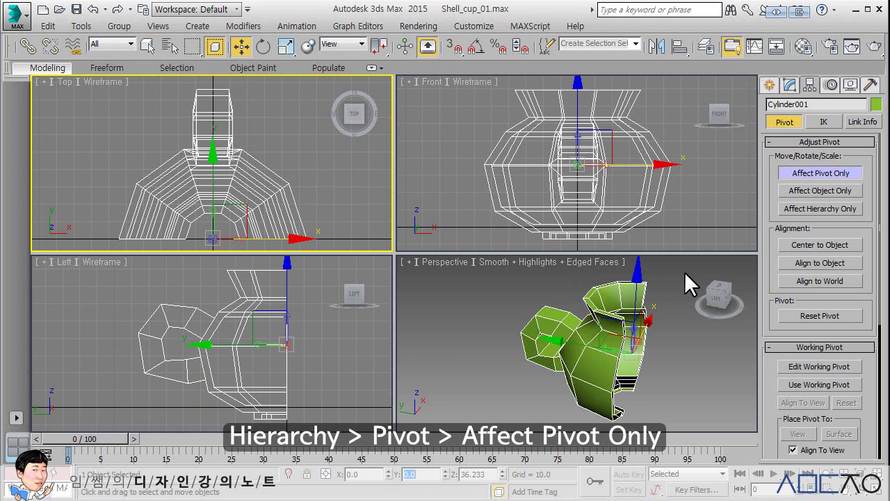
pyautogui.click(793, 173)
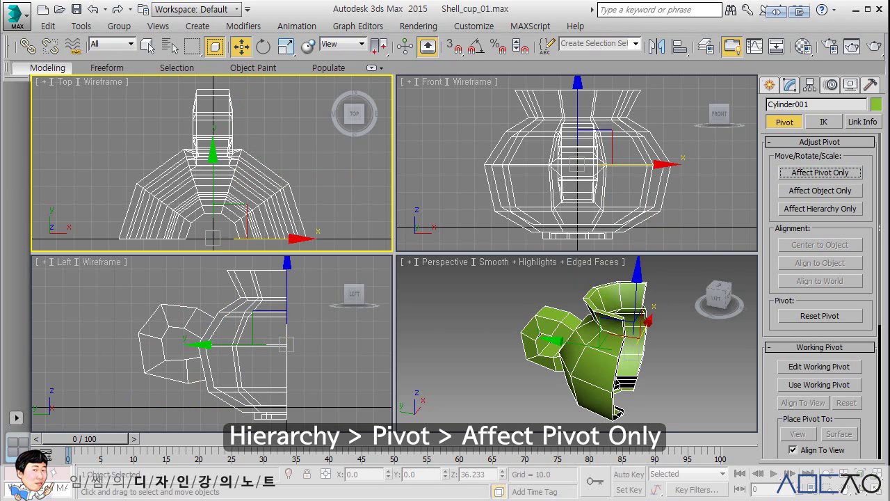
# Re-adjust the pivot alone, returning it to Y 0 on the mirror line
pyautogui.click(335, 43)
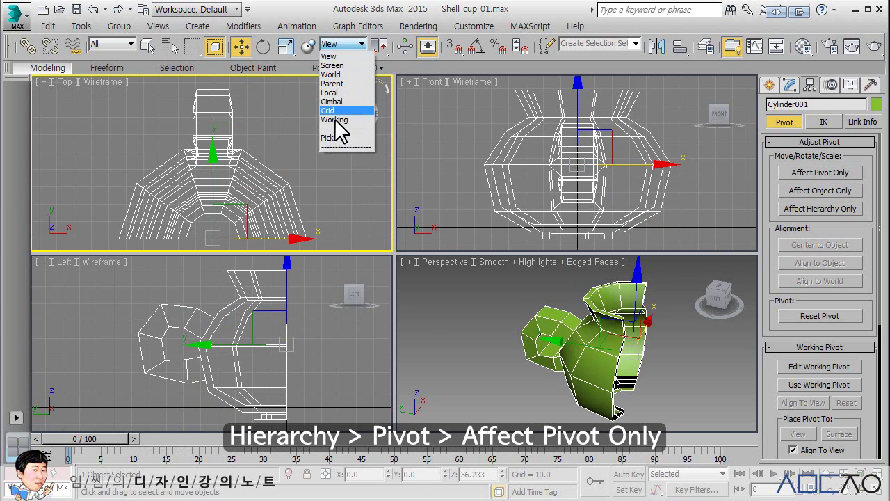
pyautogui.click(268, 130)
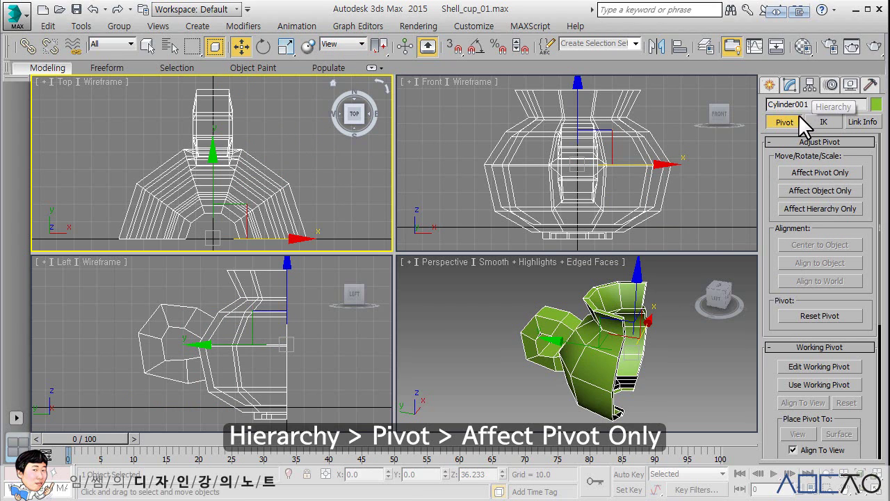
pyautogui.click(812, 172)
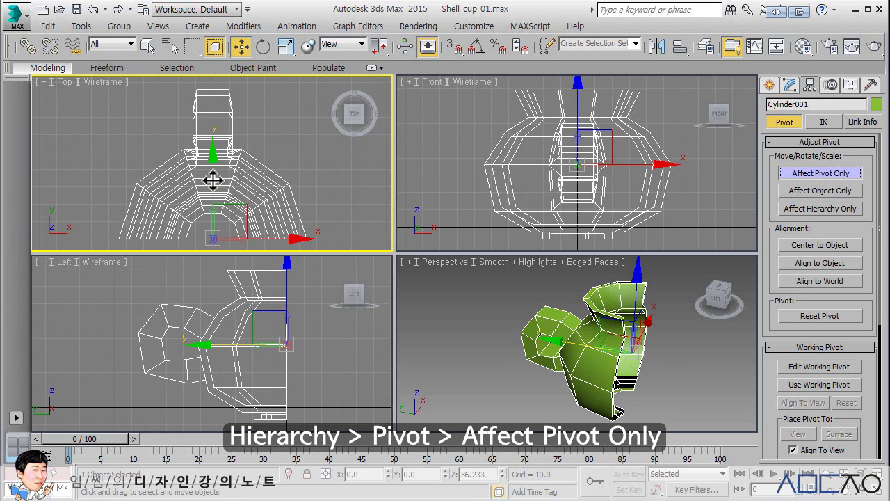
pyautogui.moveTo(213, 180); pyautogui.dragTo(225, 152)
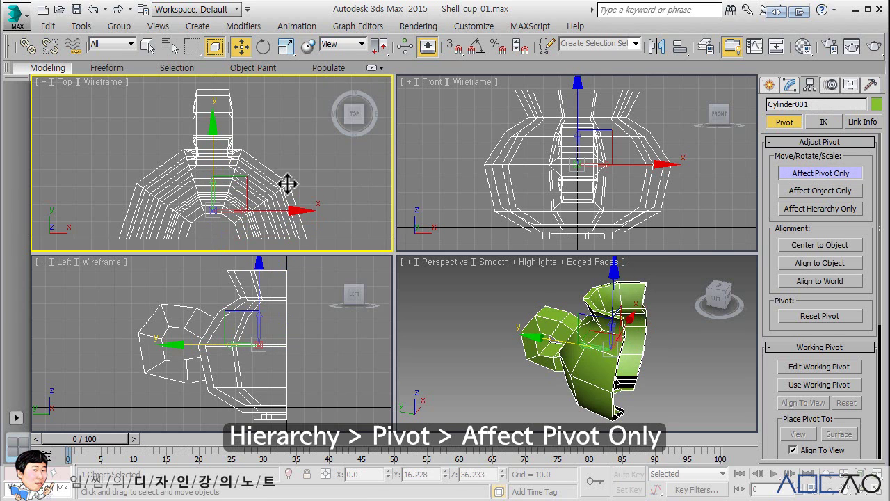
pyautogui.doubleClick(414, 473)
pyautogui.write('0')
pyautogui.press('Return')
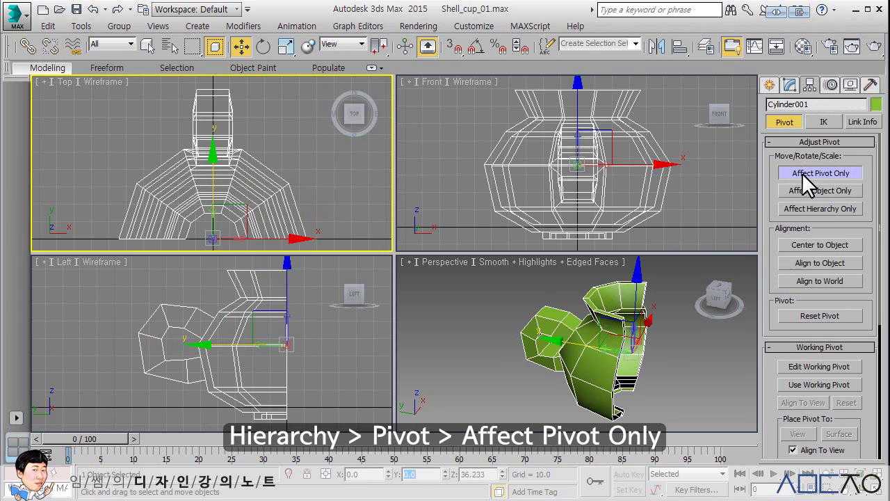
pyautogui.click(803, 174)
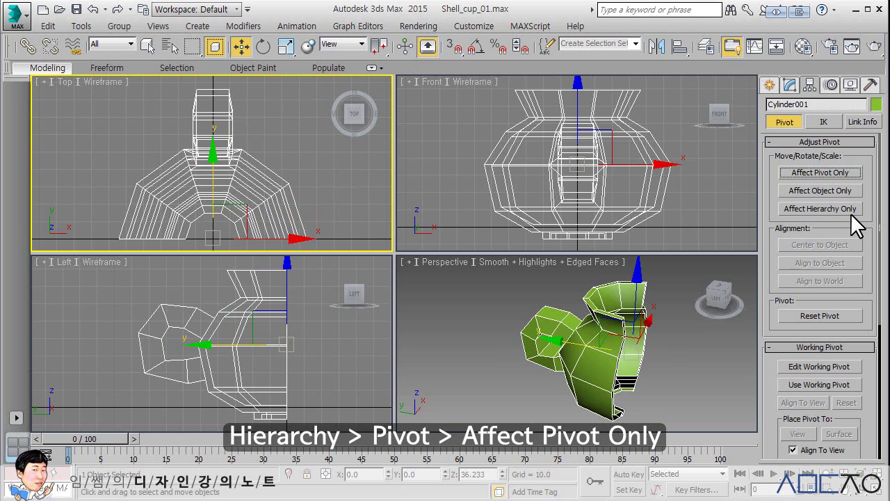
# Add a Symmetry modifier to the cup half
pyautogui.click(769, 84)
pyautogui.click(786, 84)
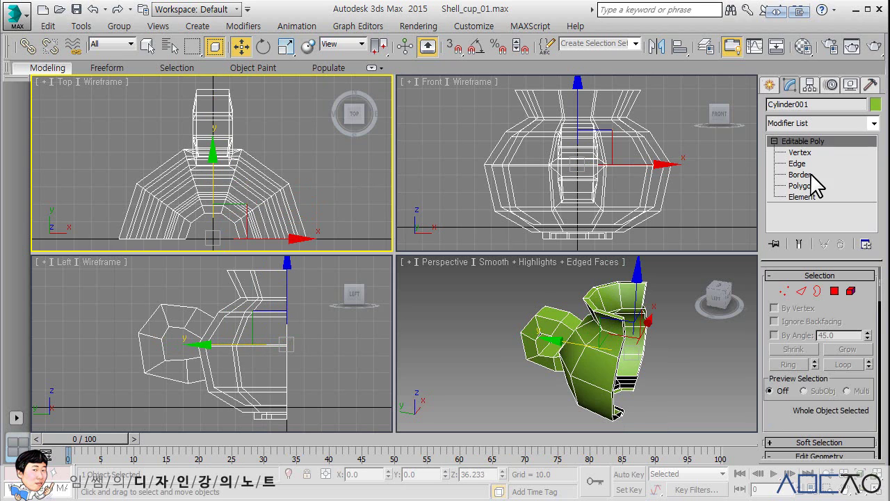
pyautogui.click(873, 123)
pyautogui.moveTo(877, 205); pyautogui.dragTo(875, 396)
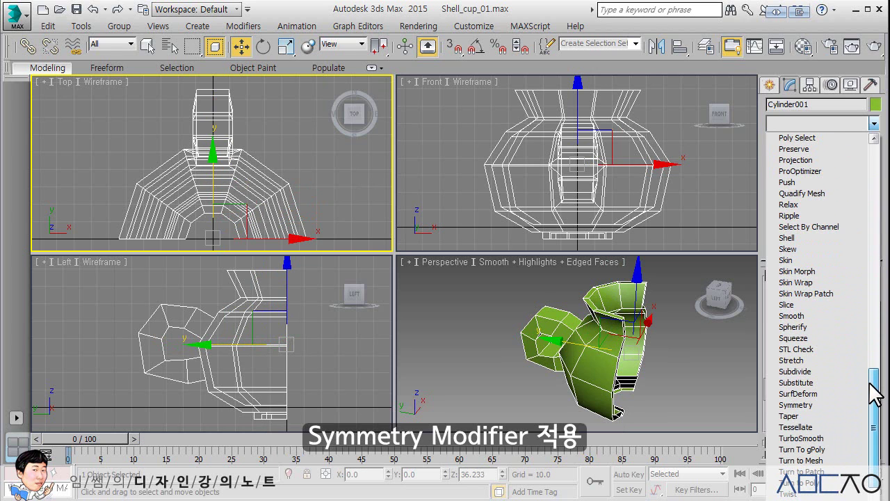
pyautogui.click(818, 403)
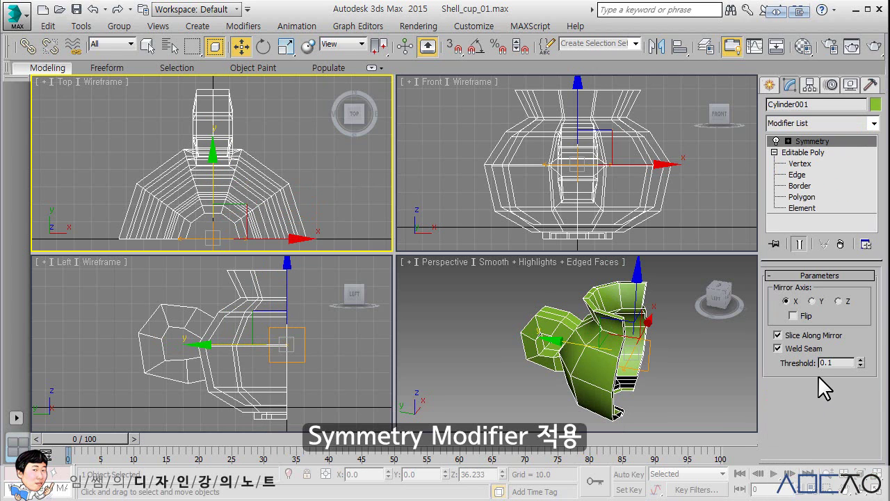
# Set the Symmetry mirror axis to Y with Flip unchecked, and inspect the two-handled cup
pyautogui.click(812, 300)
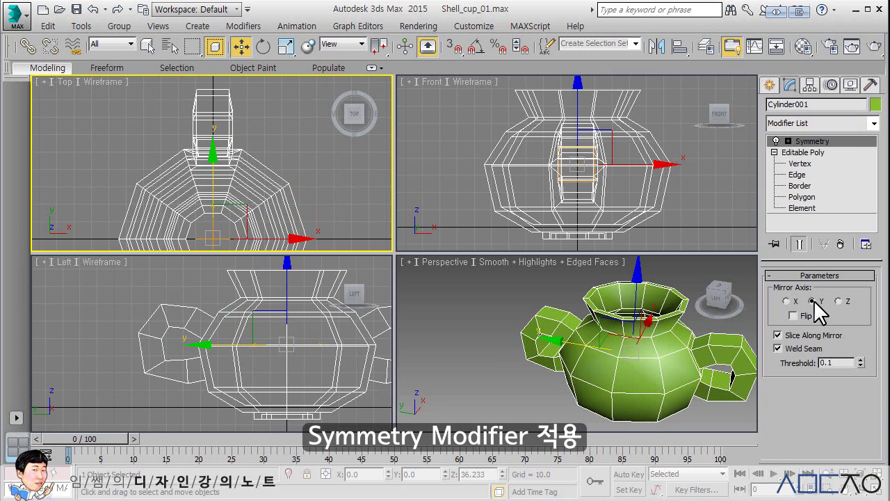
pyautogui.click(839, 301)
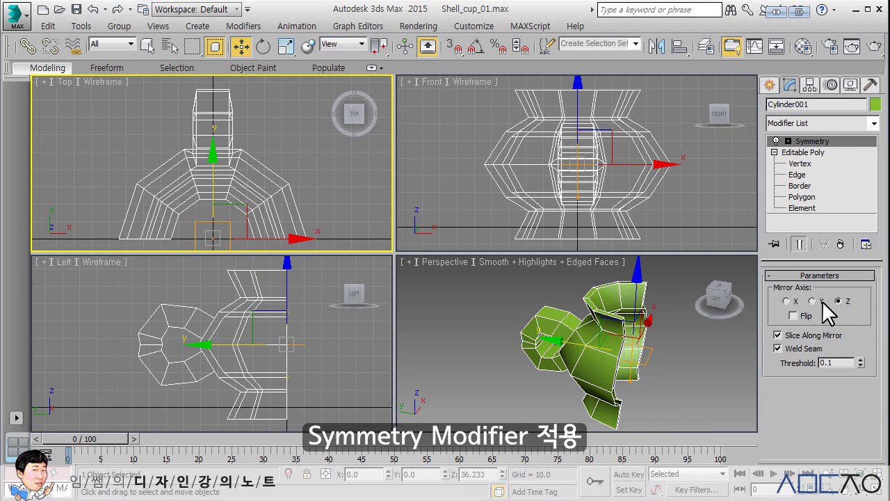
pyautogui.click(801, 314)
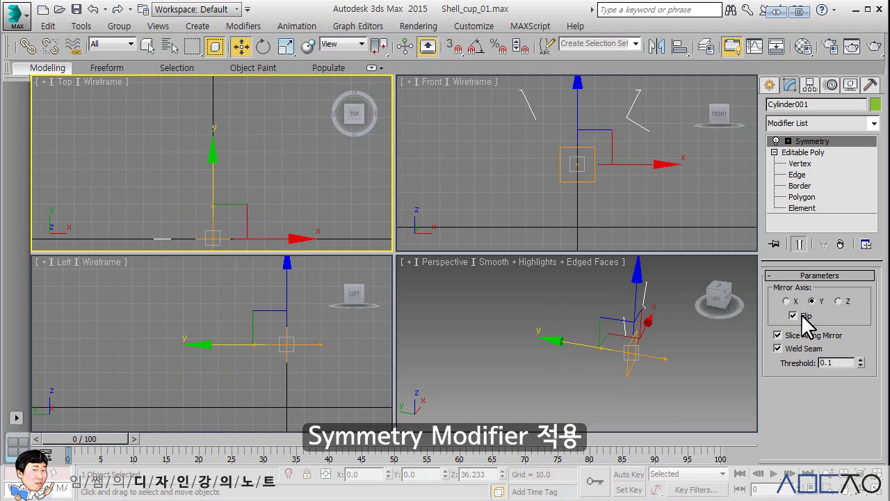
pyautogui.click(793, 314)
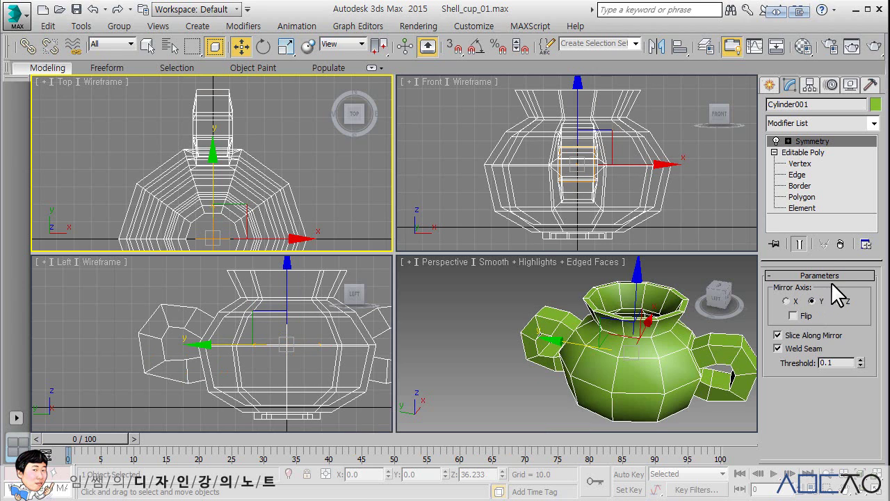
pyautogui.moveTo(646, 308)
pyautogui.mouseDown(button='middle')
pyautogui.moveTo(561, 313)
pyautogui.moveTo(562, 327)
pyautogui.moveTo(570, 290)
pyautogui.moveTo(557, 313)
pyautogui.moveTo(562, 301)
pyautogui.moveTo(545, 401)
pyautogui.moveTo(556, 372)
pyautogui.mouseUp(button='middle')
# Convert the cup to an Editable Poly and switch to Border selection in a maximized Perspective view
pyautogui.rightClick(565, 328)
pyautogui.moveTo(598, 471)
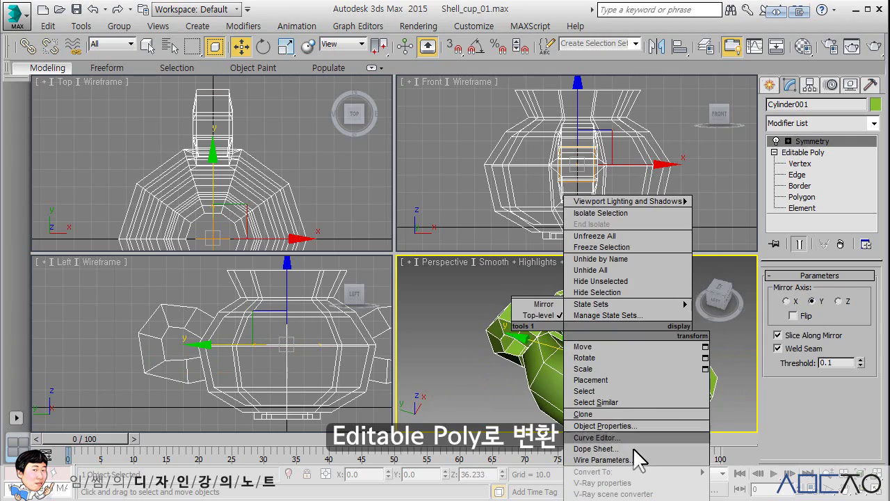
pyautogui.click(754, 483)
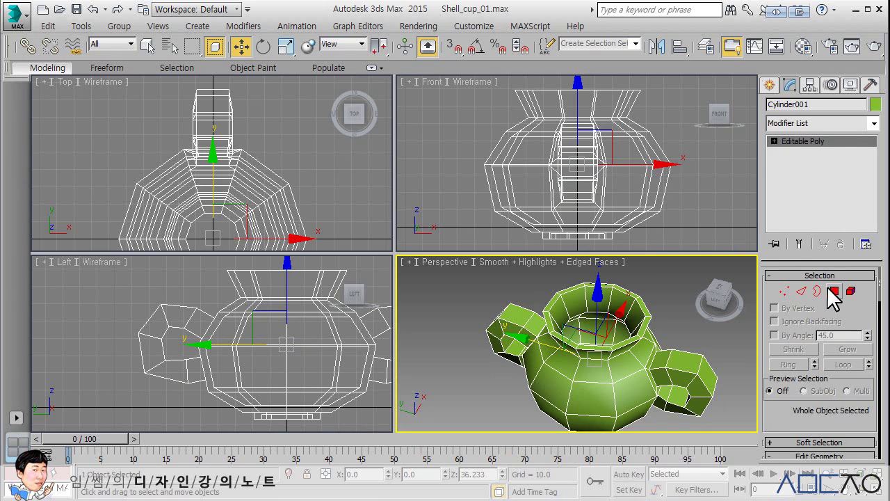
pyautogui.press('3')
pyautogui.keyDown('alt'); pyautogui.moveTo(611, 181); pyautogui.dragTo(614, 167, button='middle'); pyautogui.keyUp('alt')
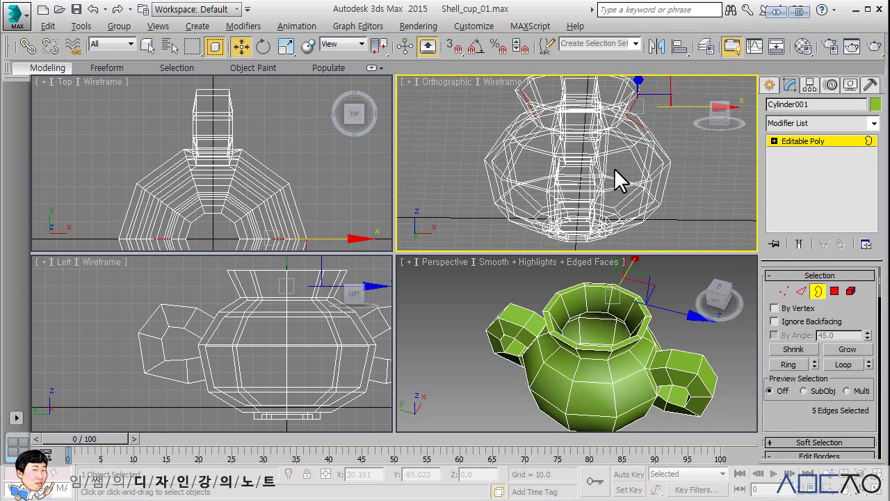
pyautogui.press('f')
pyautogui.rightClick(616, 294)
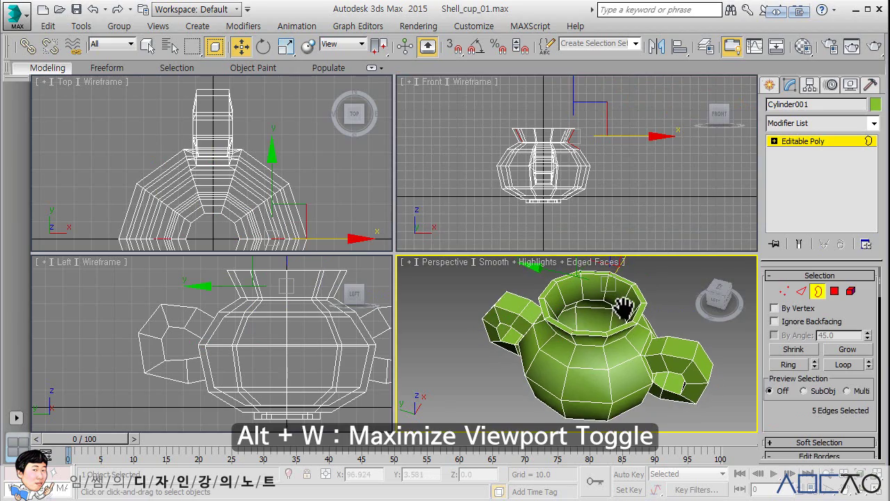
pyautogui.hotkey('alt', 'w')
# Select both bottom hole borders and cap them, then return to object level
pyautogui.moveTo(613, 287)
pyautogui.keyDown('alt'); pyautogui.mouseDown(button='middle')
pyautogui.moveTo(581, 213)
pyautogui.moveTo(530, 243)
pyautogui.moveTo(506, 186)
pyautogui.moveTo(466, 245)
pyautogui.mouseUp(button='middle'); pyautogui.keyUp('alt')
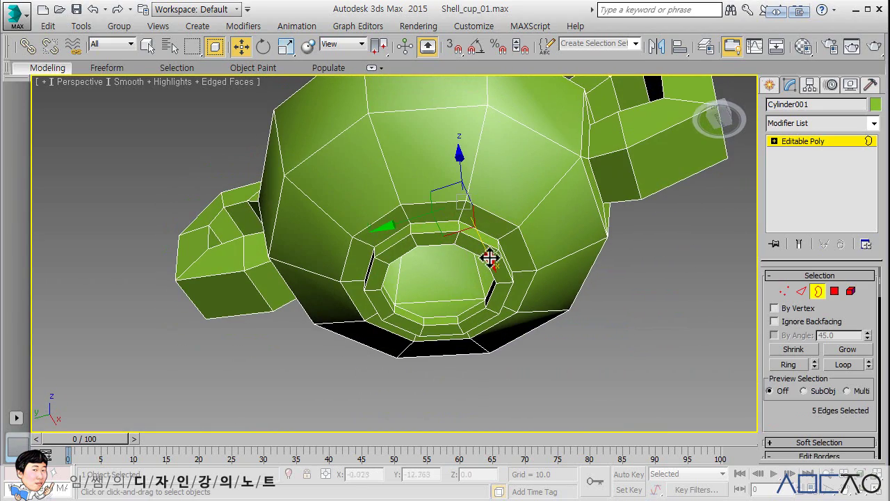
pyautogui.keyDown('ctrl'); pyautogui.click(495, 259); pyautogui.keyUp('ctrl')
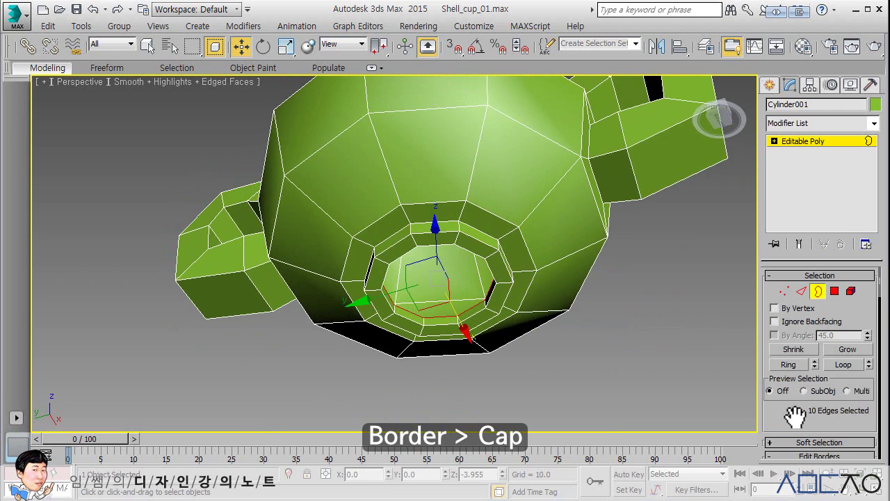
pyautogui.scroll(-3, 795, 416)
pyautogui.scroll(-4, 576, 221)
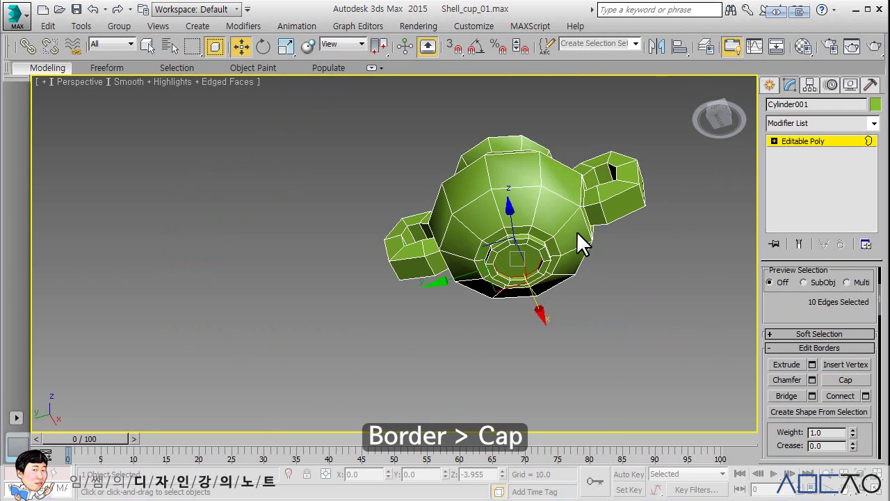
pyautogui.moveTo(576, 231)
pyautogui.keyDown('alt'); pyautogui.mouseDown(button='middle')
pyautogui.moveTo(536, 318)
pyautogui.moveTo(492, 264)
pyautogui.mouseUp(button='middle'); pyautogui.keyUp('alt')
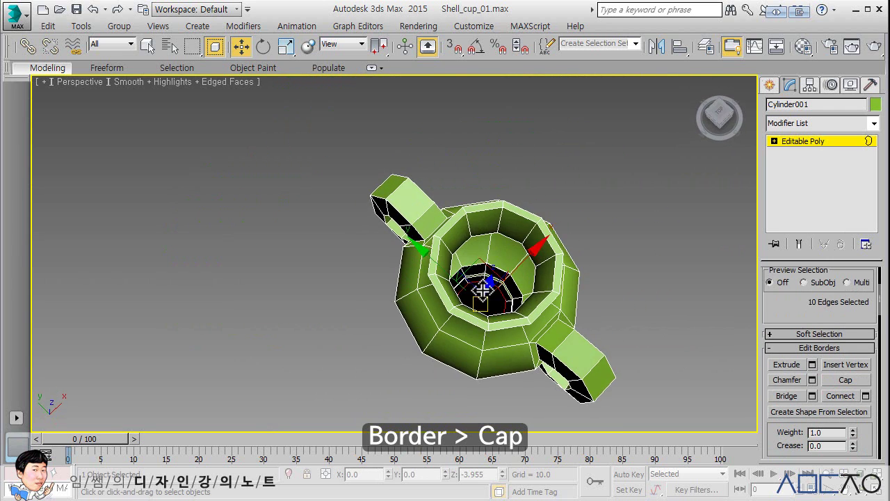
pyautogui.click(840, 380)
pyautogui.click(652, 264)
pyautogui.click(789, 139)
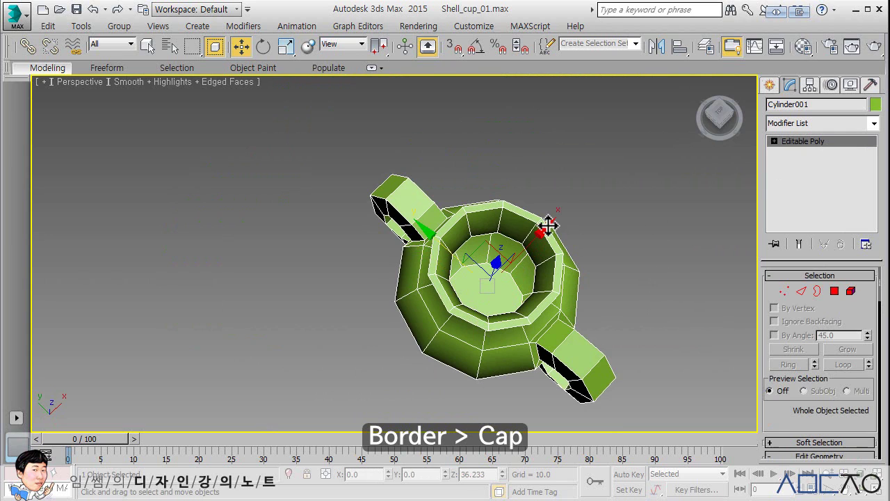
pyautogui.moveTo(549, 225); pyautogui.dragTo(537, 223, button='middle')
# Add TurboSmooth with Iterations 3 and Isoline Display enabled
pyautogui.hotkey('alt', 'w')
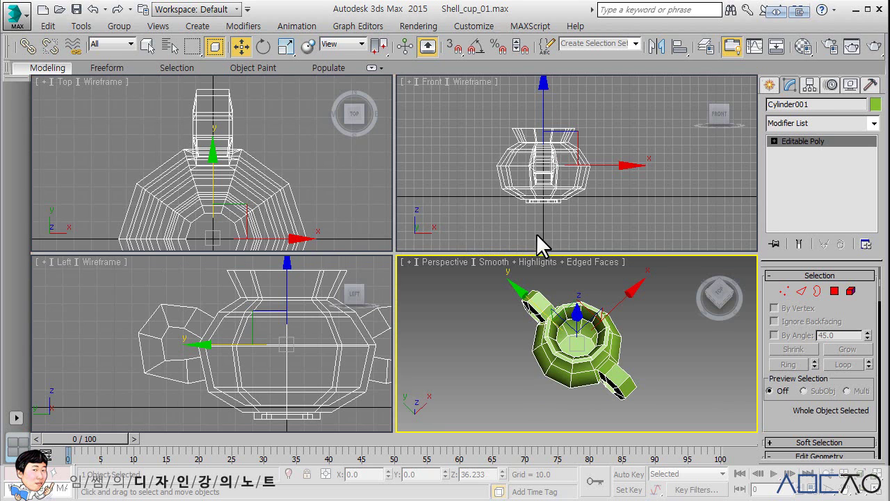
pyautogui.keyDown('alt'); pyautogui.moveTo(526, 321); pyautogui.dragTo(553, 296, button='middle'); pyautogui.keyUp('alt')
pyautogui.hotkey('ctrl', 'shift', 'z')
pyautogui.click(874, 123)
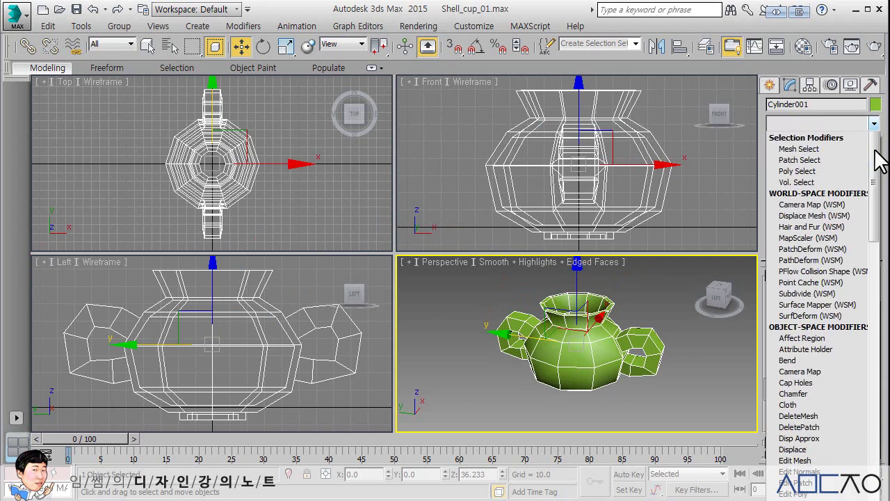
pyautogui.moveTo(876, 169); pyautogui.dragTo(878, 412)
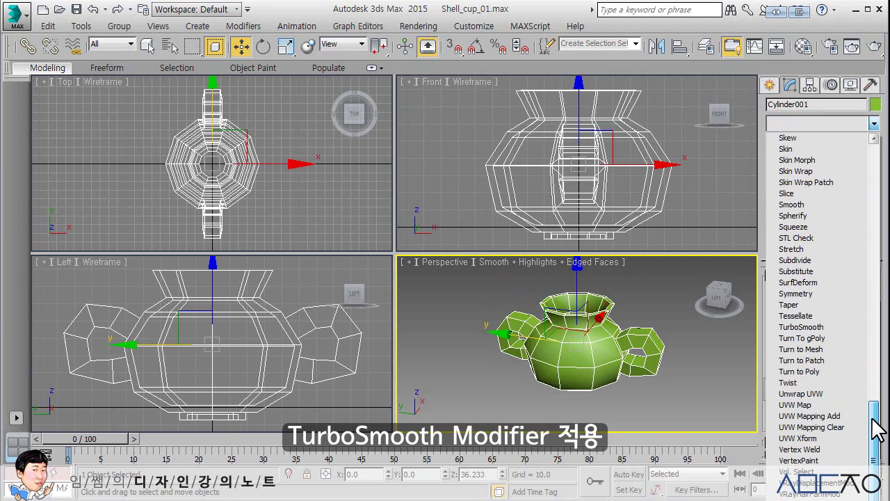
pyautogui.click(811, 326)
pyautogui.click(864, 295)
pyautogui.click(863, 295)
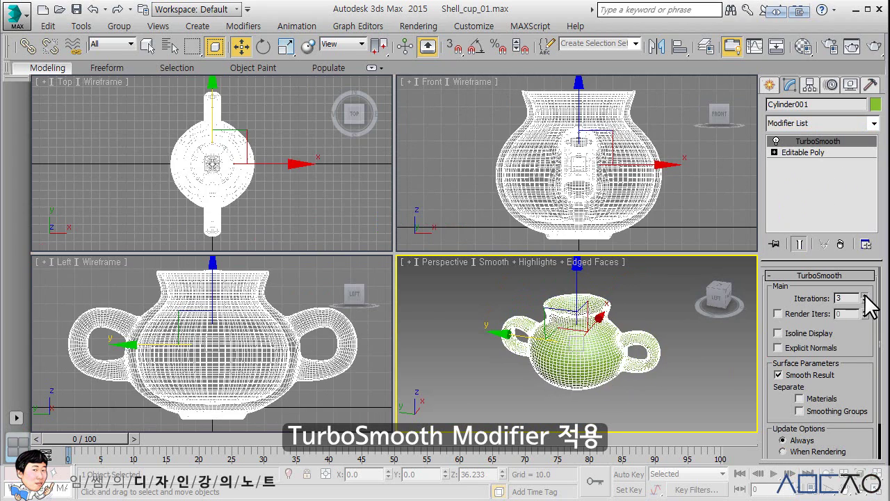
pyautogui.click(795, 331)
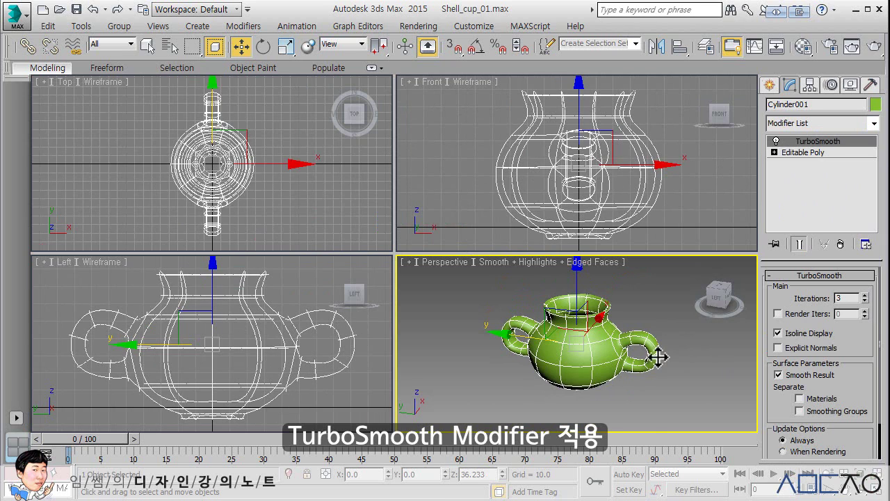
# Deselect the cup to view the smoothed result, then reselect it
pyautogui.click(668, 390)
pyautogui.scroll(2, 664, 383)
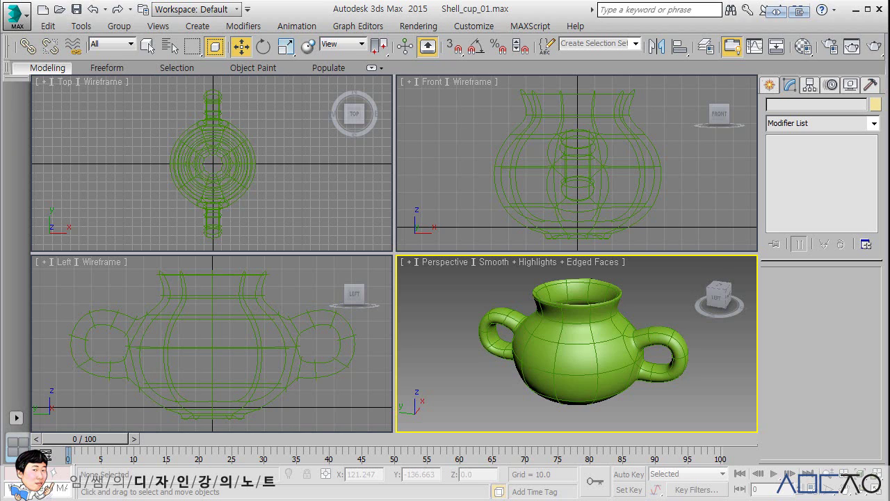
pyautogui.click(609, 349)
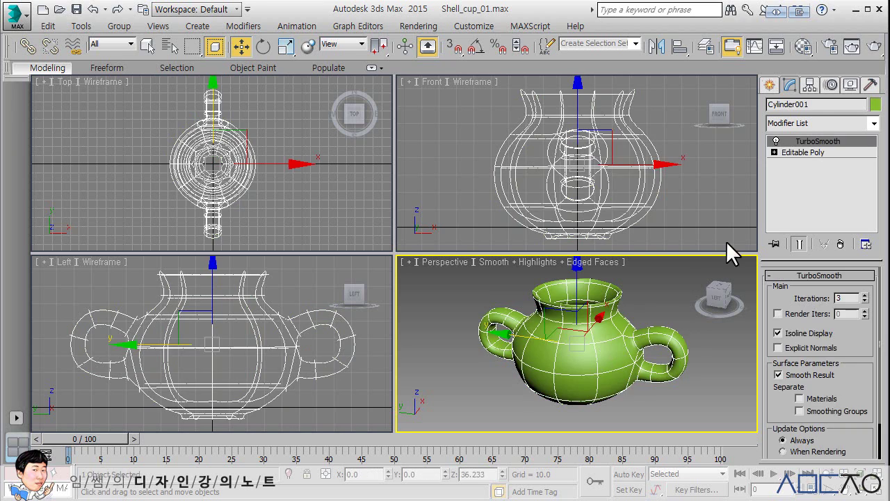